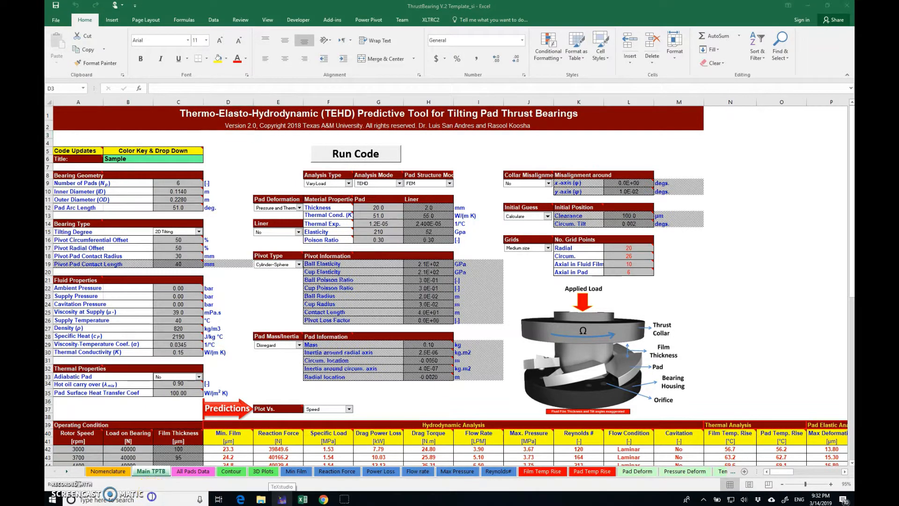
Launch Mechanical APDL 19.1 and maximize its window.
{"action": "left_click", "coordinate": [152, 496]}
{"action": "type", "text": "apdl"}
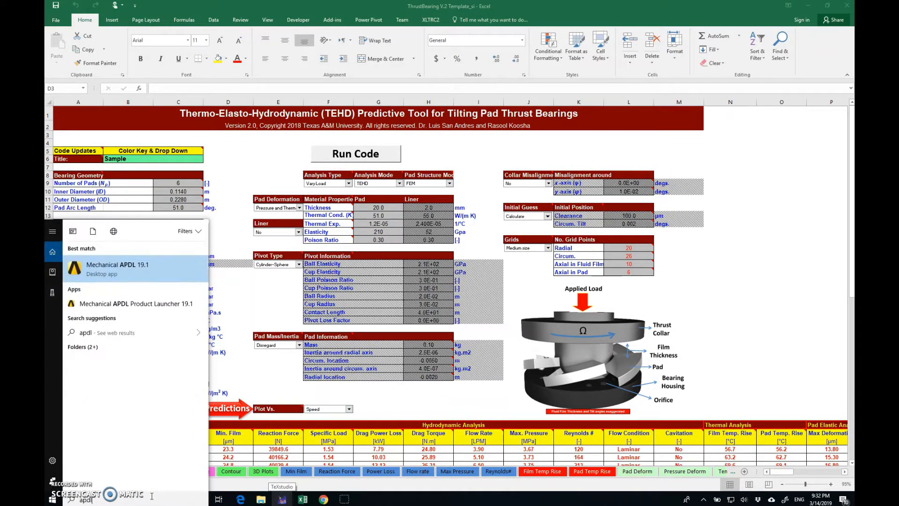
{"action": "left_click", "coordinate": [97, 270]}
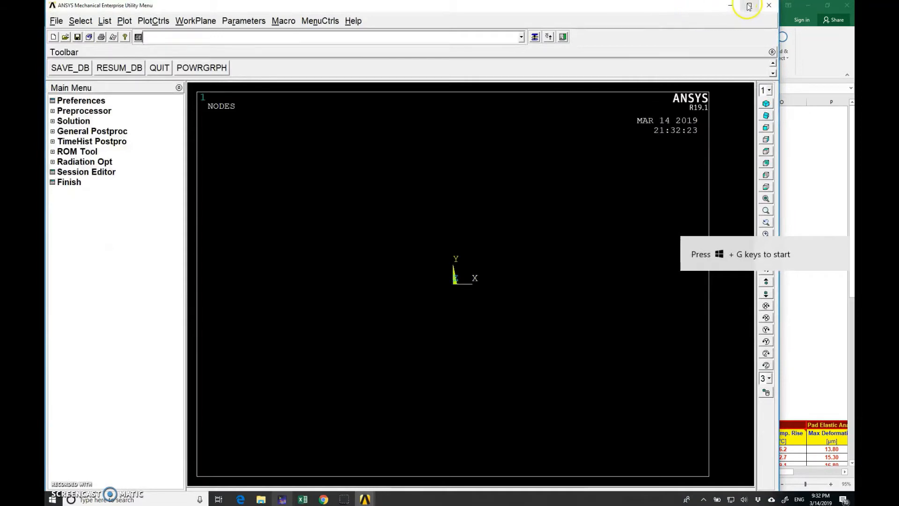
{"action": "left_click", "coordinate": [748, 6]}
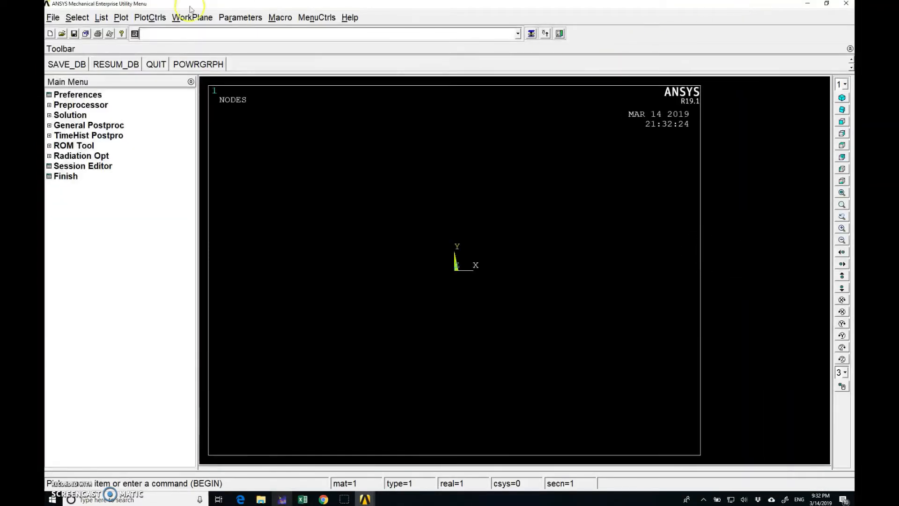
Clear the current database and start a new one, confirming the clear command.
{"action": "left_click", "coordinate": [53, 17]}
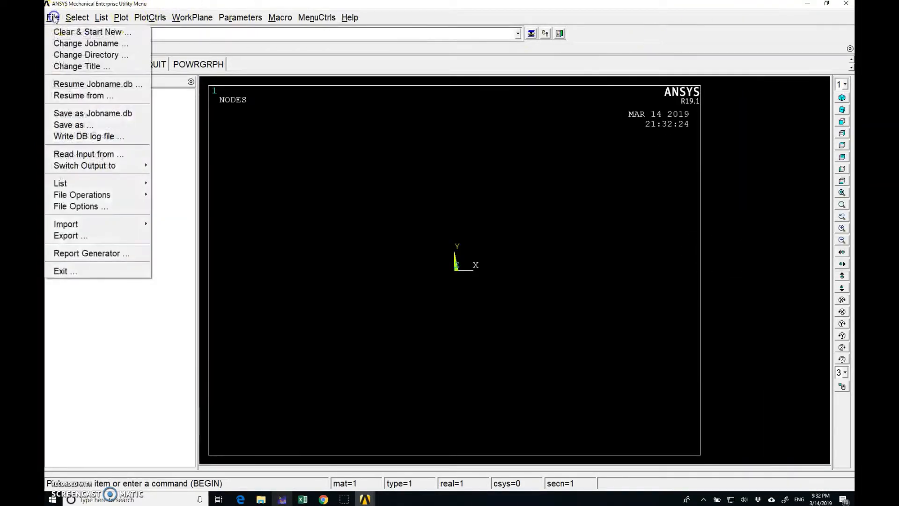
{"action": "left_click", "coordinate": [75, 31]}
{"action": "left_click", "coordinate": [391, 287]}
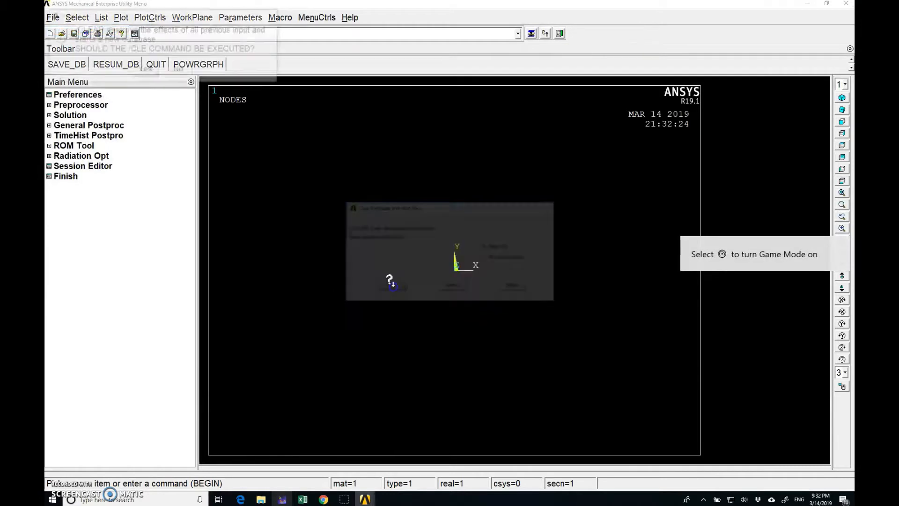
{"action": "left_click", "coordinate": [145, 70]}
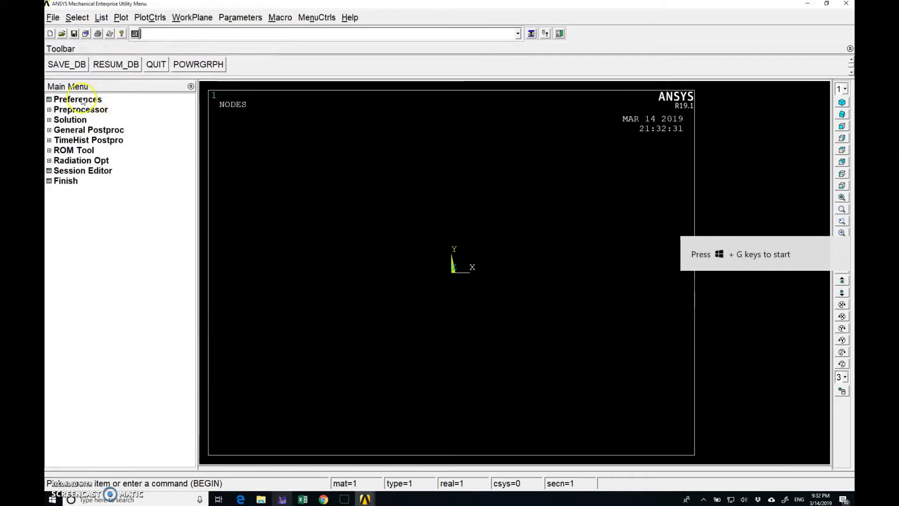
Set the GUI filtering preferences to the Structural discipline.
{"action": "left_click", "coordinate": [89, 98]}
{"action": "left_click", "coordinate": [461, 194]}
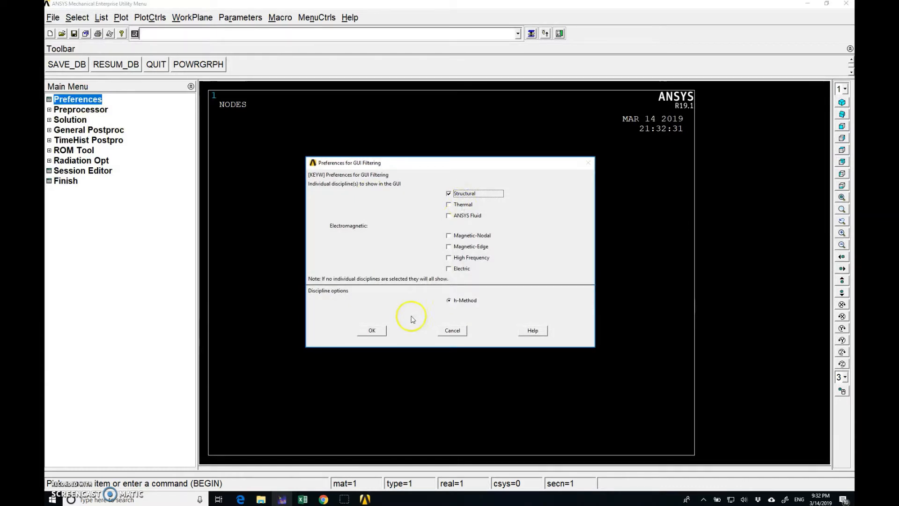
{"action": "left_click", "coordinate": [373, 330]}
Add the structural solid element Brick 8 node 185 as element type 1.
{"action": "left_click", "coordinate": [50, 111]}
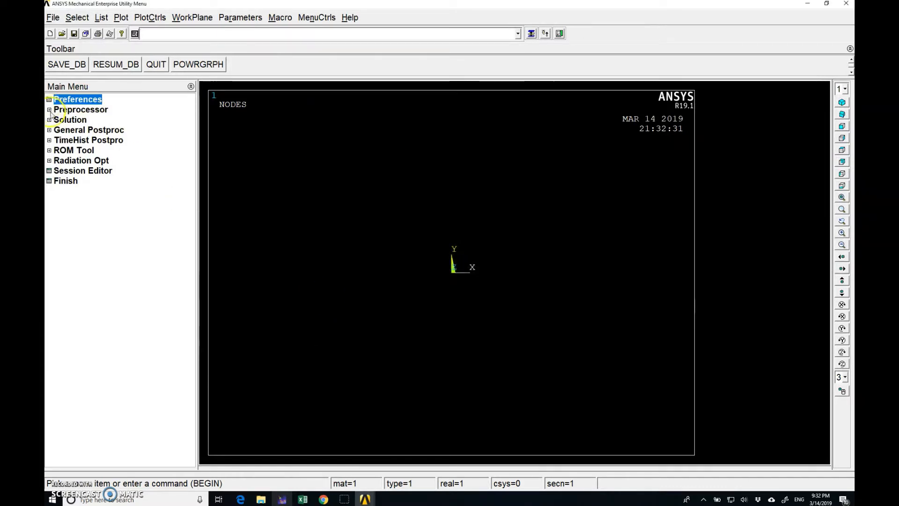
{"action": "left_click", "coordinate": [75, 120]}
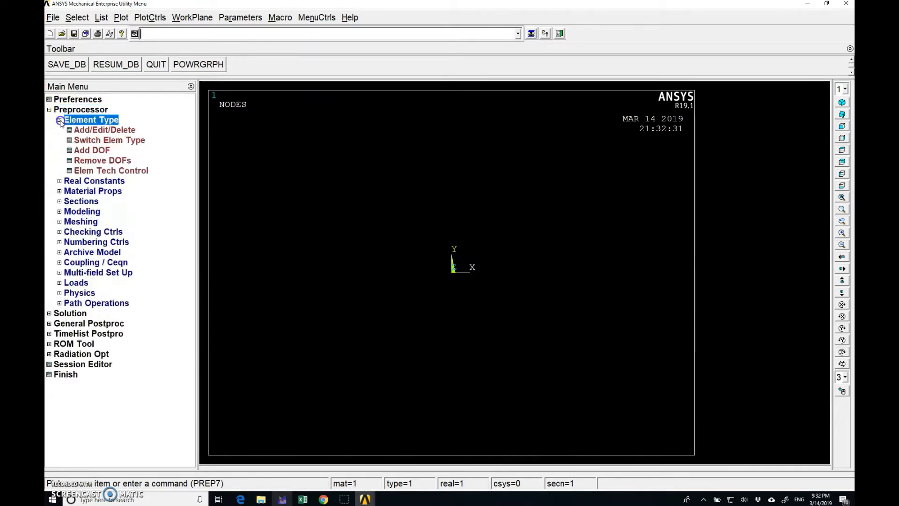
{"action": "left_click", "coordinate": [81, 141]}
{"action": "left_click", "coordinate": [87, 131]}
{"action": "left_click", "coordinate": [114, 251]}
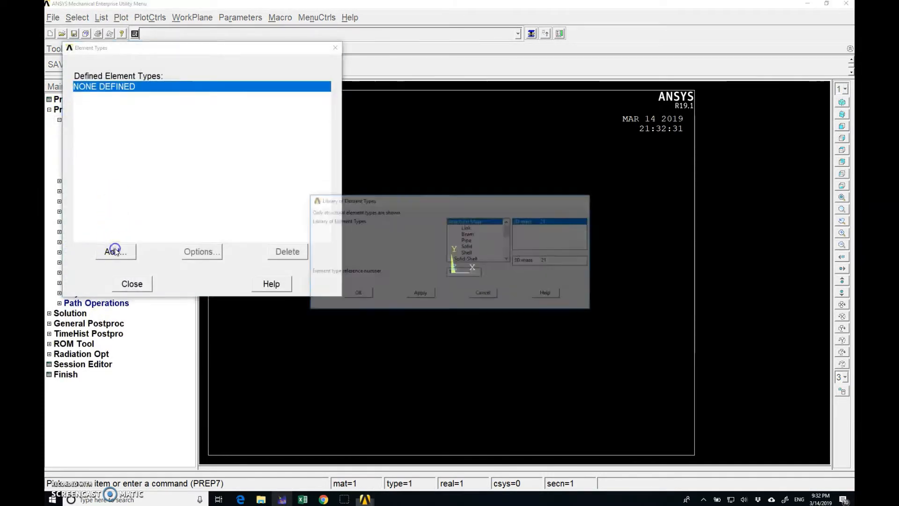
{"action": "left_click", "coordinate": [468, 246]}
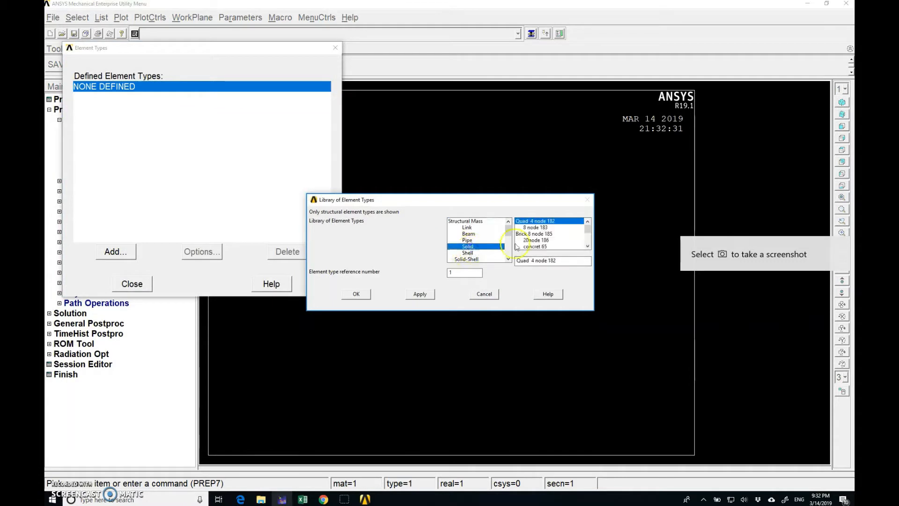
{"action": "left_click", "coordinate": [528, 233]}
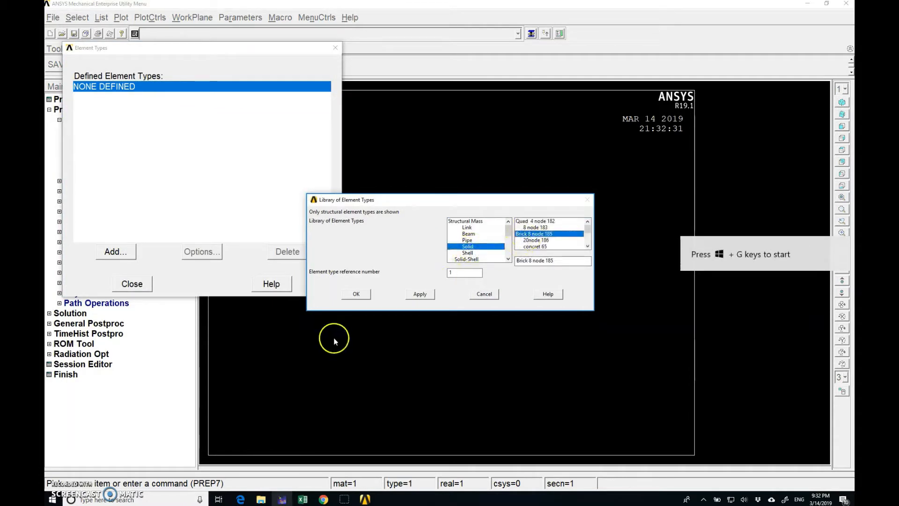
{"action": "left_click", "coordinate": [354, 294]}
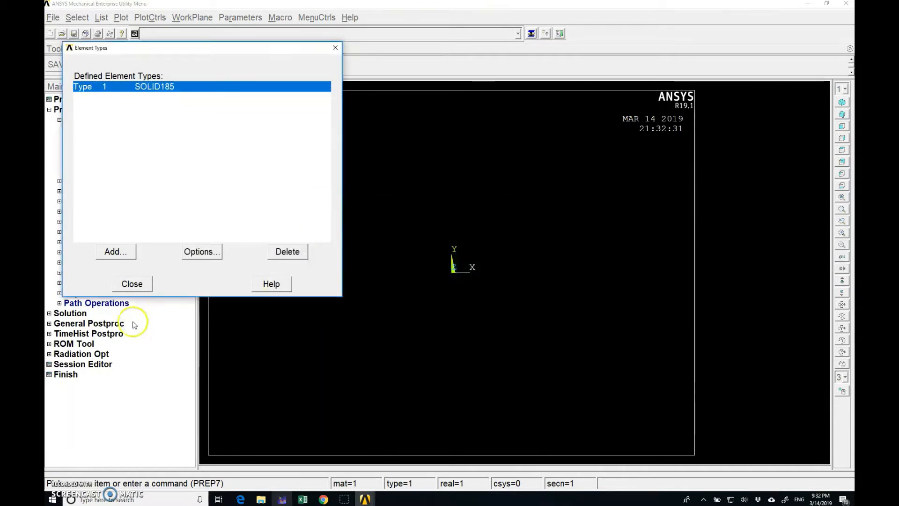
{"action": "left_click", "coordinate": [125, 283]}
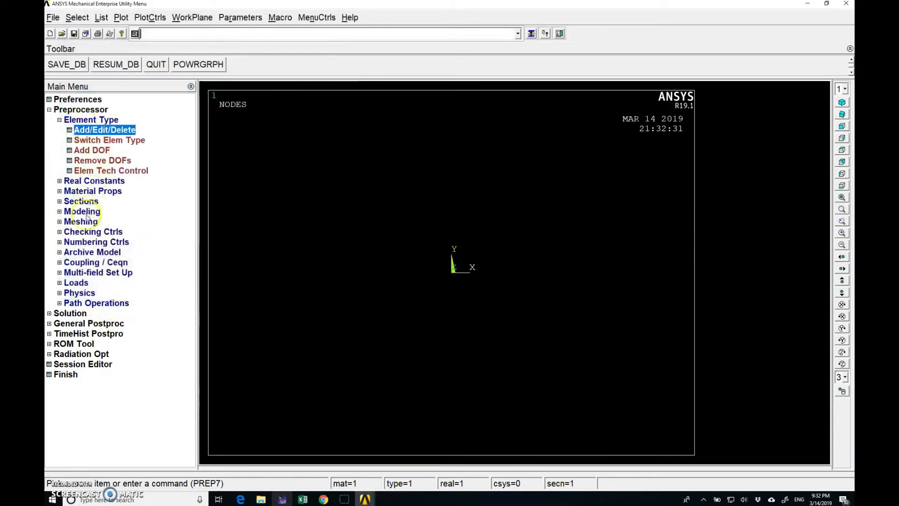
Define material 1 as linear elastic isotropic with EX 2.1e11 and PRXY 0.3.
{"action": "left_click", "coordinate": [62, 192]}
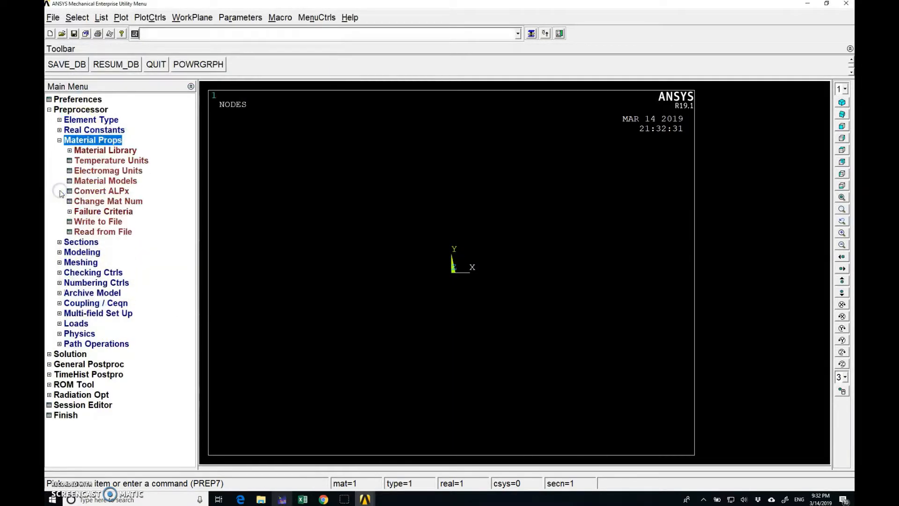
{"action": "left_click", "coordinate": [92, 182]}
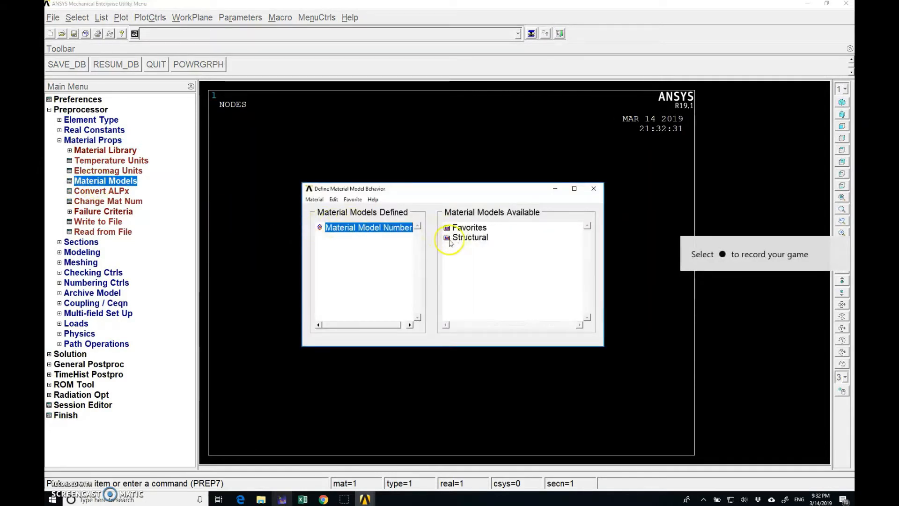
{"action": "double_click", "coordinate": [470, 238]}
{"action": "double_click", "coordinate": [477, 247]}
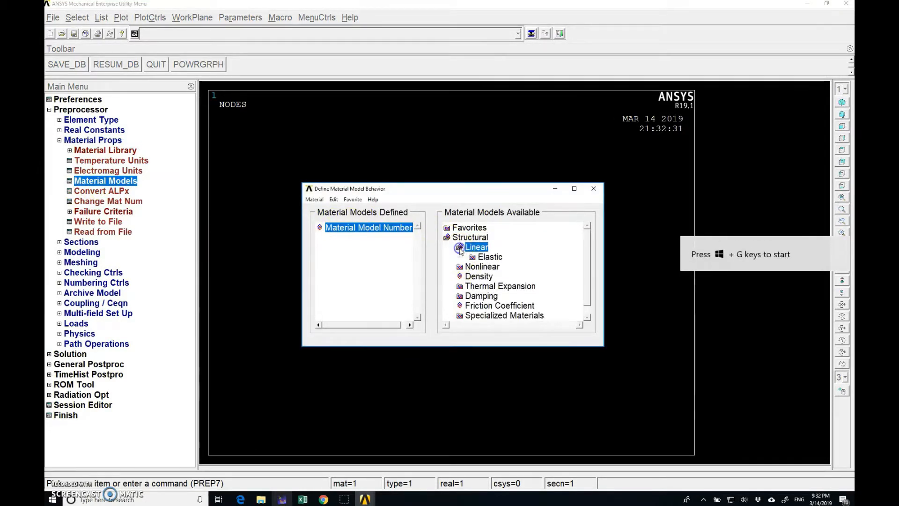
{"action": "double_click", "coordinate": [474, 257]}
{"action": "double_click", "coordinate": [502, 267]}
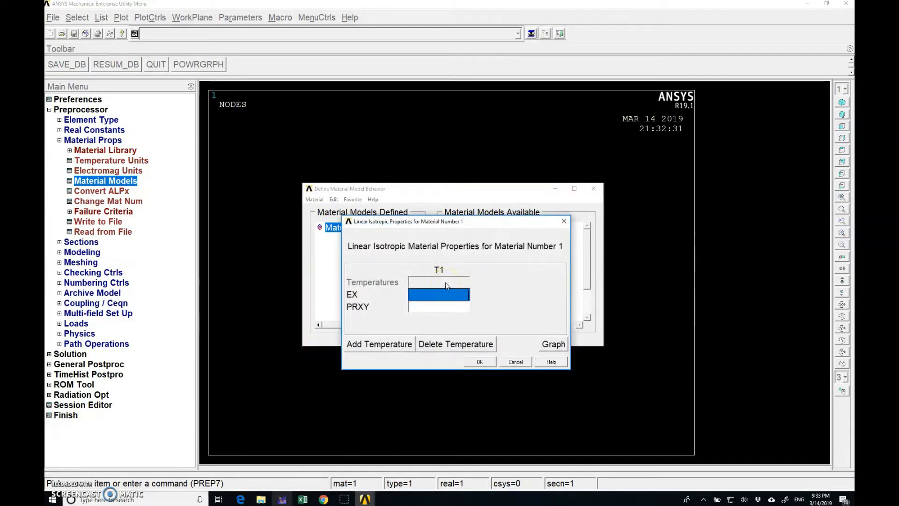
{"action": "type", "text": "2.1e11"}
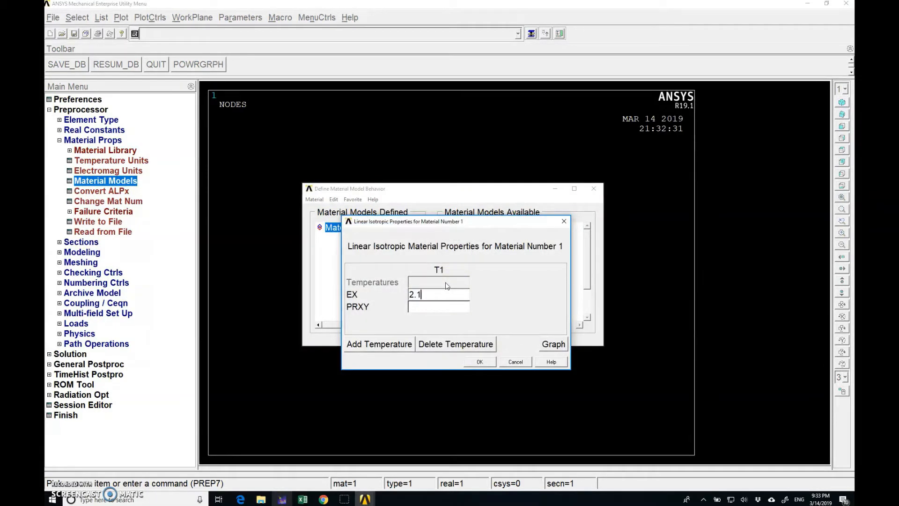
{"action": "left_click", "coordinate": [439, 310]}
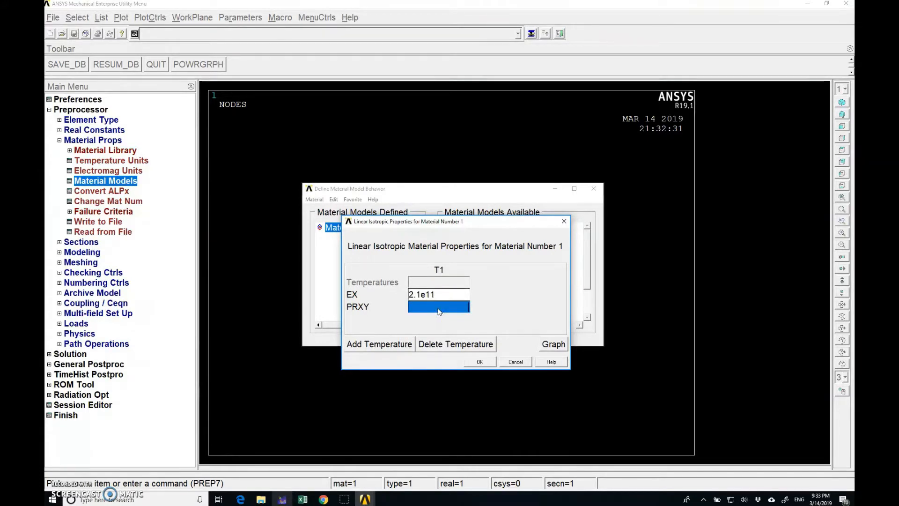
{"action": "type", "text": "0.3"}
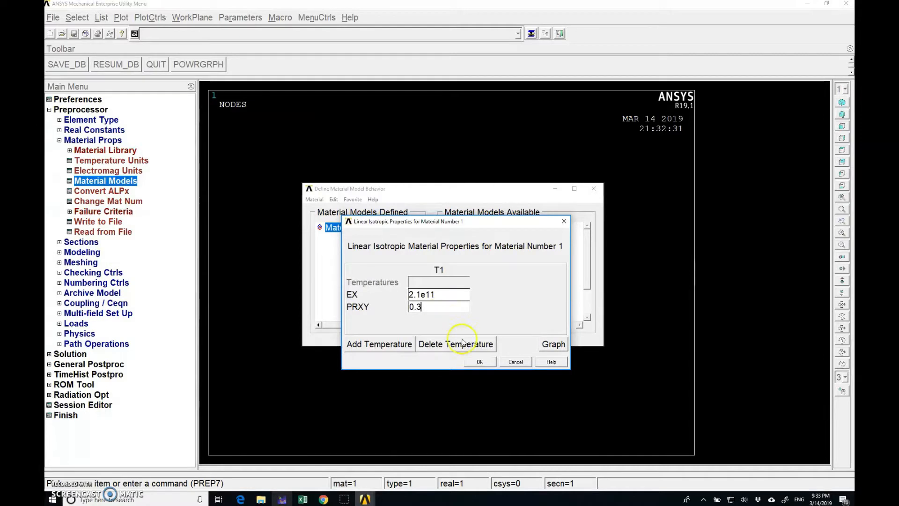
{"action": "left_click", "coordinate": [480, 362]}
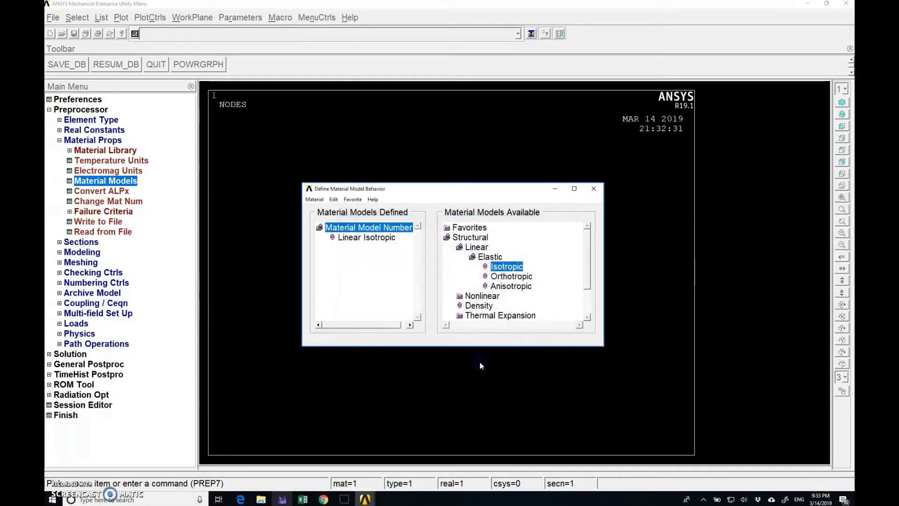
{"action": "left_click", "coordinate": [596, 189]}
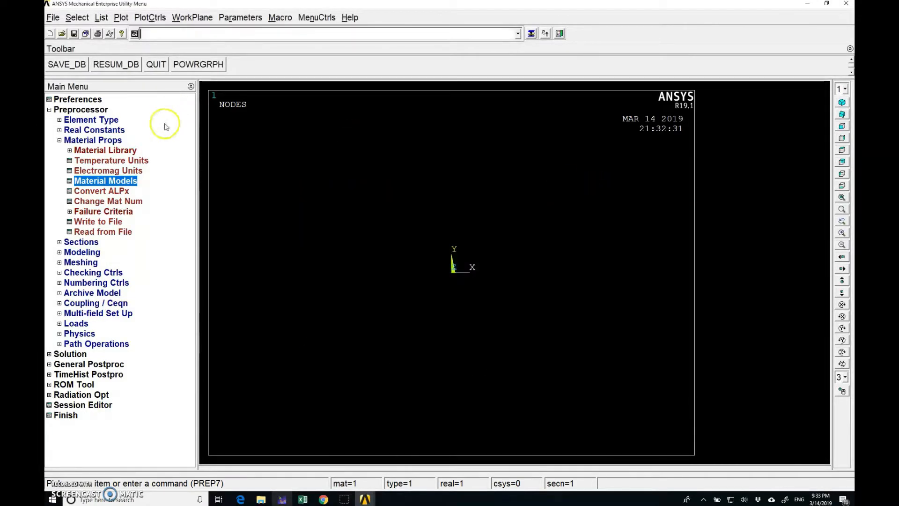
{"action": "left_click", "coordinate": [59, 141]}
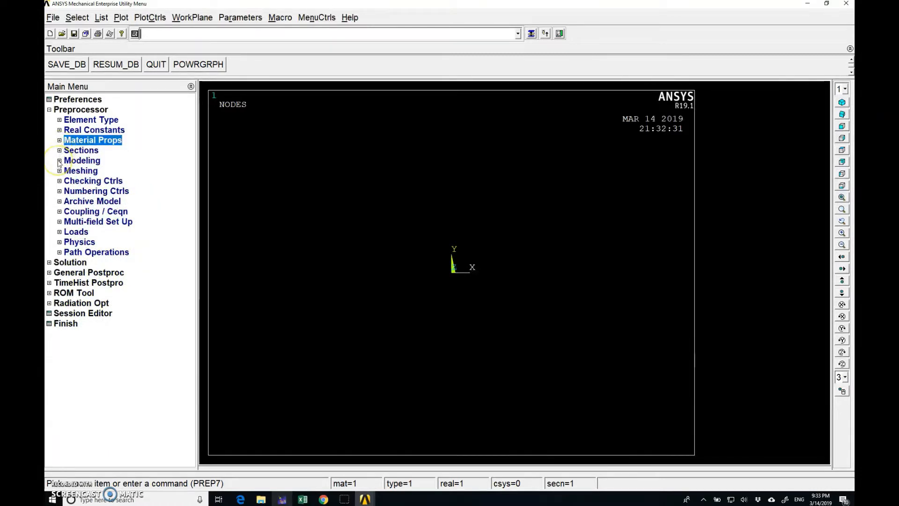
Examine the CAD formats available for importing geometry.
{"action": "left_click", "coordinate": [59, 160]}
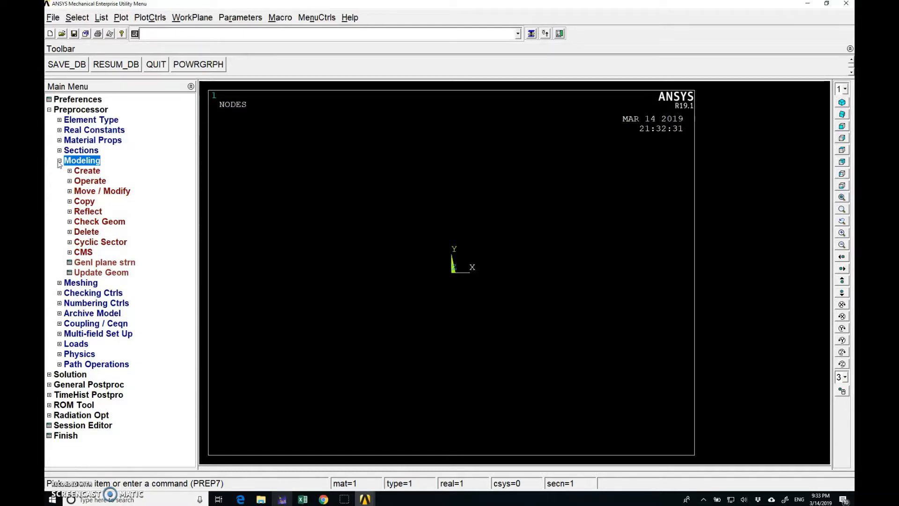
{"action": "left_click", "coordinate": [53, 18]}
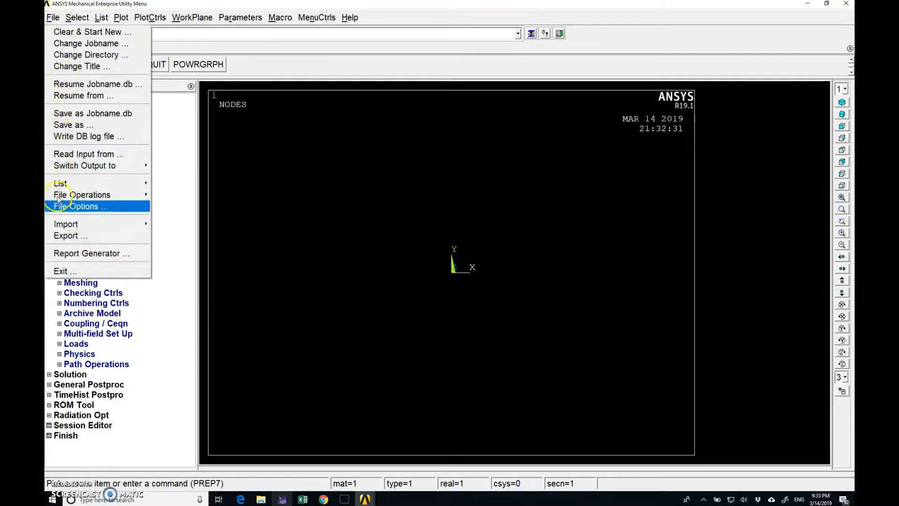
{"action": "mouse_move", "coordinate": [63, 227]}
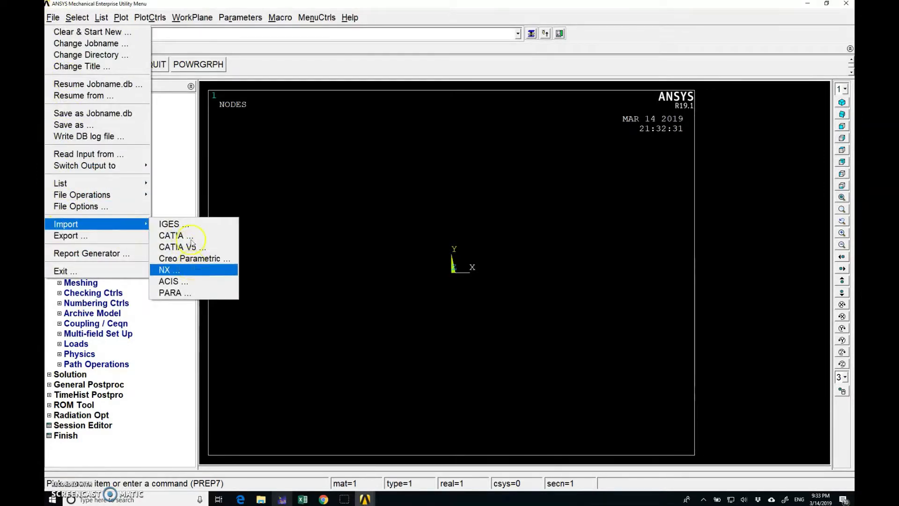
{"action": "left_click", "coordinate": [140, 5]}
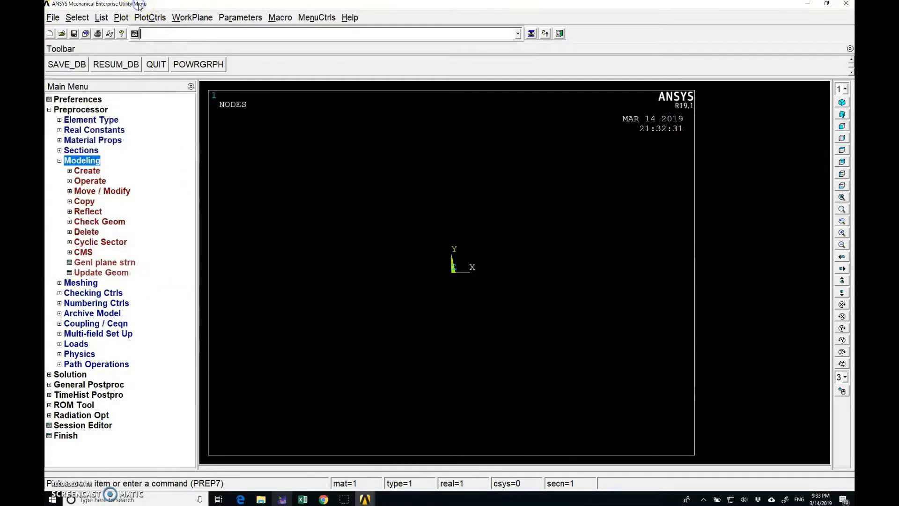
Create a partial cylinder volume centred at 0, 0 with Rad-1 0.057, Theta-1 0, Rad-2 0.114, Theta-2 50 and Depth 0.020.
{"action": "left_click", "coordinate": [84, 168]}
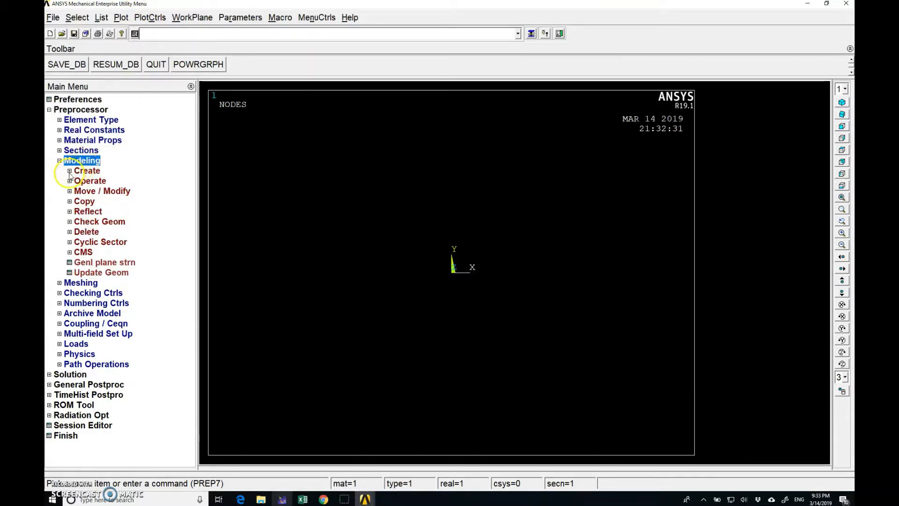
{"action": "left_click", "coordinate": [70, 171]}
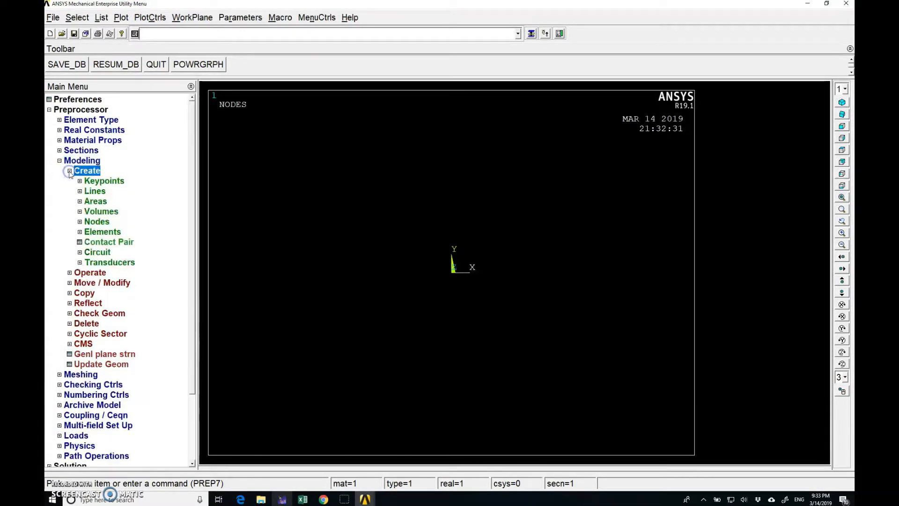
{"action": "left_click", "coordinate": [80, 211]}
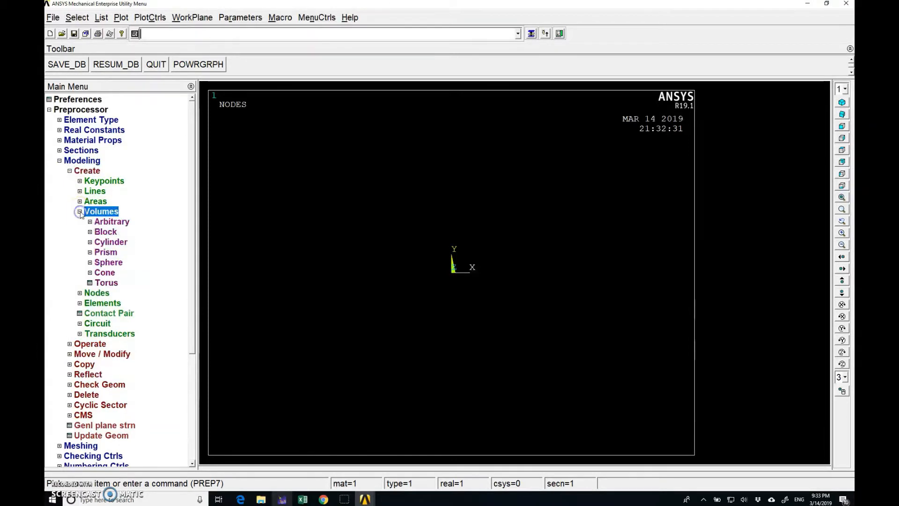
{"action": "left_click", "coordinate": [91, 242]}
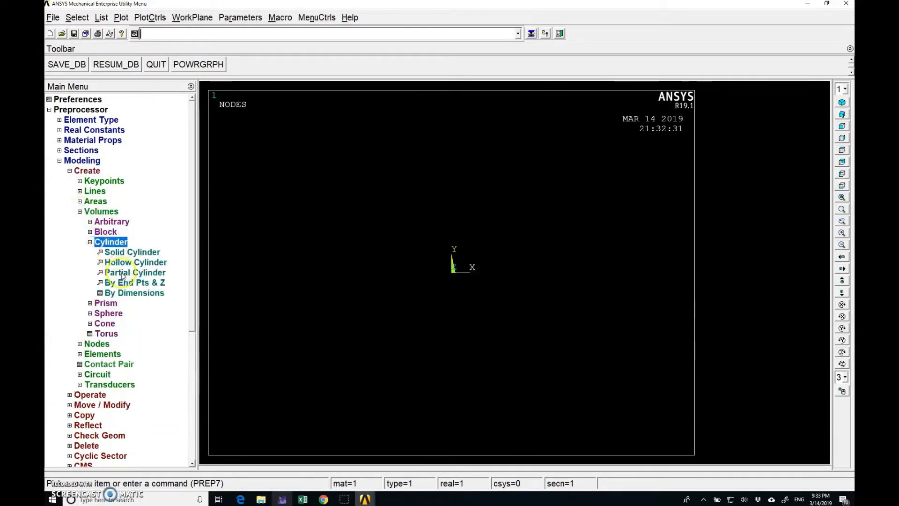
{"action": "left_click", "coordinate": [139, 277]}
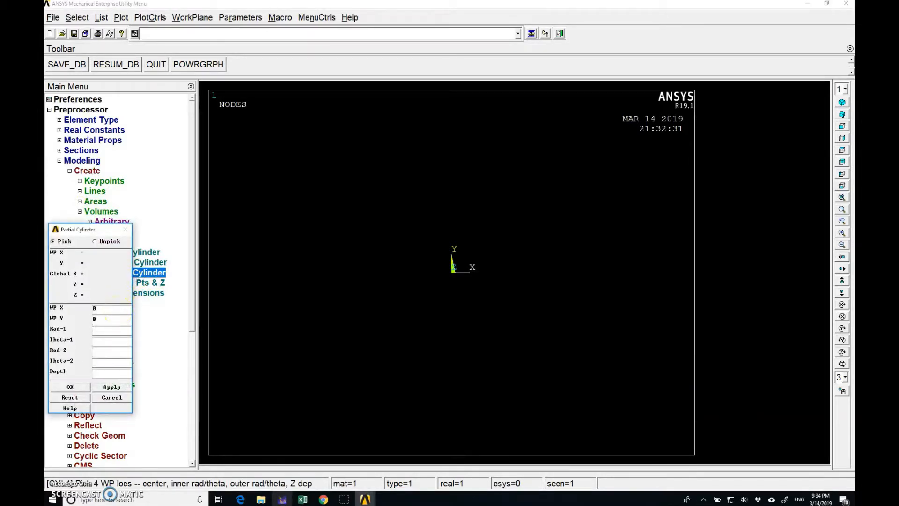
{"action": "key", "text": "Tab"}
{"action": "type", "text": "0."}
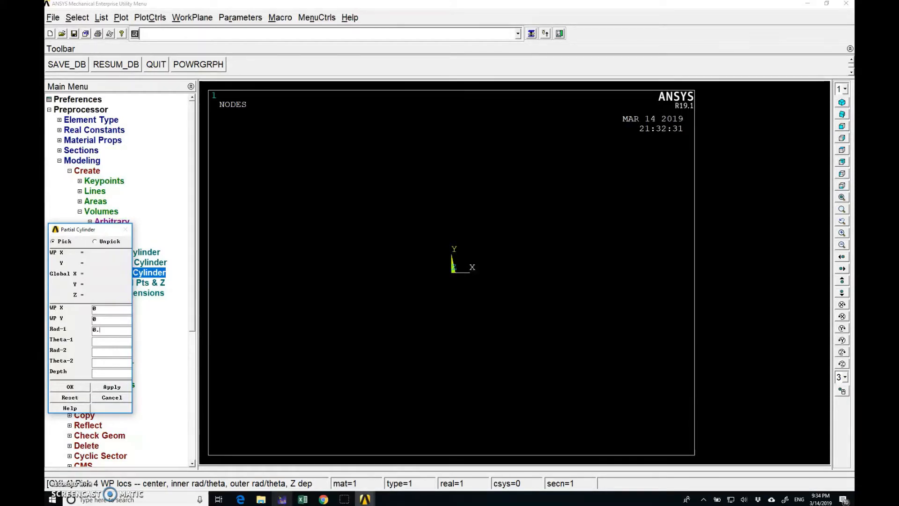
{"action": "type", "text": "057"}
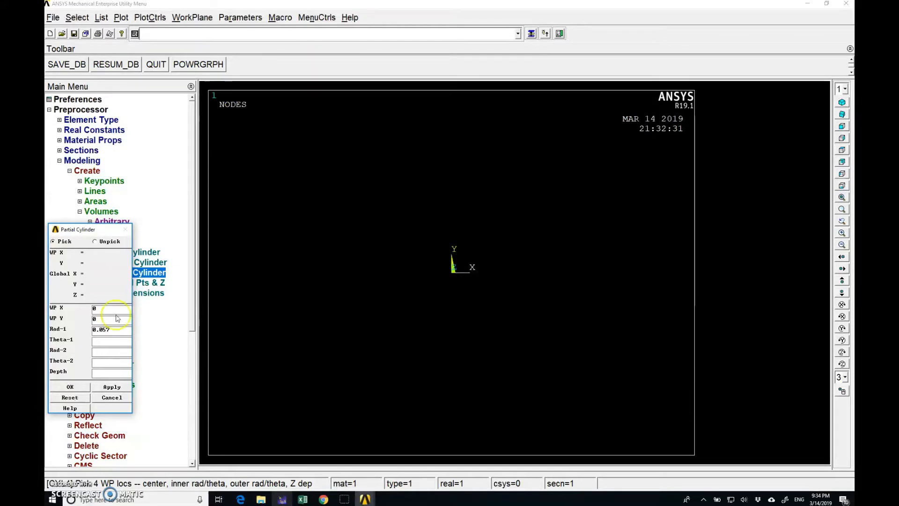
{"action": "left_click", "coordinate": [118, 339]}
{"action": "type", "text": "0"}
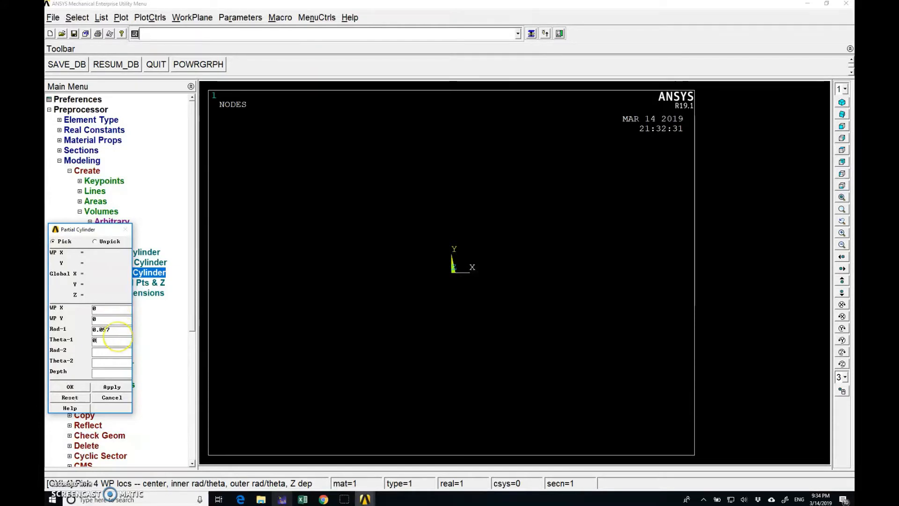
{"action": "type", "text": "0"}
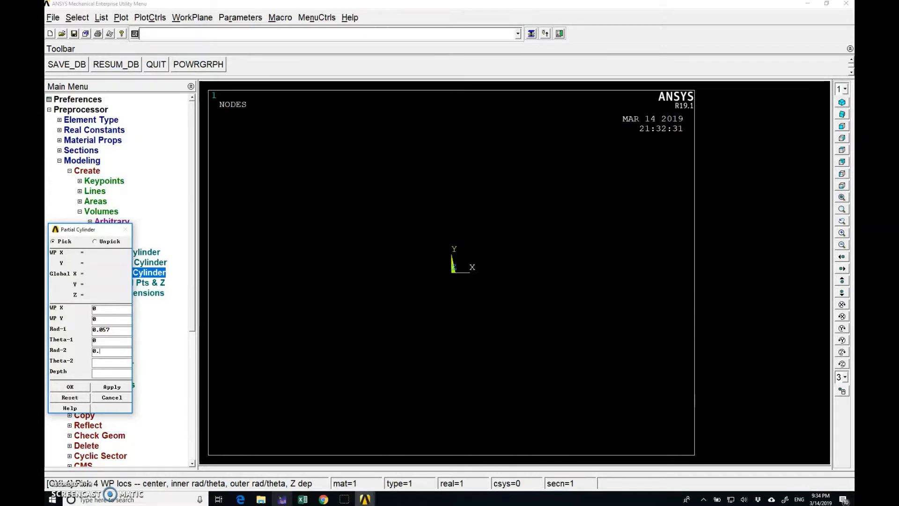
{"action": "type", "text": ".114"}
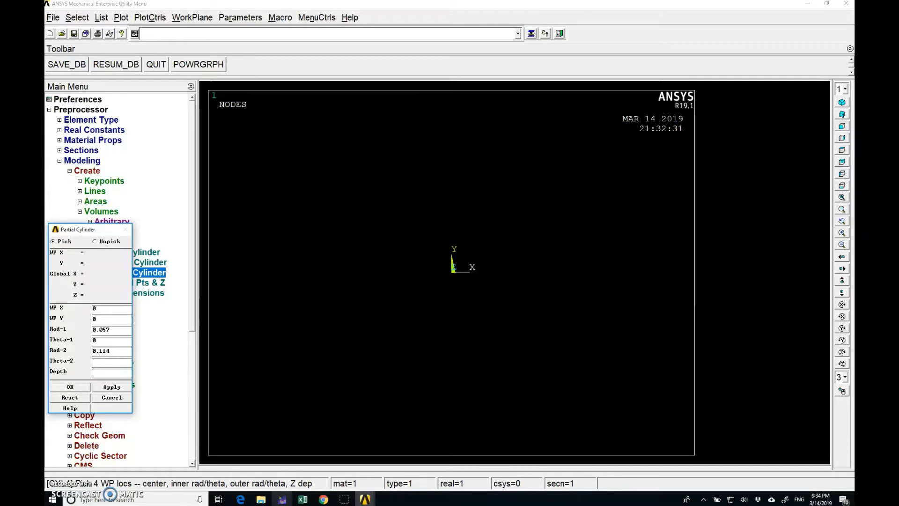
{"action": "key", "text": "Tab"}
{"action": "type", "text": "50"}
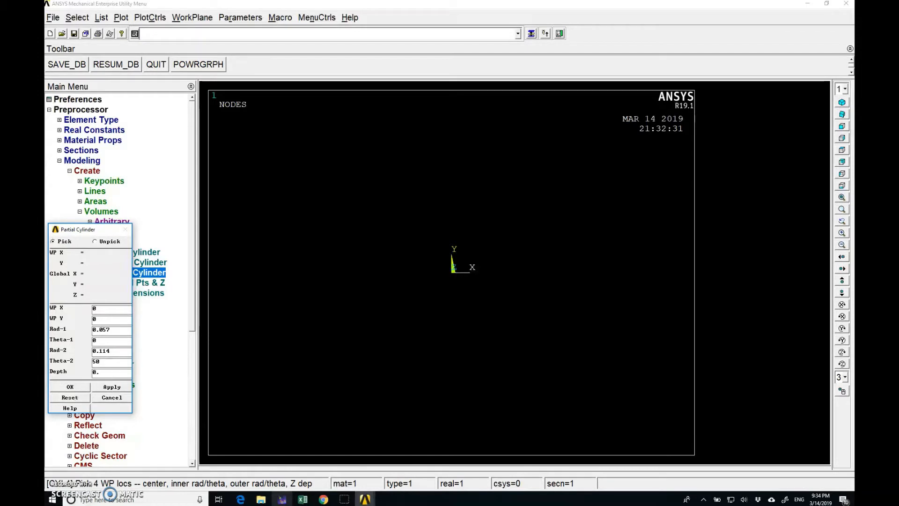
{"action": "type", "text": "0.020"}
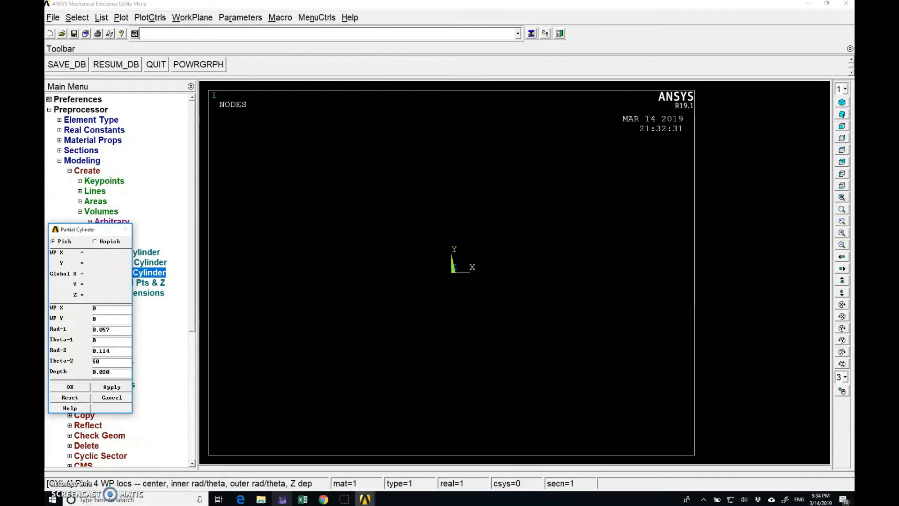
{"action": "left_click", "coordinate": [71, 387]}
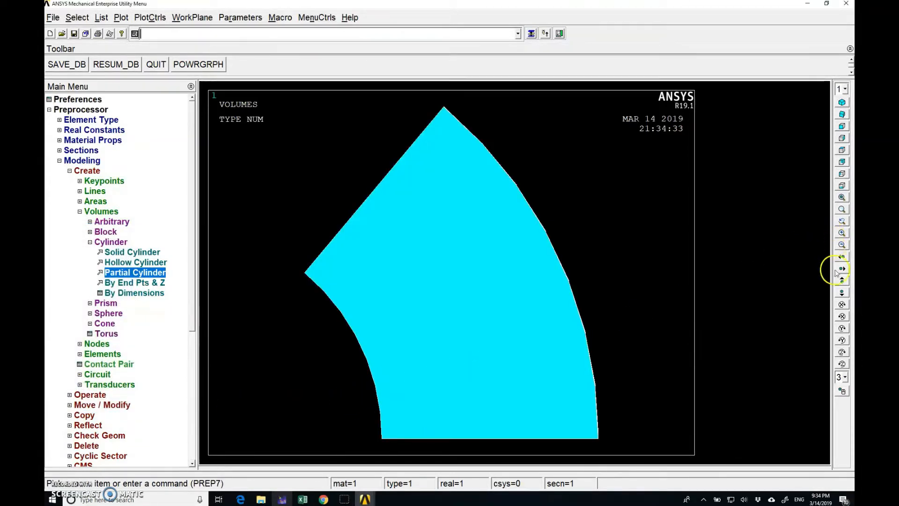
Rotate the pad volume about the Y axis to inspect its thickness from the side.
{"action": "left_click", "coordinate": [842, 329]}
{"action": "left_click", "coordinate": [842, 330]}
{"action": "left_click", "coordinate": [842, 329]}
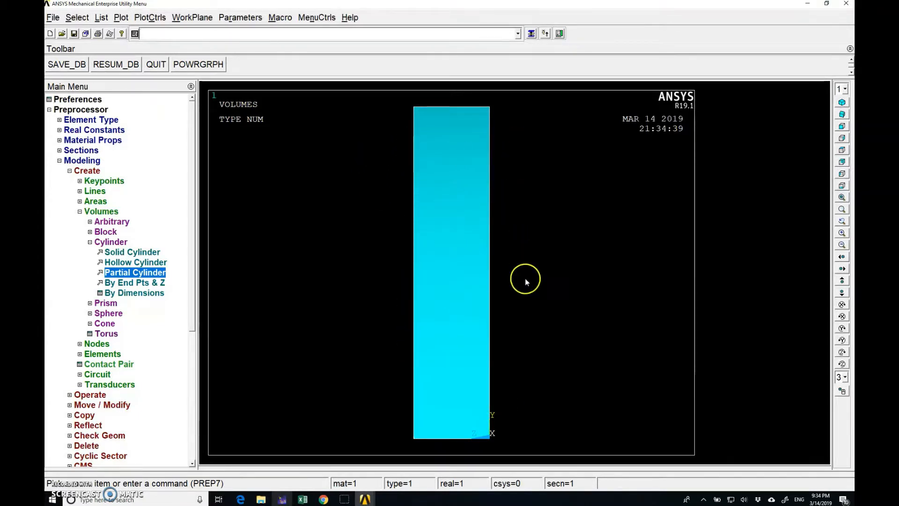
{"action": "left_click", "coordinate": [79, 212]}
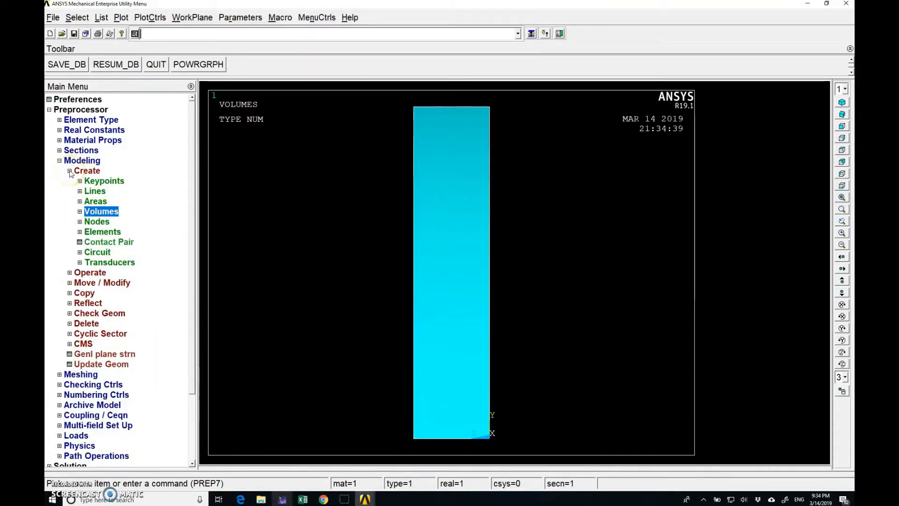
{"action": "left_click", "coordinate": [59, 161]}
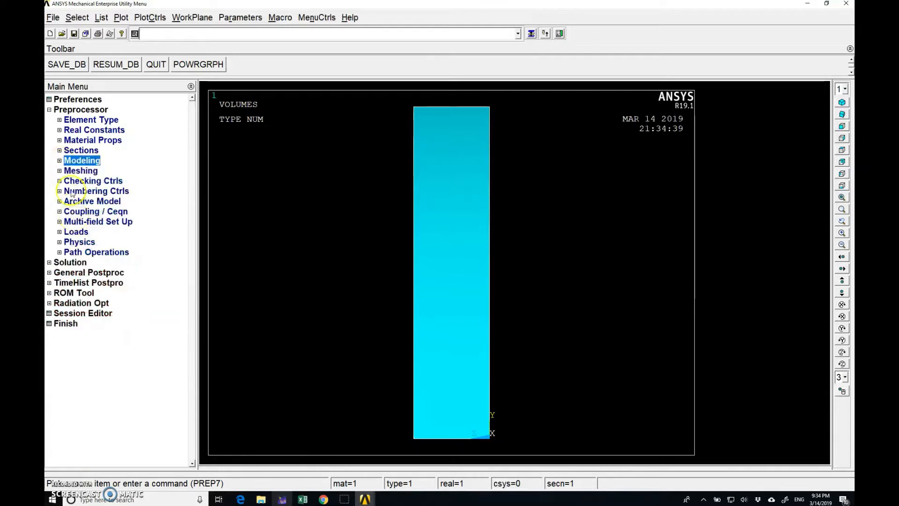
{"action": "left_click", "coordinate": [59, 171]}
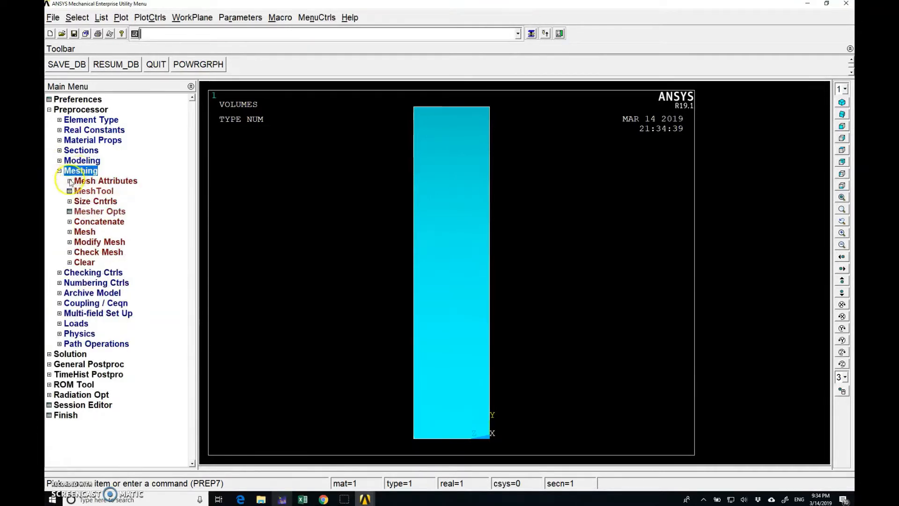
{"action": "left_click", "coordinate": [70, 181]}
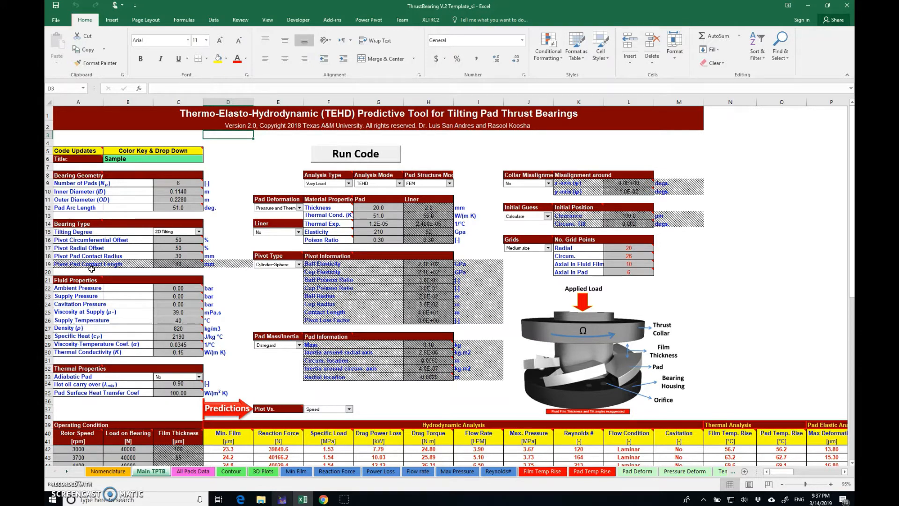
Launch Mechanical APDL 19.1 from the Excel thrust bearing workbook and maximize its window.
{"action": "left_click", "coordinate": [112, 500]}
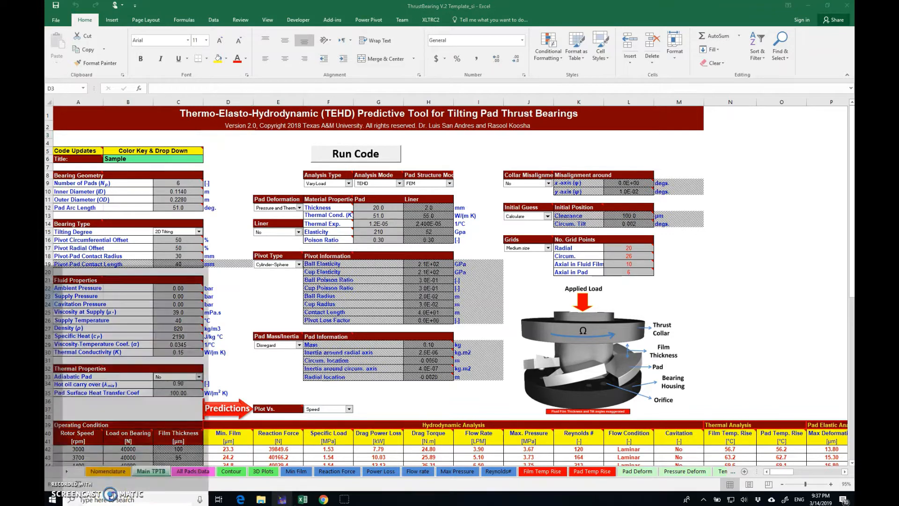
{"action": "type", "text": "apdl"}
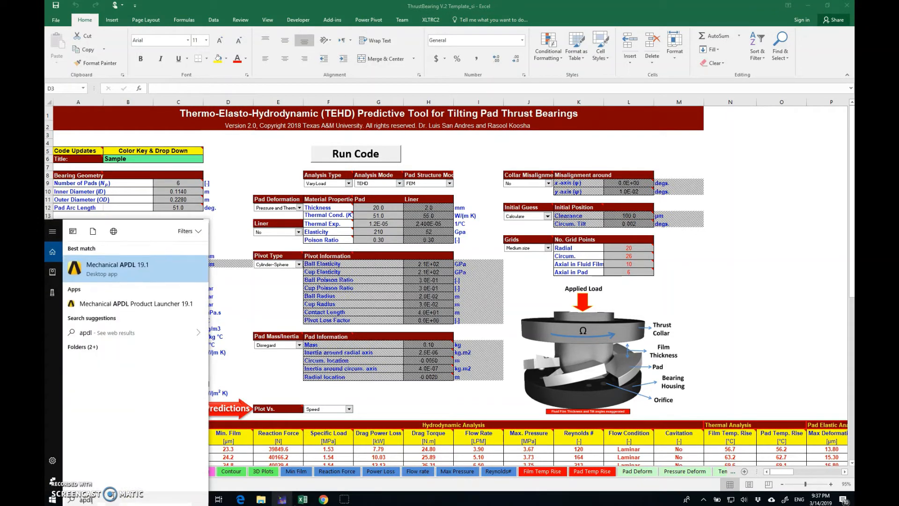
{"action": "key", "text": "Return"}
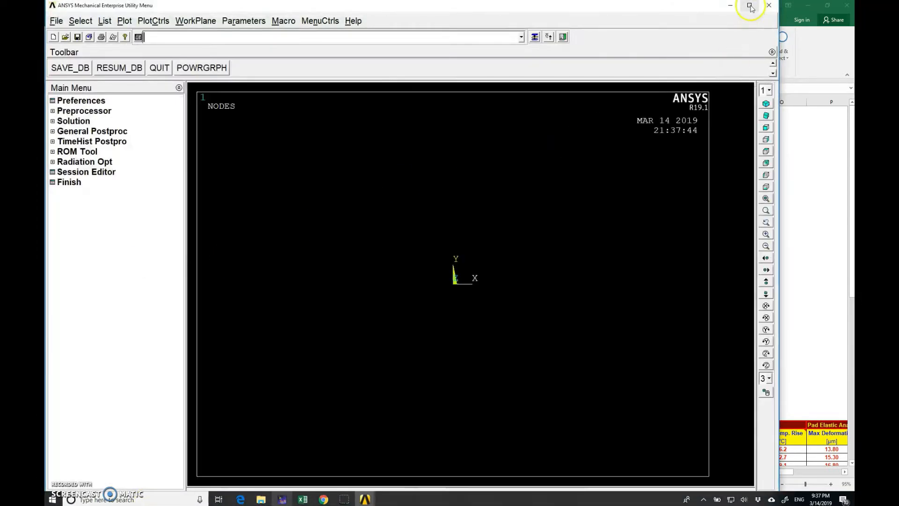
{"action": "left_click", "coordinate": [749, 5]}
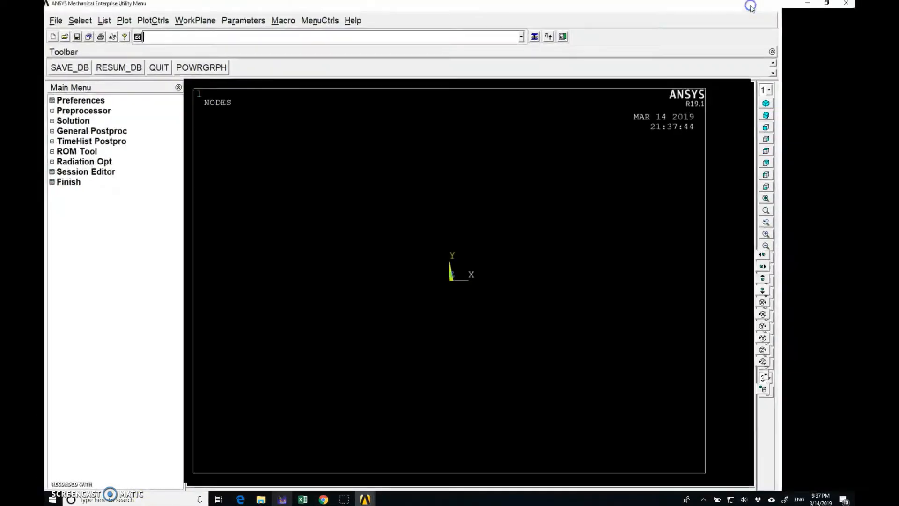
Clear the current database and start a new analysis, confirming the clear operation.
{"action": "left_click", "coordinate": [52, 18]}
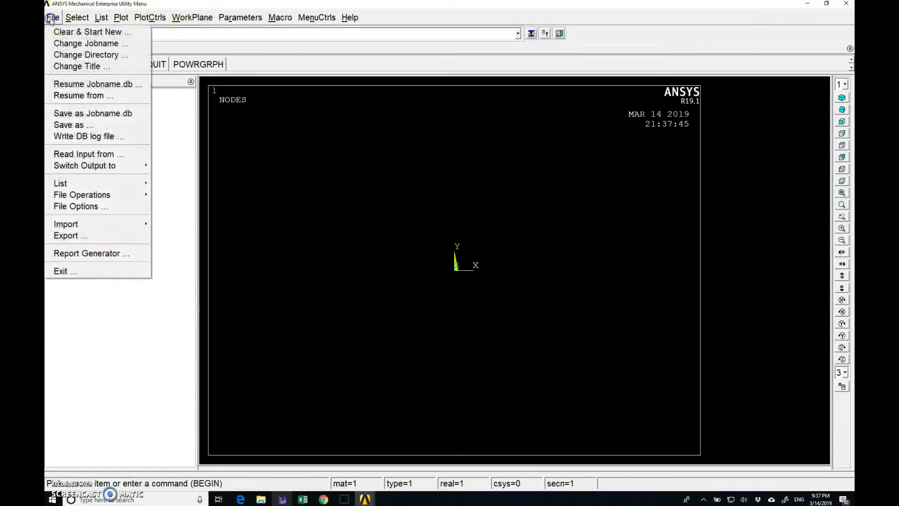
{"action": "left_click", "coordinate": [75, 32]}
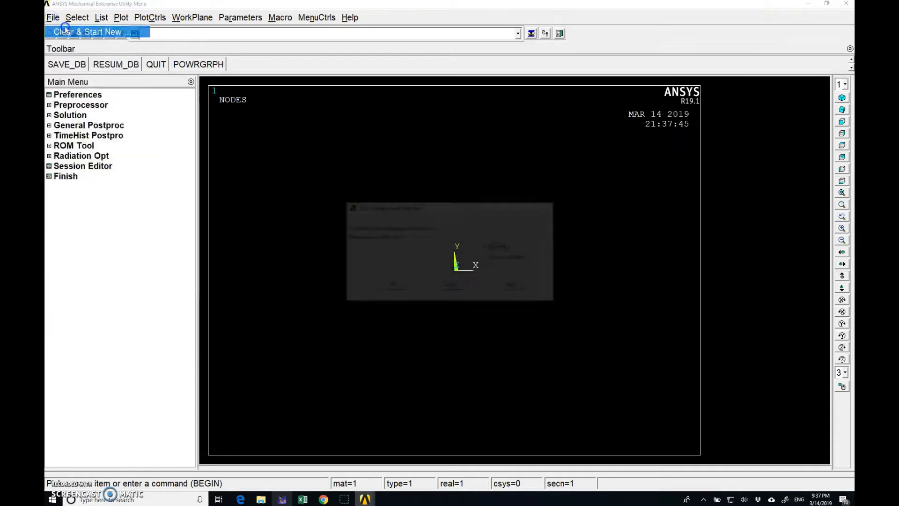
{"action": "left_click", "coordinate": [400, 289]}
{"action": "left_click", "coordinate": [145, 68]}
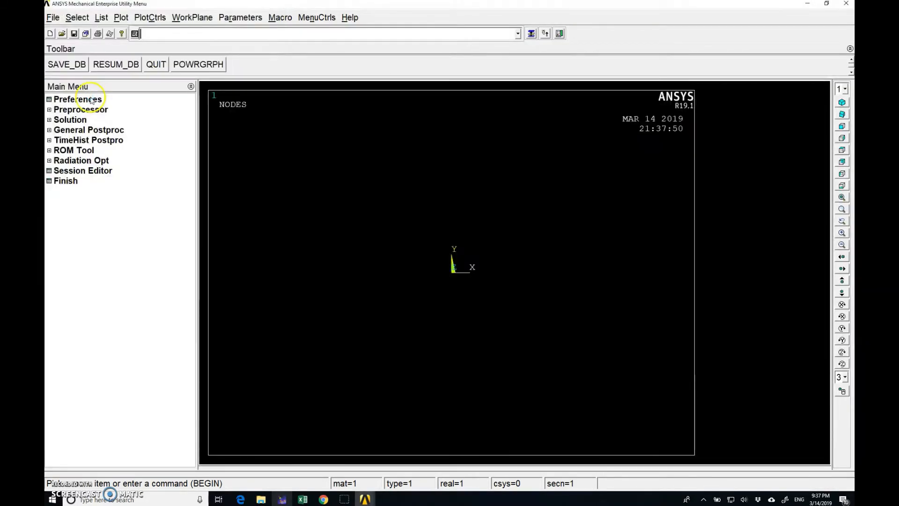
Set the GUI filtering preferences to show only the Structural discipline in the new session.
{"action": "left_click", "coordinate": [91, 100]}
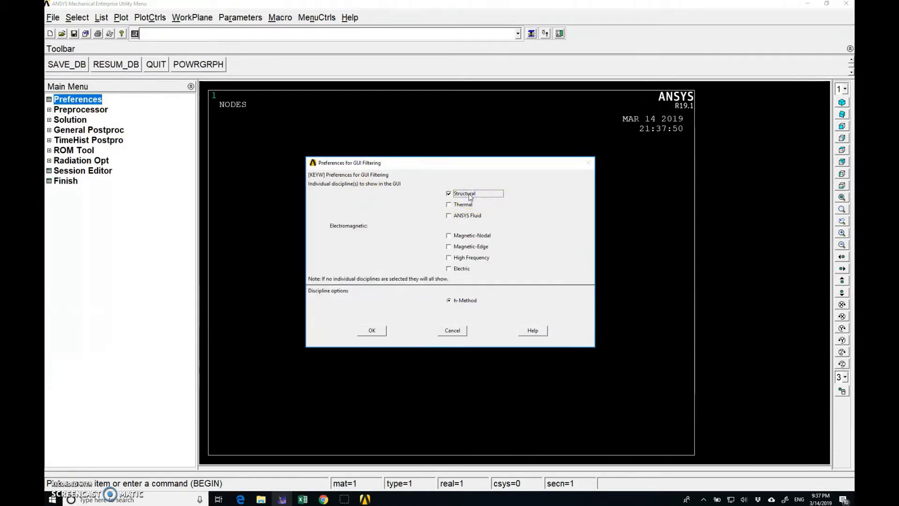
{"action": "left_click", "coordinate": [372, 335]}
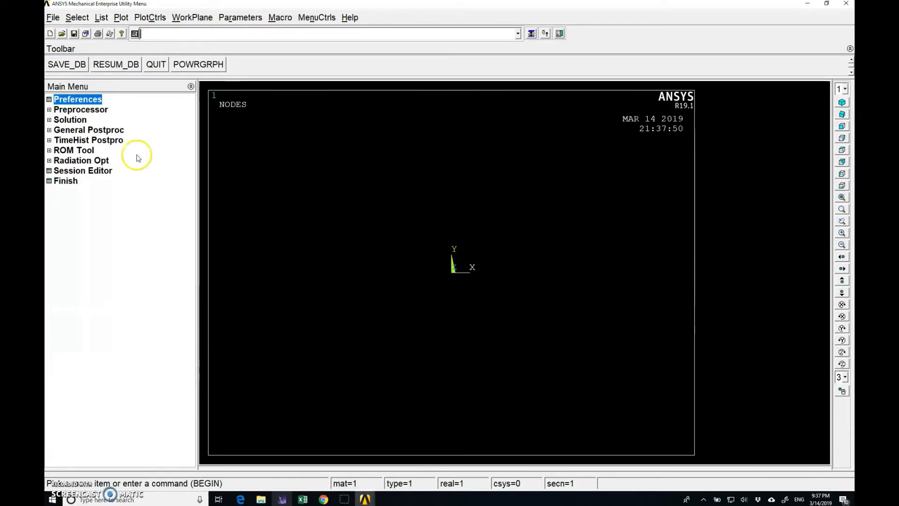
Add the structural solid element Brick 8 node 185 as element type 1 in the new database.
{"action": "left_click", "coordinate": [50, 112]}
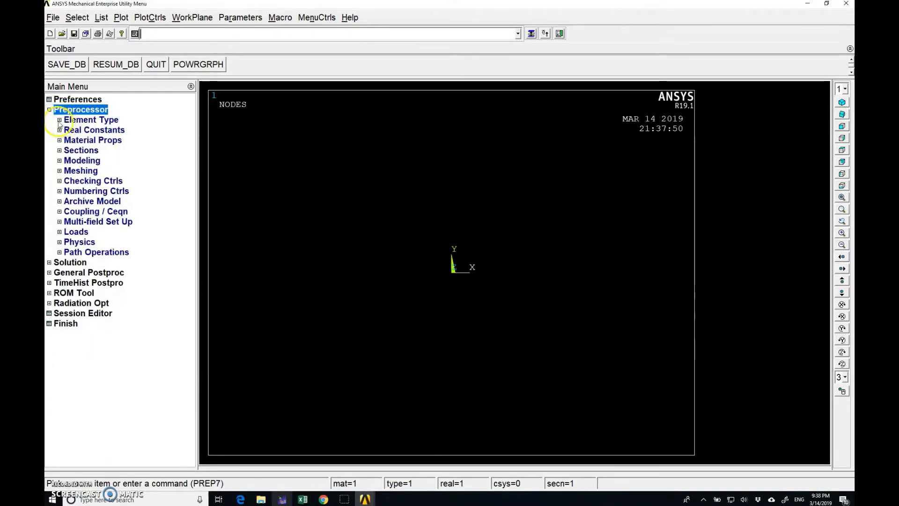
{"action": "left_click", "coordinate": [60, 122]}
{"action": "left_click", "coordinate": [89, 129]}
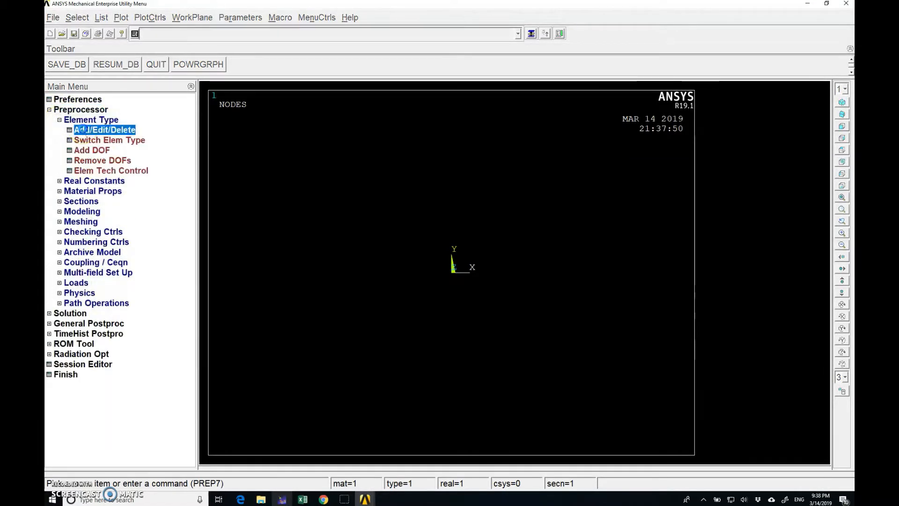
{"action": "left_click", "coordinate": [113, 253]}
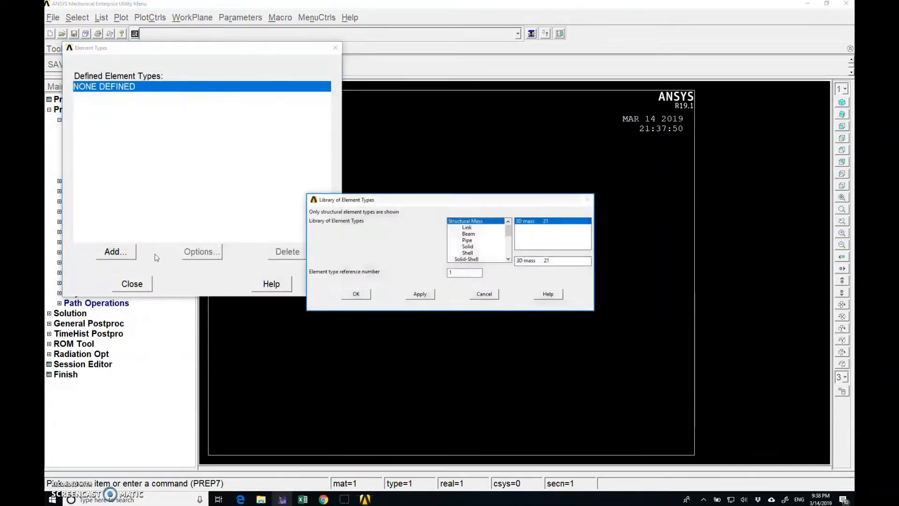
{"action": "left_click", "coordinate": [467, 247]}
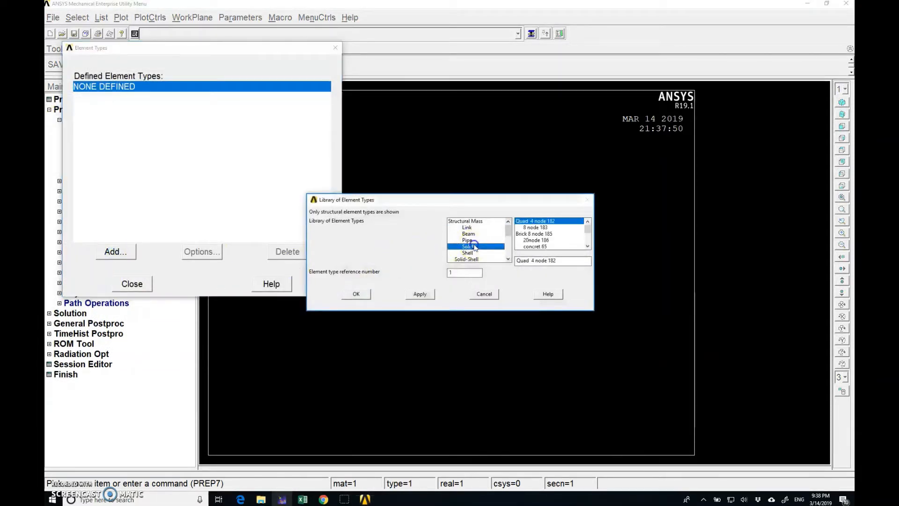
{"action": "left_click", "coordinate": [536, 234]}
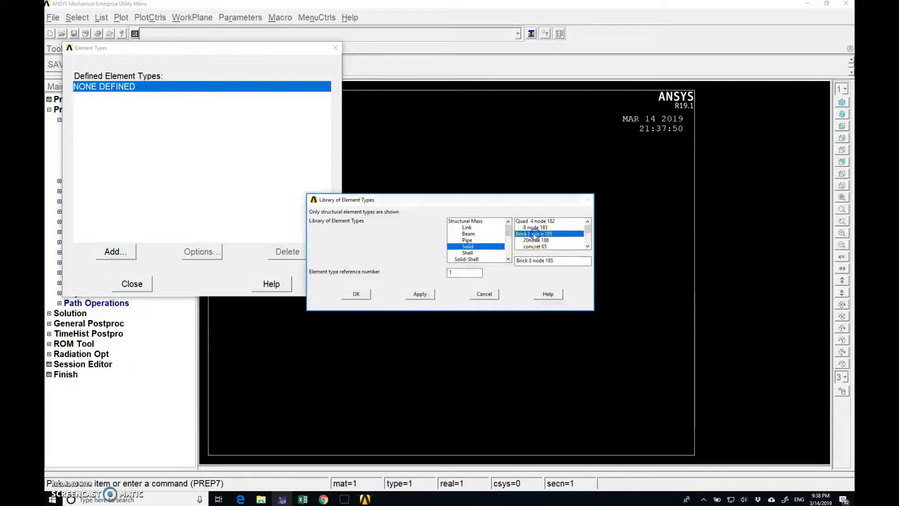
{"action": "left_click", "coordinate": [356, 293]}
{"action": "left_click", "coordinate": [123, 282]}
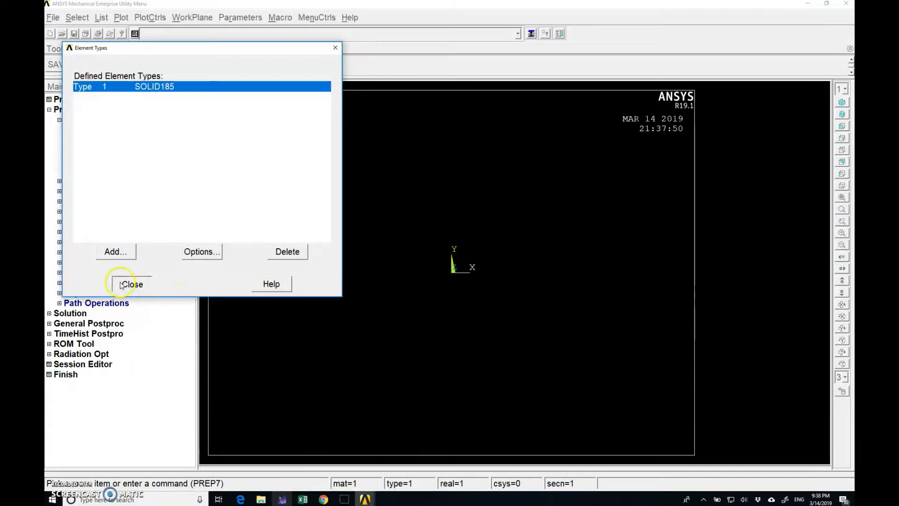
Start a structural linear elastic isotropic model for material number 1.
{"action": "left_click", "coordinate": [61, 192]}
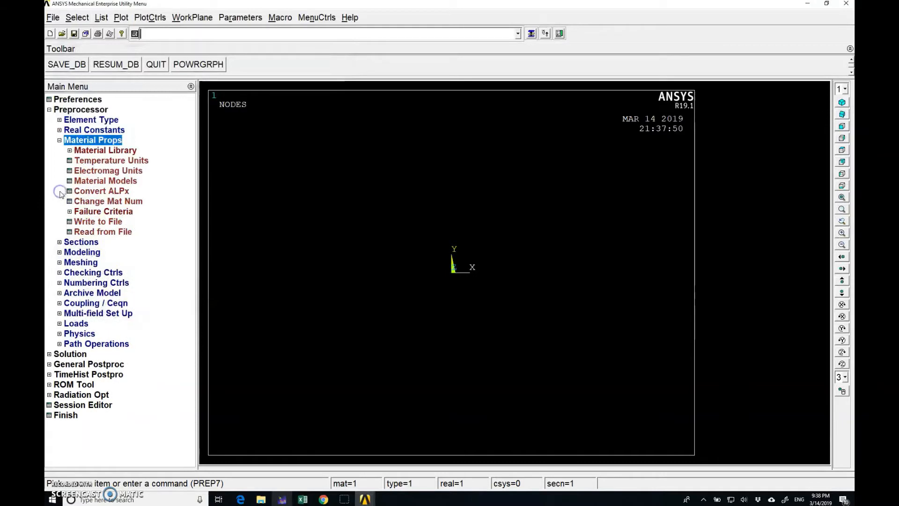
{"action": "left_click", "coordinate": [95, 184]}
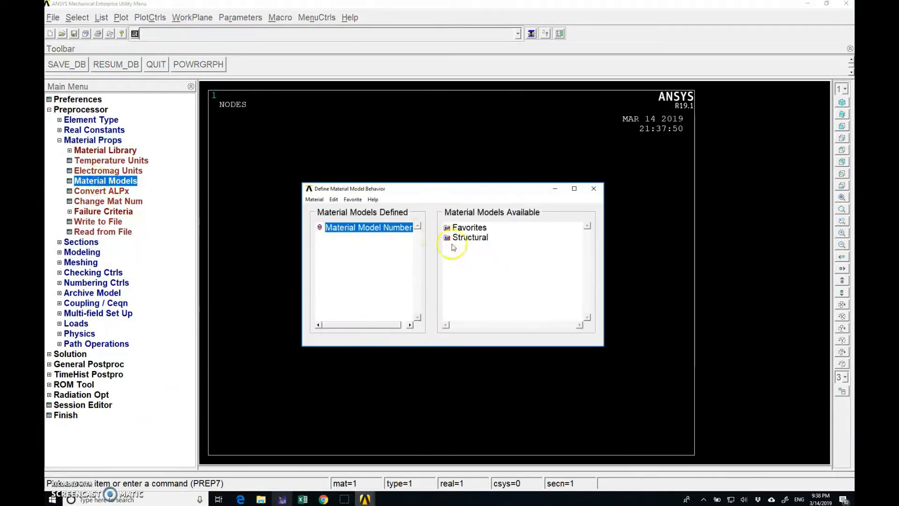
{"action": "double_click", "coordinate": [463, 237]}
{"action": "double_click", "coordinate": [477, 247]}
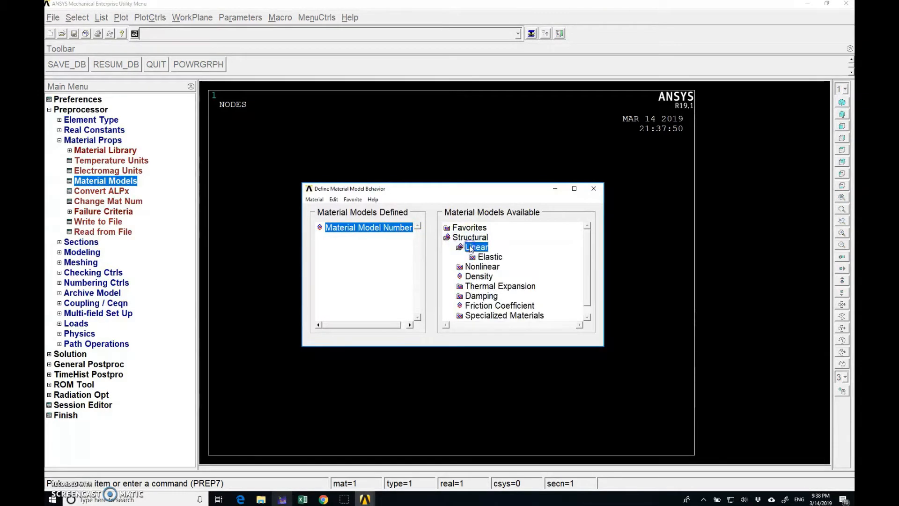
{"action": "double_click", "coordinate": [483, 257]}
{"action": "double_click", "coordinate": [492, 266]}
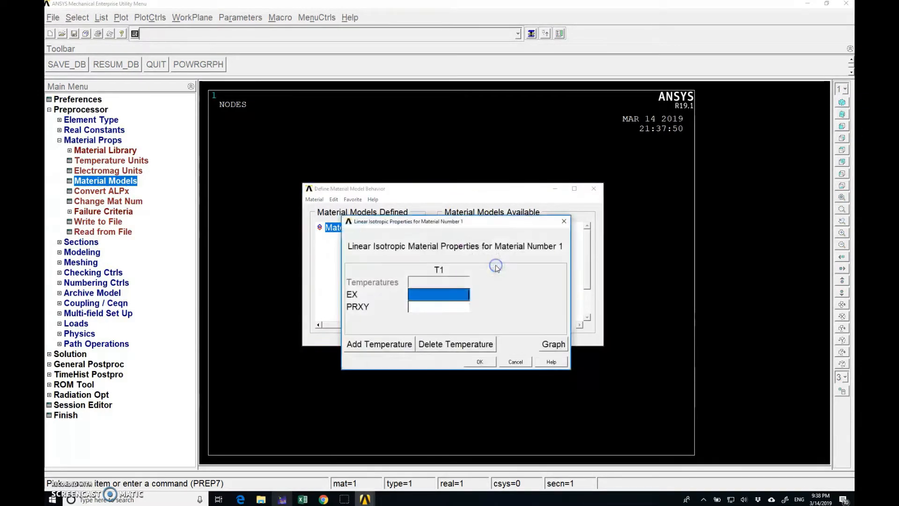
Set the material's EX to 2.1e11 and PRXY to 0.3, and finish the material definition.
{"action": "left_click", "coordinate": [440, 293]}
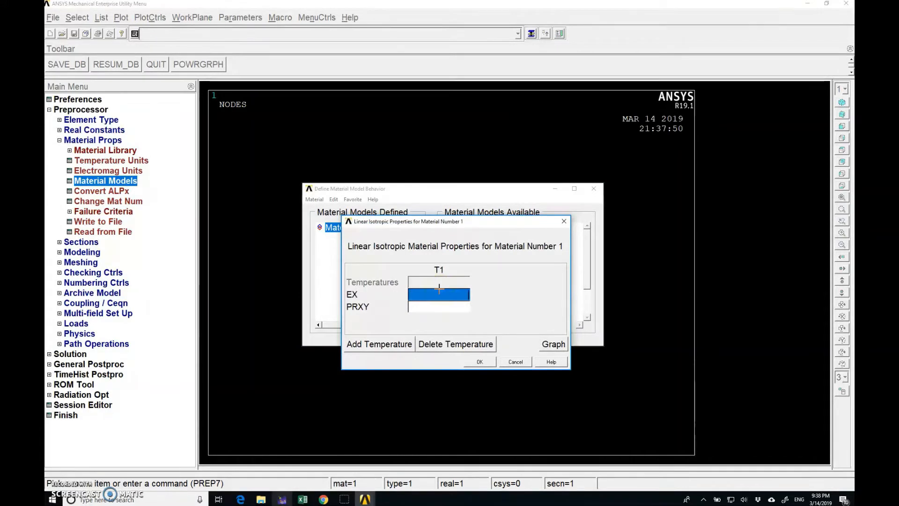
{"action": "type", "text": "21"}
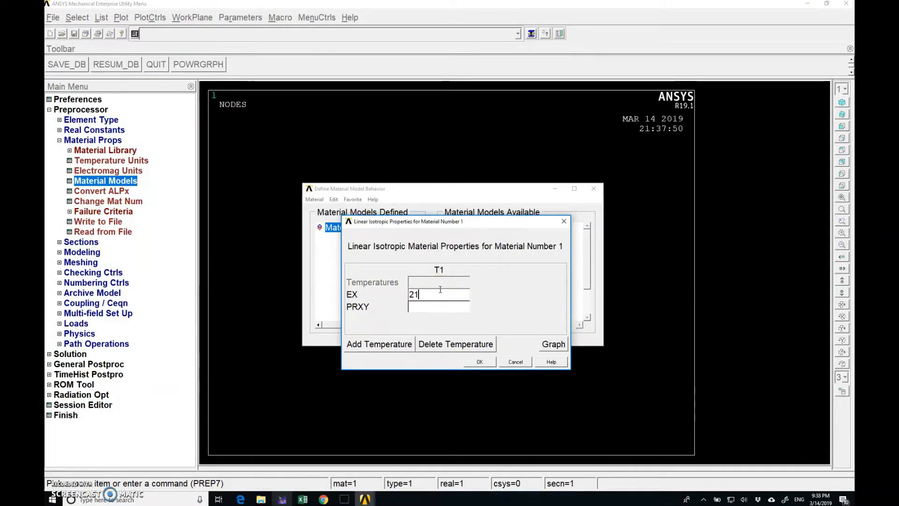
{"action": "type", "text": "1"}
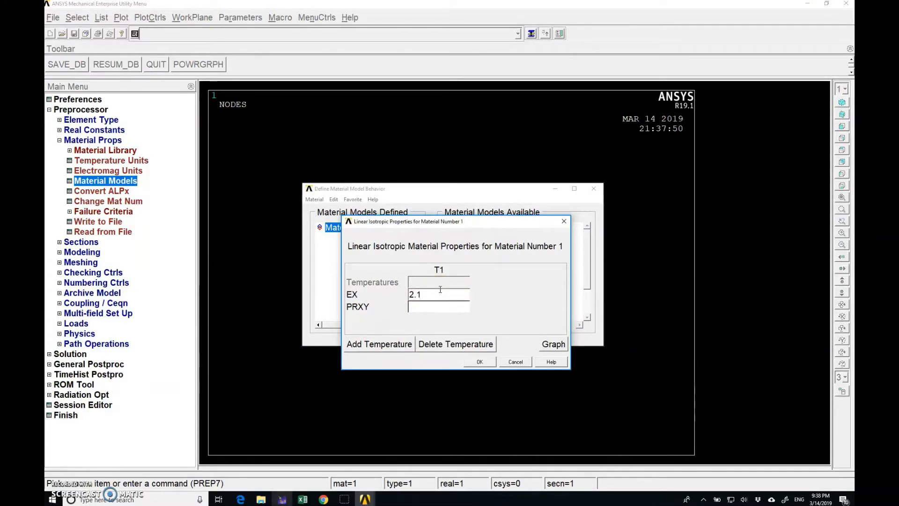
{"action": "type", "text": "e11"}
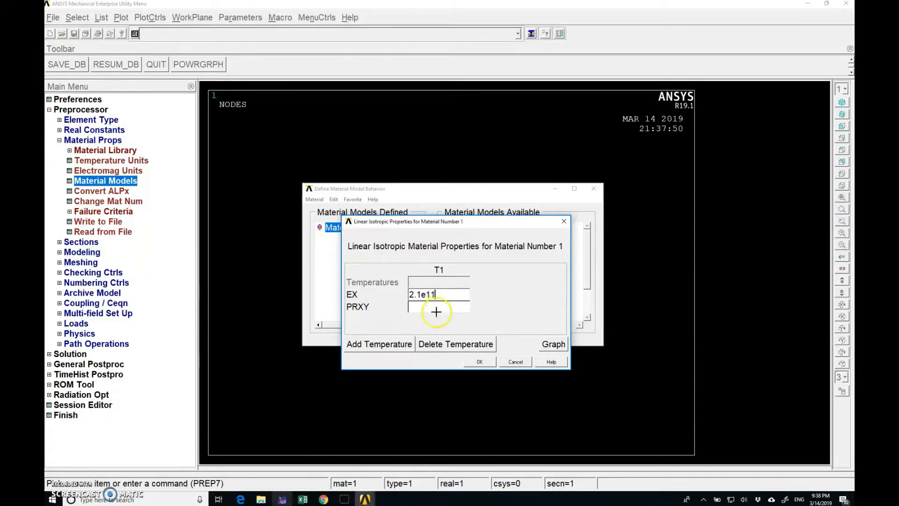
{"action": "left_click", "coordinate": [436, 307]}
{"action": "type", "text": "0.3"}
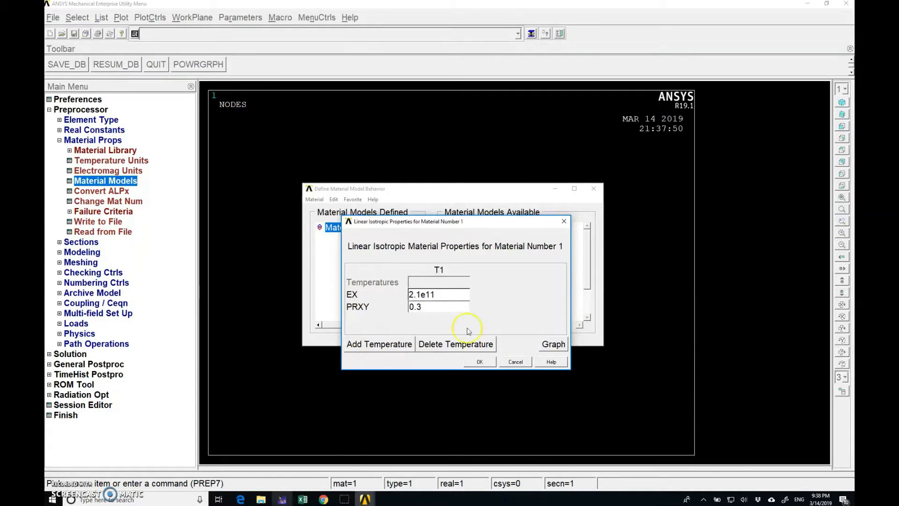
{"action": "left_click", "coordinate": [487, 365]}
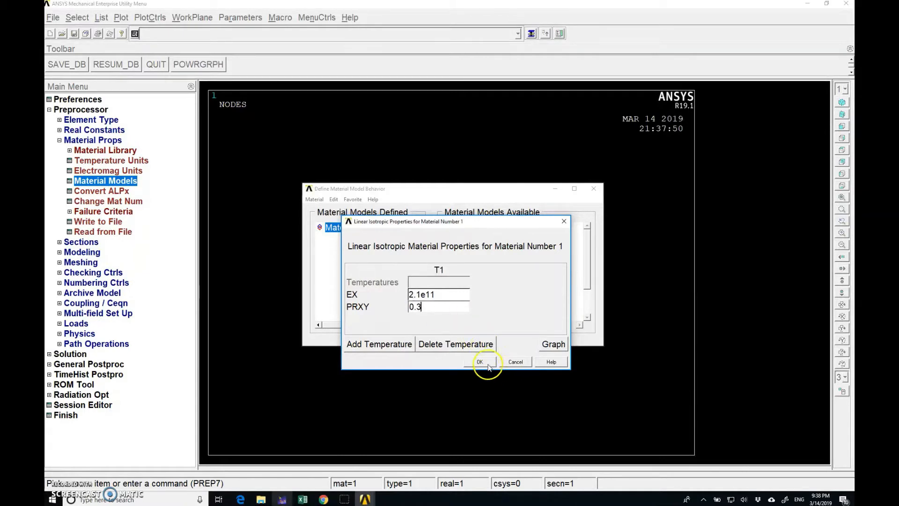
{"action": "left_click", "coordinate": [594, 190]}
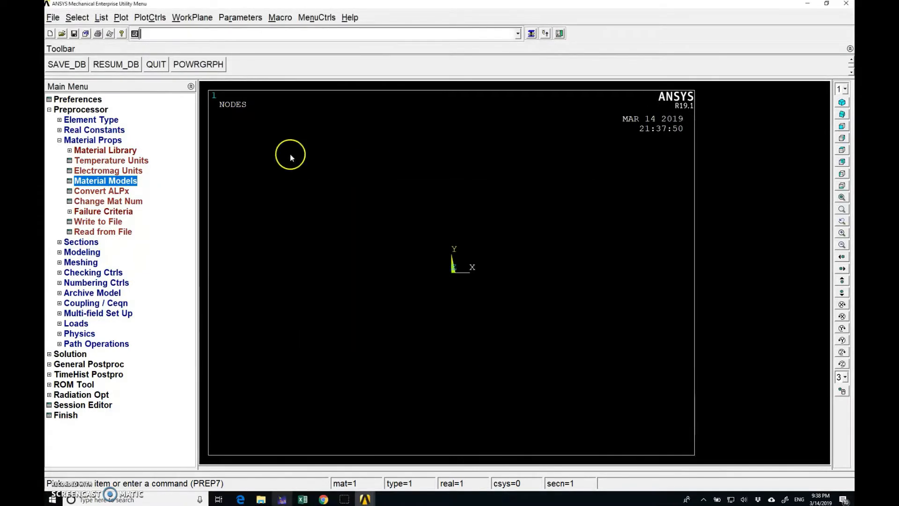
Leave the material properties and bring up the geometry creation options in the preprocessor.
{"action": "left_click", "coordinate": [60, 141]}
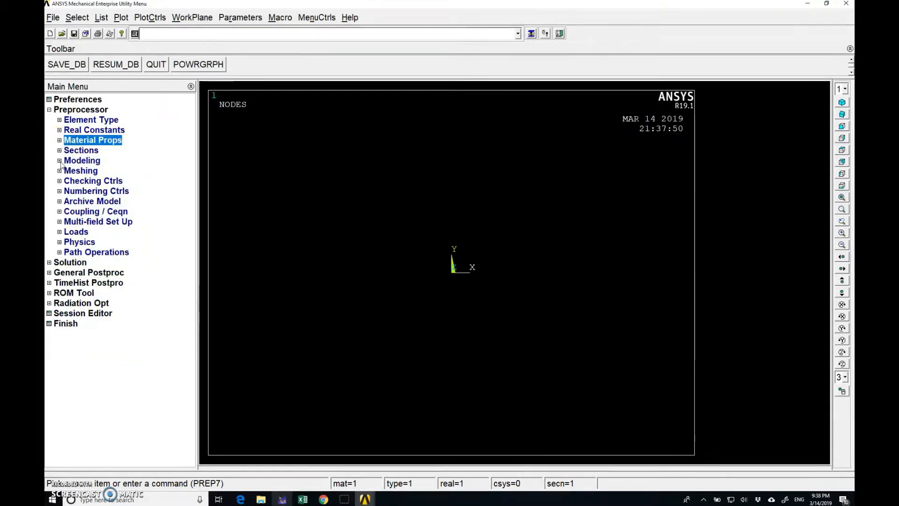
{"action": "left_click", "coordinate": [59, 160]}
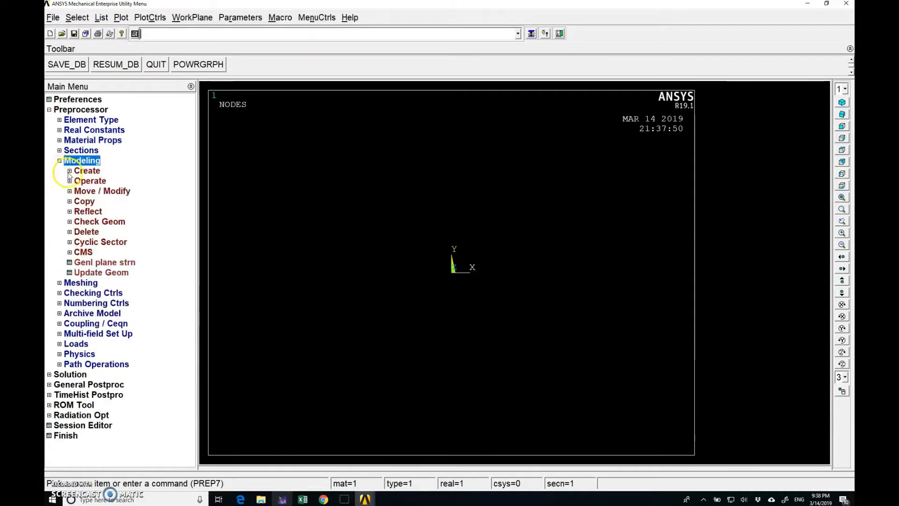
{"action": "left_click", "coordinate": [70, 171]}
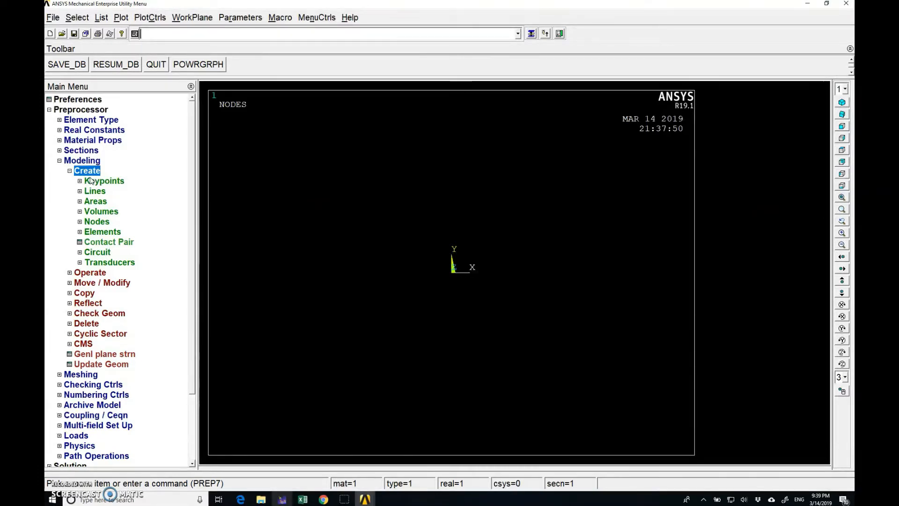
Check which CAD file formats are offered for importing geometry.
{"action": "left_click", "coordinate": [52, 18]}
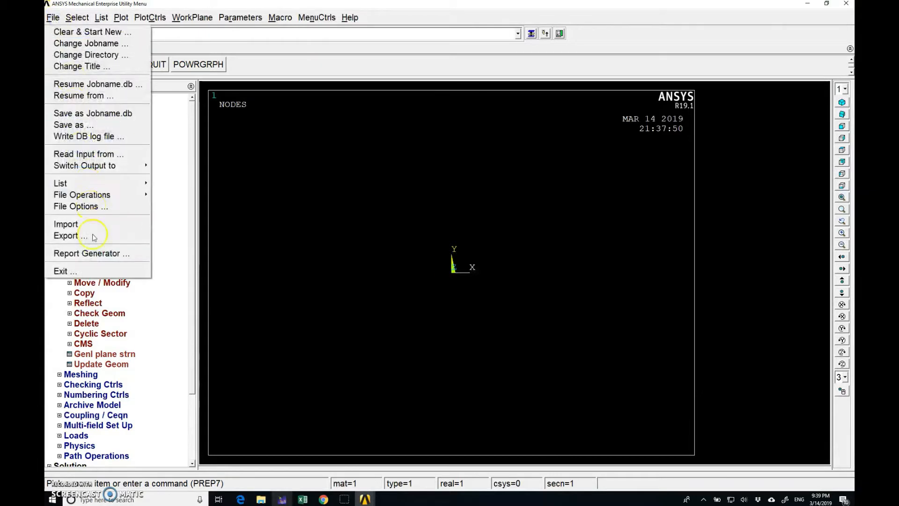
{"action": "mouse_move", "coordinate": [93, 225]}
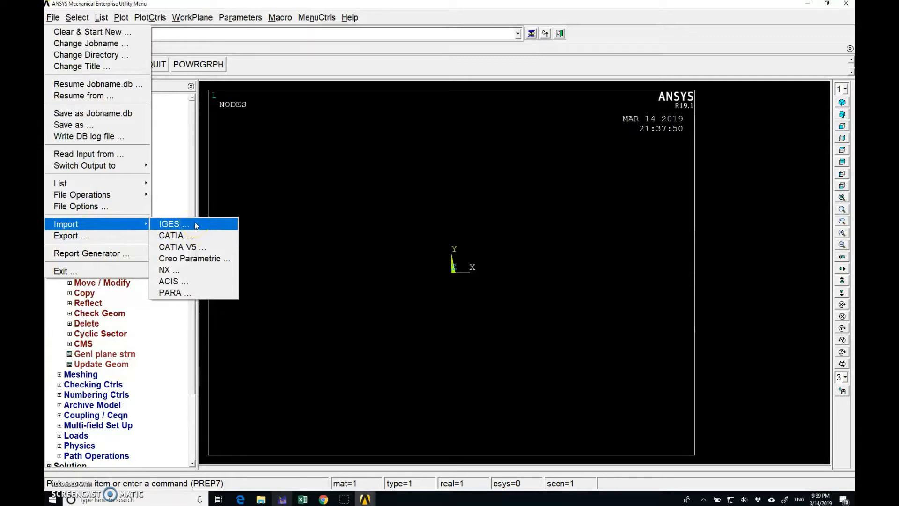
{"action": "left_click", "coordinate": [67, 6]}
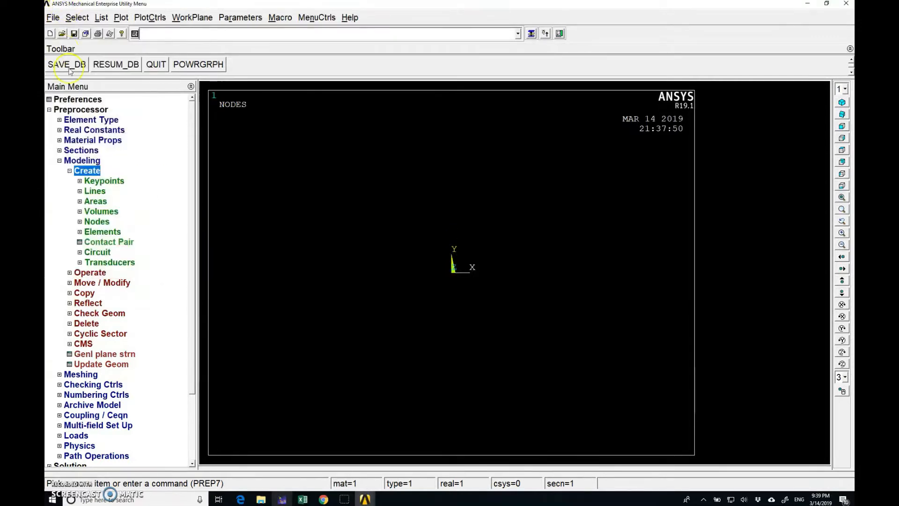
Start a partial cylinder volume with its centre at working plane X 0 and Y 0.
{"action": "left_click", "coordinate": [89, 212]}
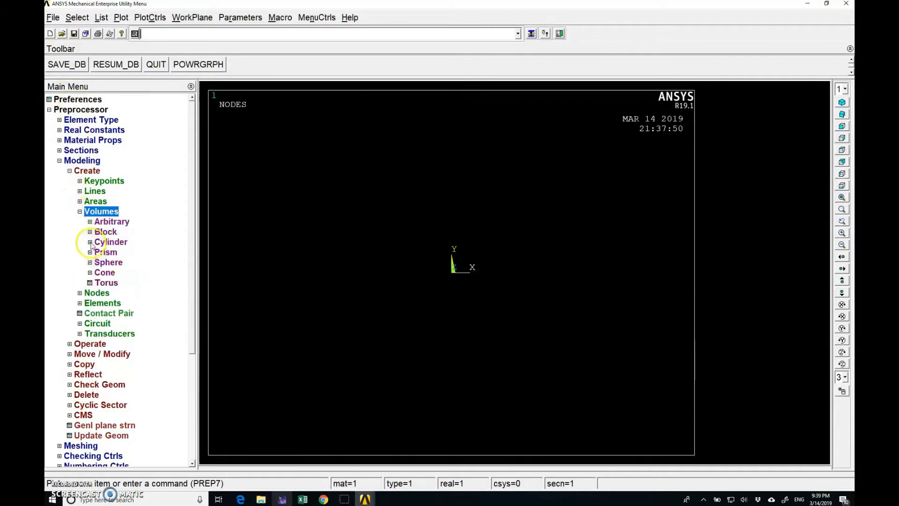
{"action": "left_click", "coordinate": [91, 244]}
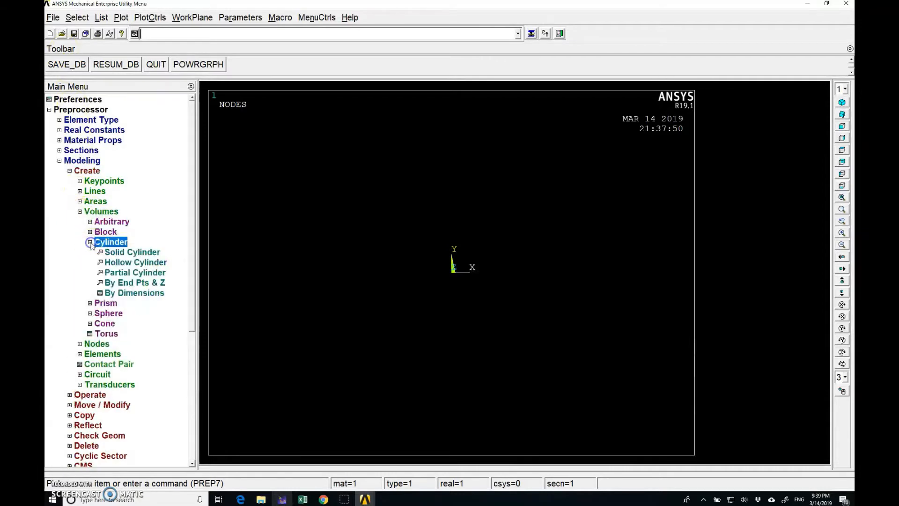
{"action": "left_click", "coordinate": [127, 274]}
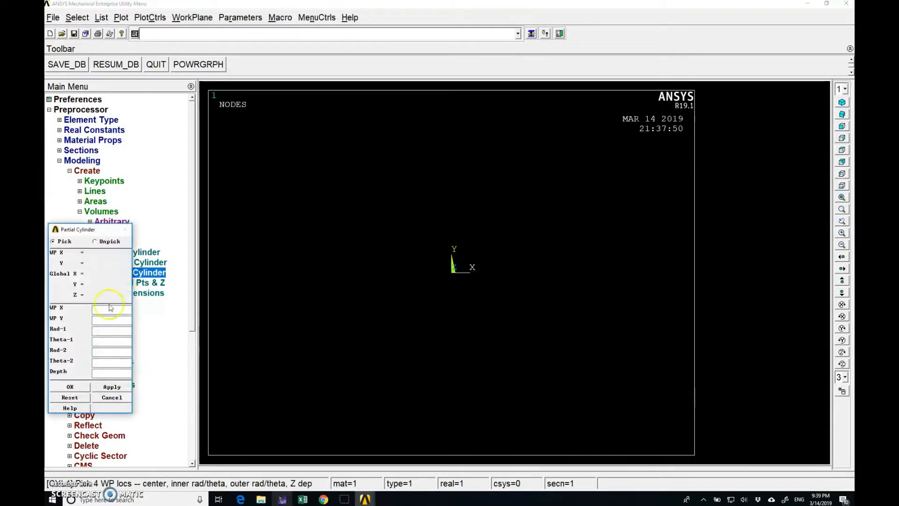
{"action": "left_click", "coordinate": [114, 308]}
{"action": "type", "text": "0"}
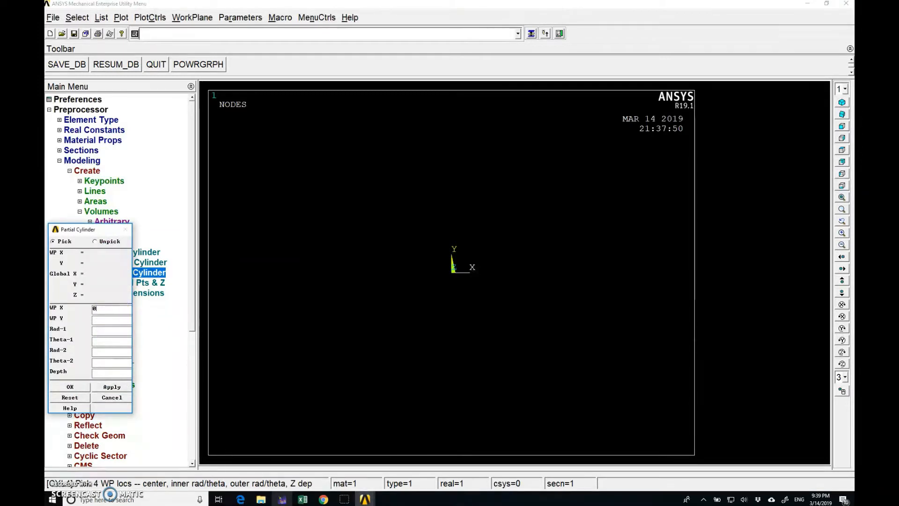
{"action": "key", "text": "Tab"}
{"action": "type", "text": "0"}
{"action": "key", "text": "Tab"}
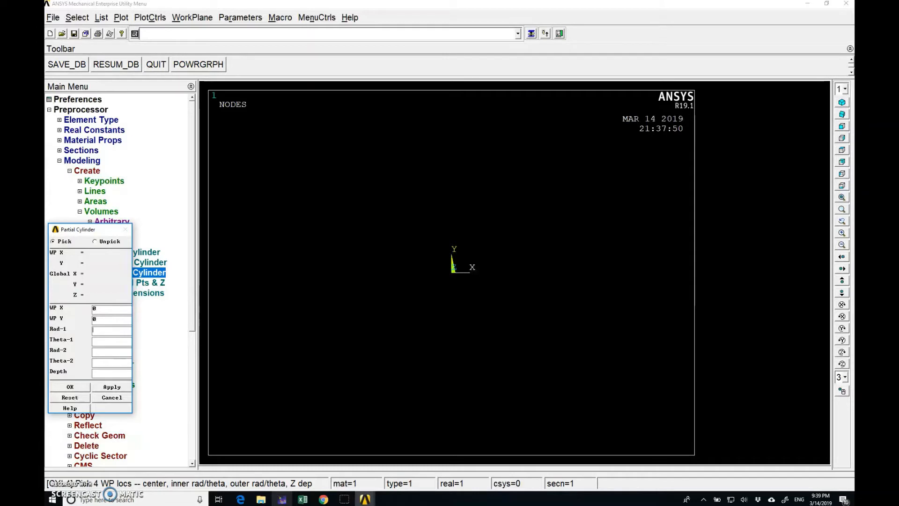
Set Rad-1 to 0.057, Theta-1 to 0, Rad-2 to 0.114 and Theta-2 to 50, and create the pad volume.
{"action": "type", "text": "0.057"}
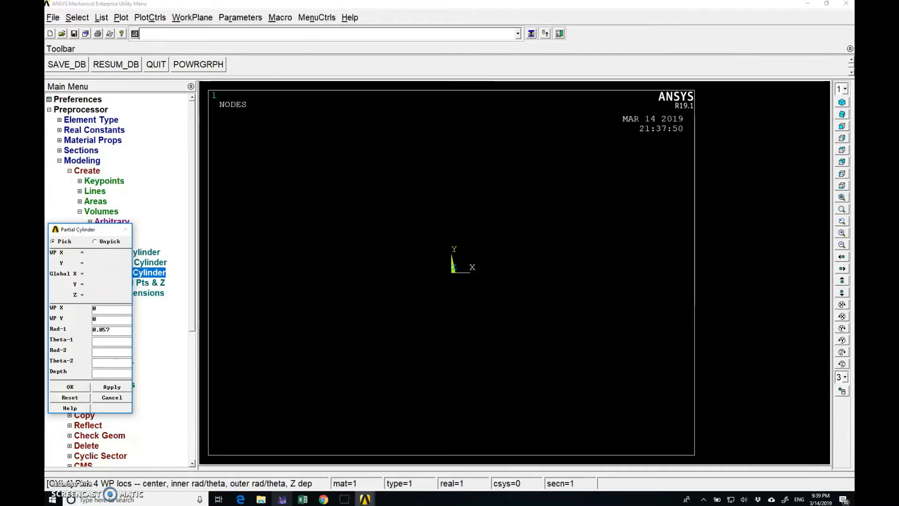
{"action": "key", "text": "Tab"}
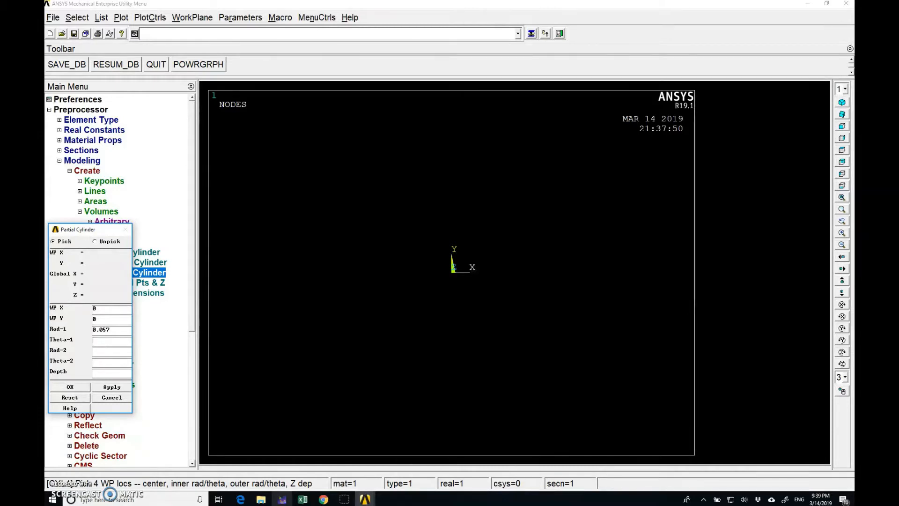
{"action": "type", "text": "0"}
{"action": "key", "text": "Tab"}
{"action": "type", "text": "0."}
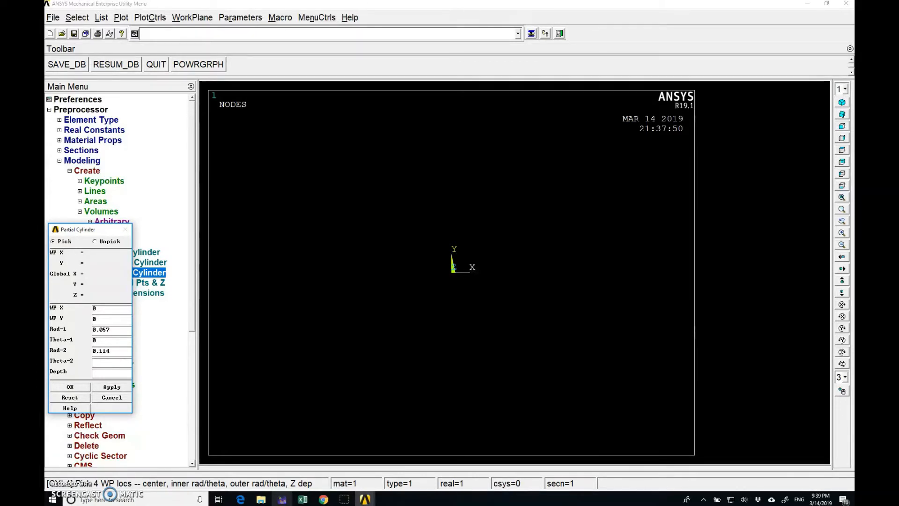
{"action": "key", "text": "Tab"}
{"action": "type", "text": "50"}
{"action": "left_click", "coordinate": [70, 386]}
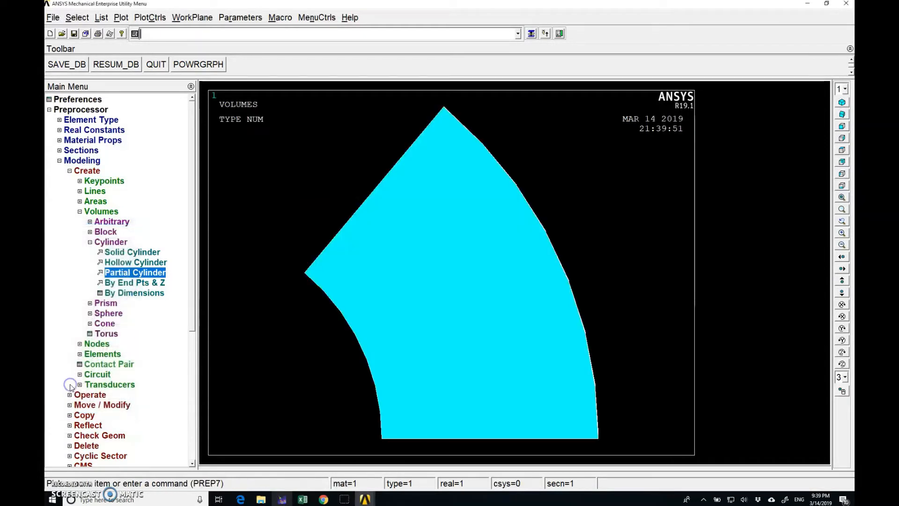
Rotate the pad volume about the Y axis to examine its thickness and view it edge-on.
{"action": "left_click", "coordinate": [842, 342]}
{"action": "left_click", "coordinate": [841, 342]}
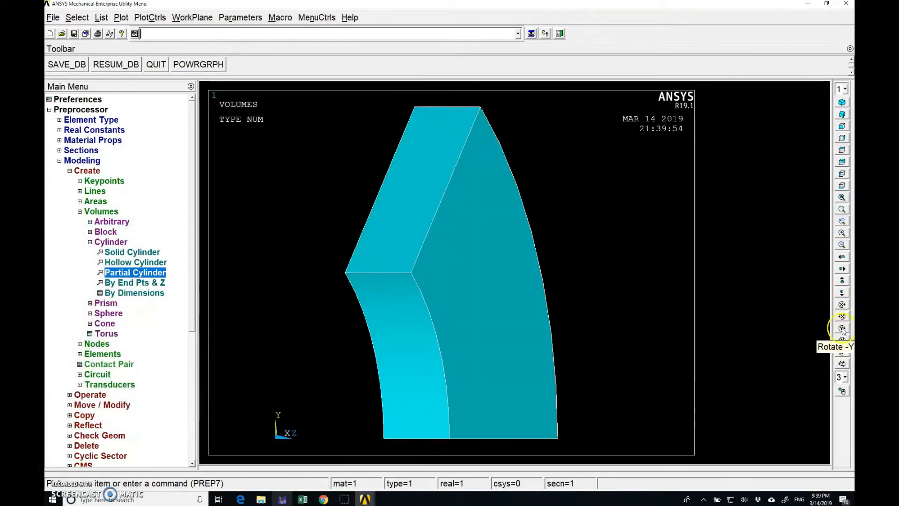
{"action": "left_click", "coordinate": [841, 329]}
{"action": "left_click", "coordinate": [841, 329]}
{"action": "left_click", "coordinate": [842, 329]}
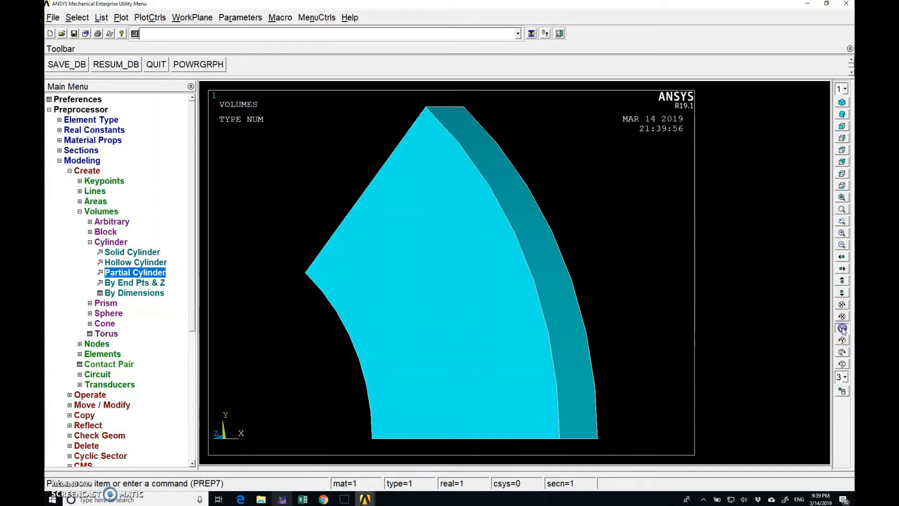
{"action": "left_click", "coordinate": [841, 328]}
{"action": "left_click", "coordinate": [842, 329]}
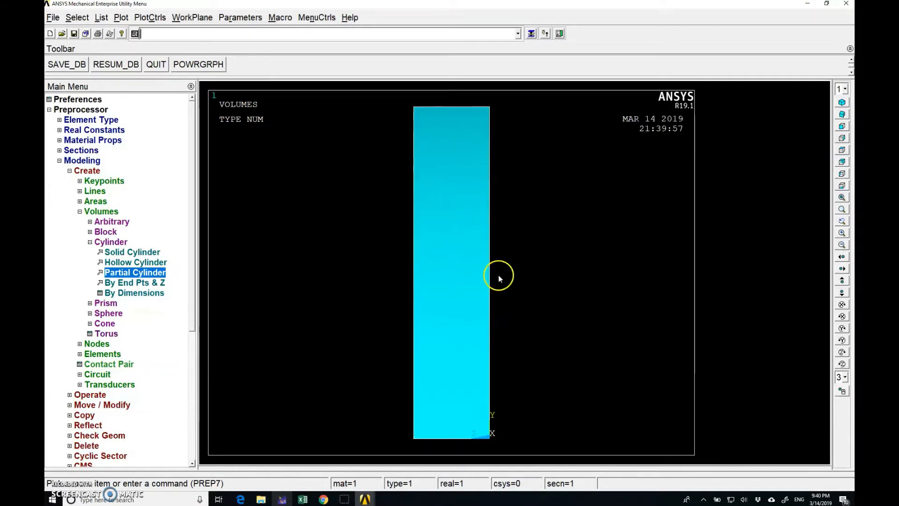
Assign material 1, element type 1 SOLID185 and element coordinate system 0 to the pad volume as mesh attributes.
{"action": "left_click", "coordinate": [70, 170]}
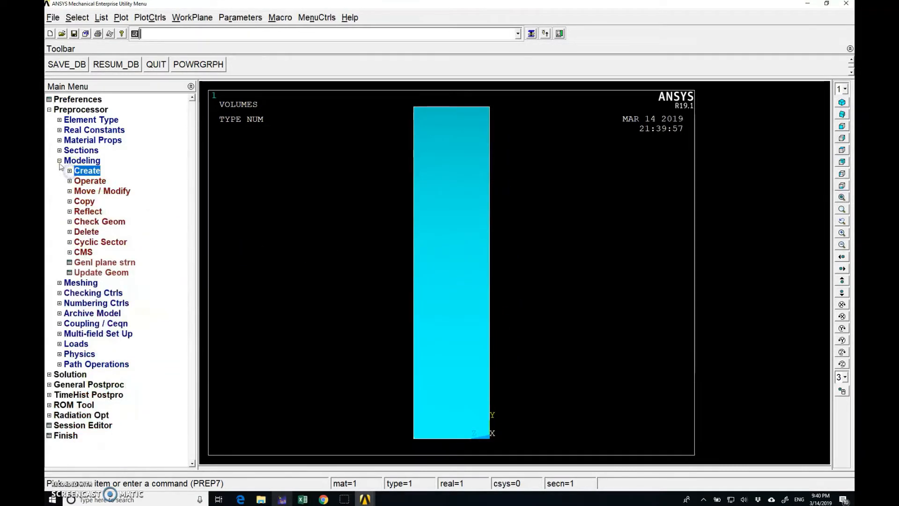
{"action": "left_click", "coordinate": [59, 161]}
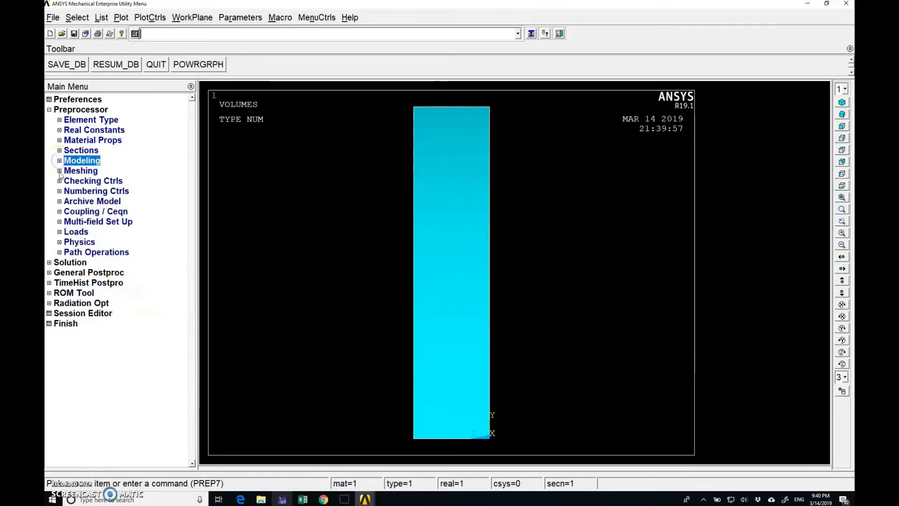
{"action": "left_click", "coordinate": [60, 171]}
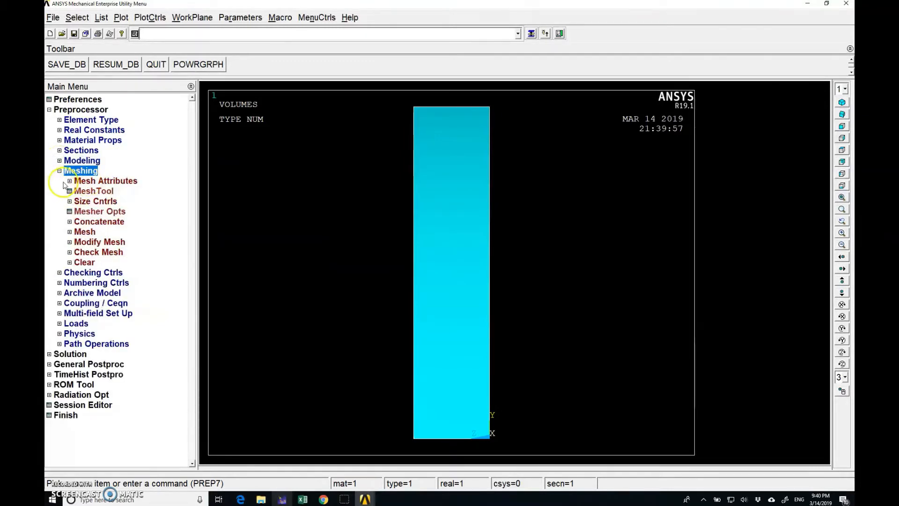
{"action": "left_click", "coordinate": [70, 181]}
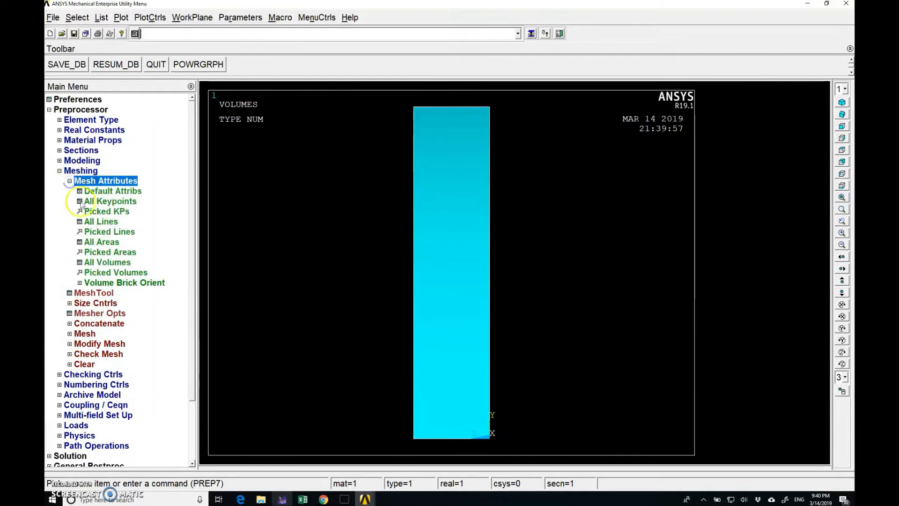
{"action": "left_click", "coordinate": [112, 272]}
{"action": "left_click", "coordinate": [448, 229]}
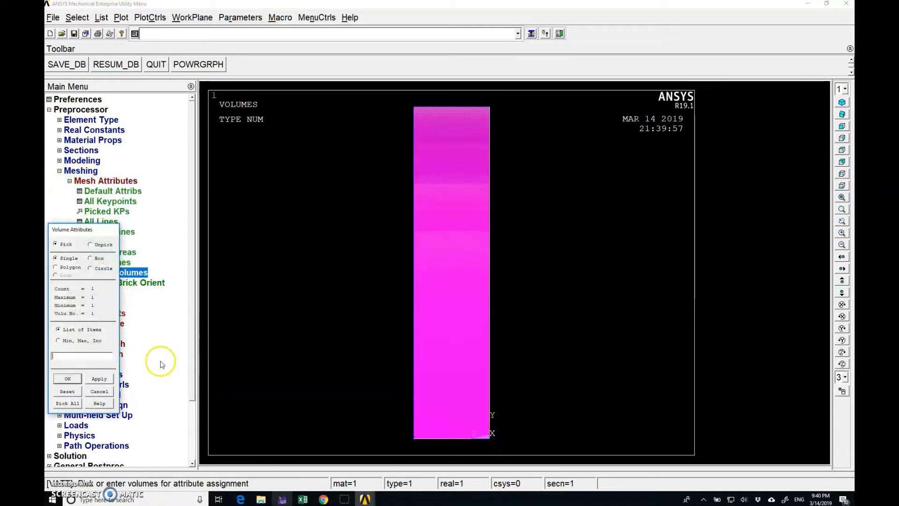
{"action": "left_click", "coordinate": [67, 378]}
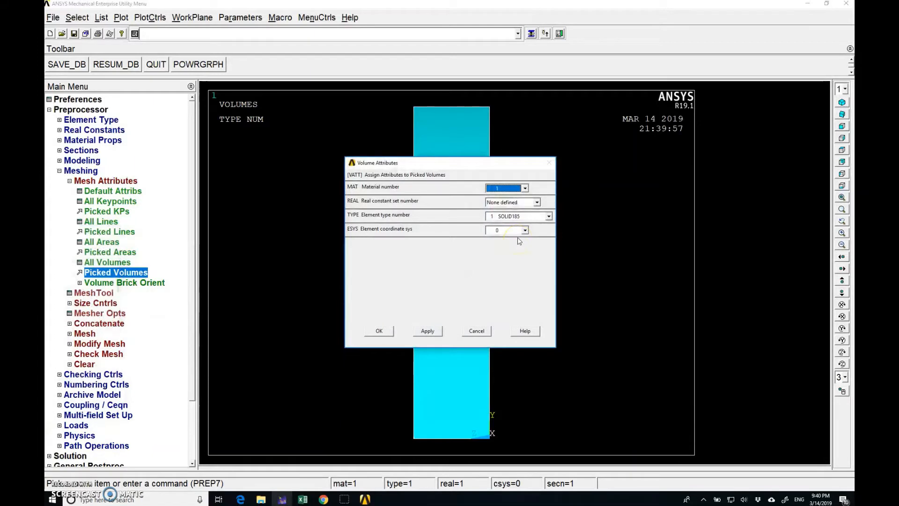
{"action": "left_click", "coordinate": [381, 332]}
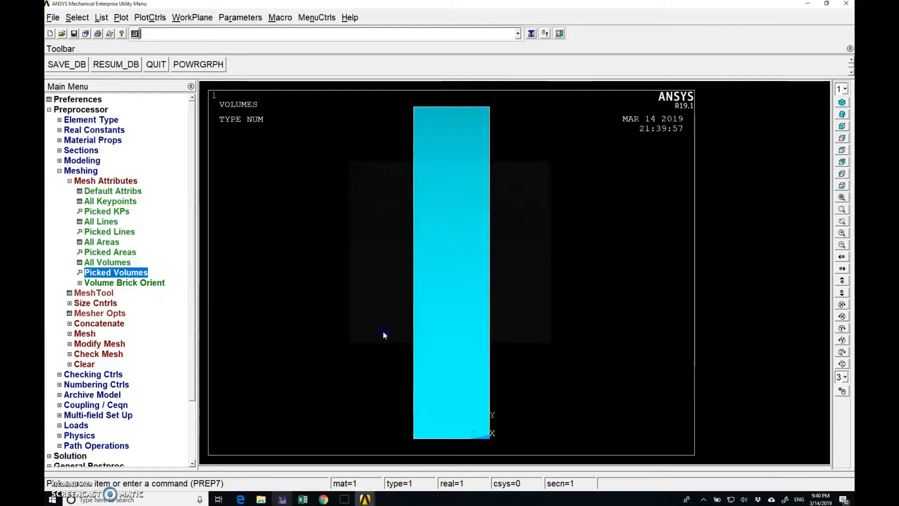
Using the MeshTool line size controls, set 14 element divisions on the two straight radial edges of the pad face.
{"action": "left_click", "coordinate": [92, 294]}
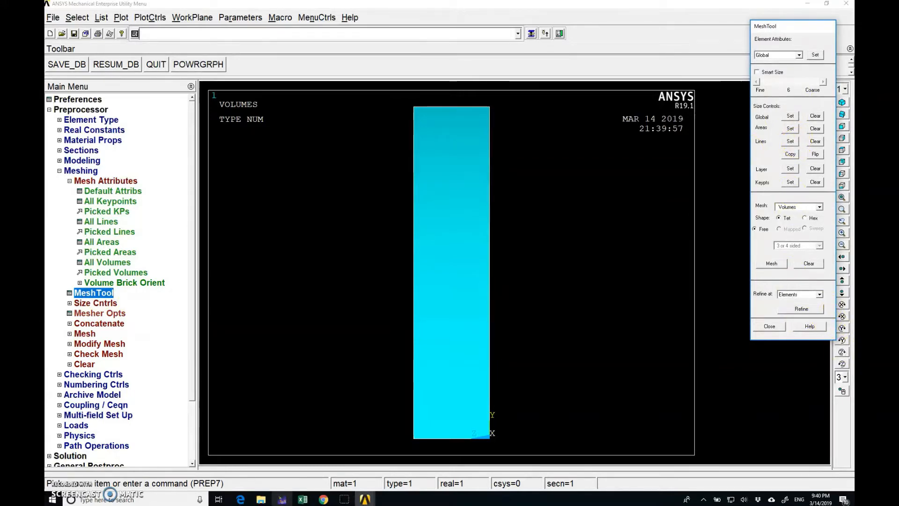
{"action": "left_click", "coordinate": [827, 3]}
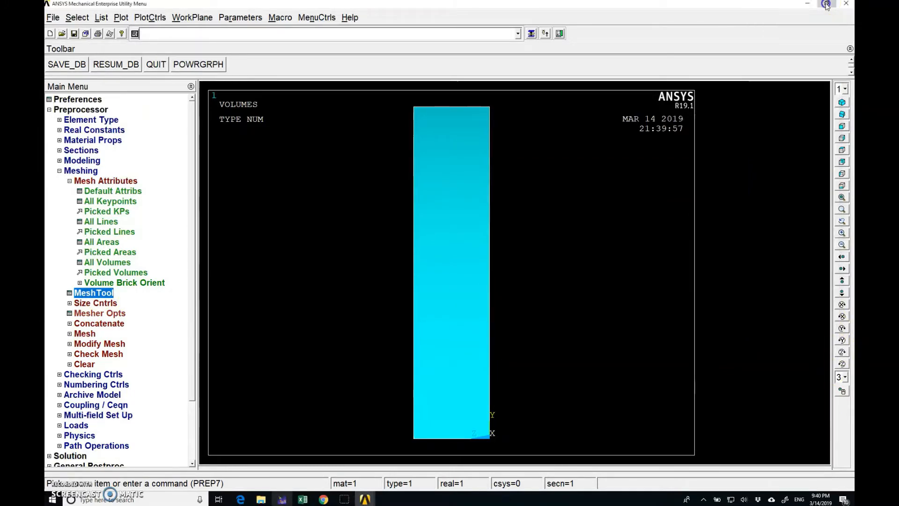
{"action": "left_click", "coordinate": [767, 346]}
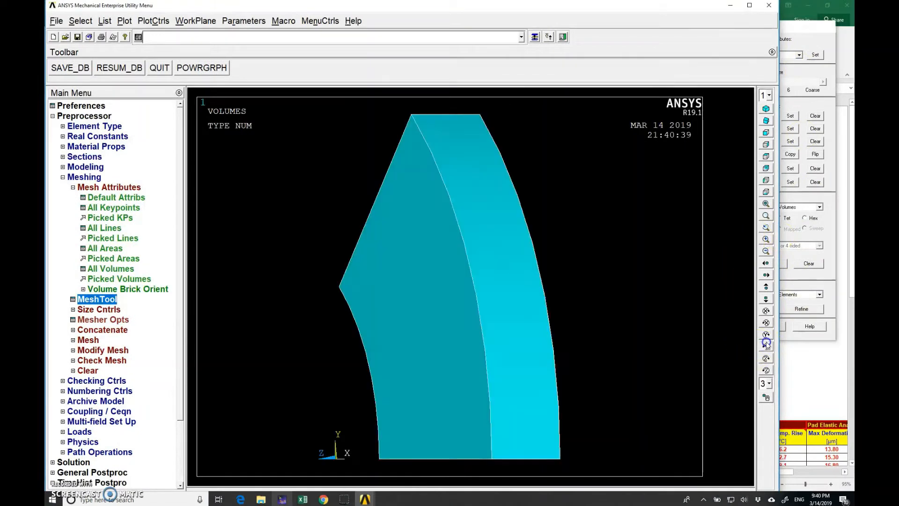
{"action": "left_click", "coordinate": [766, 346]}
{"action": "left_click", "coordinate": [767, 346]}
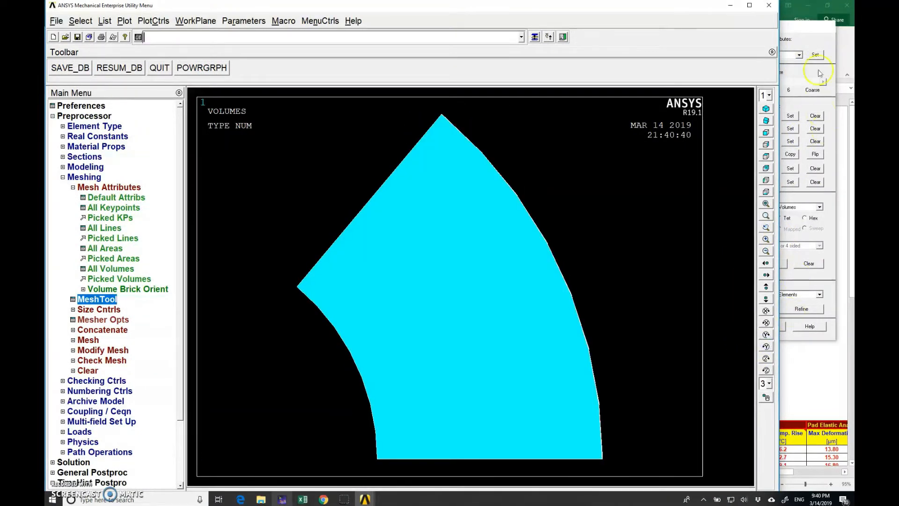
{"action": "left_click", "coordinate": [810, 27]}
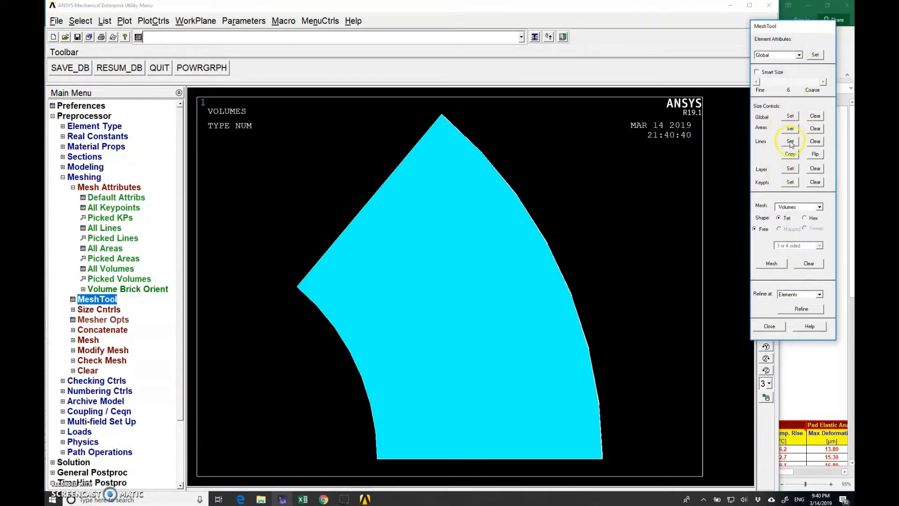
{"action": "left_click", "coordinate": [791, 141]}
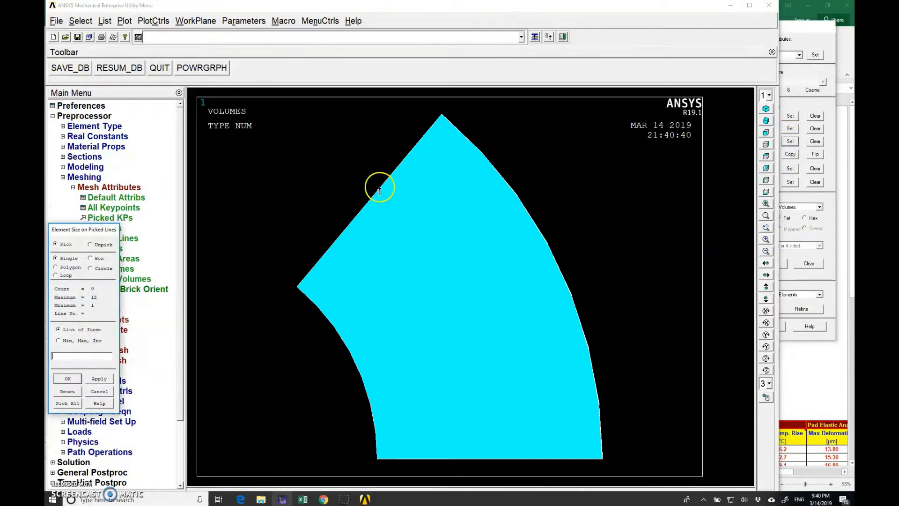
{"action": "left_click", "coordinate": [379, 188]}
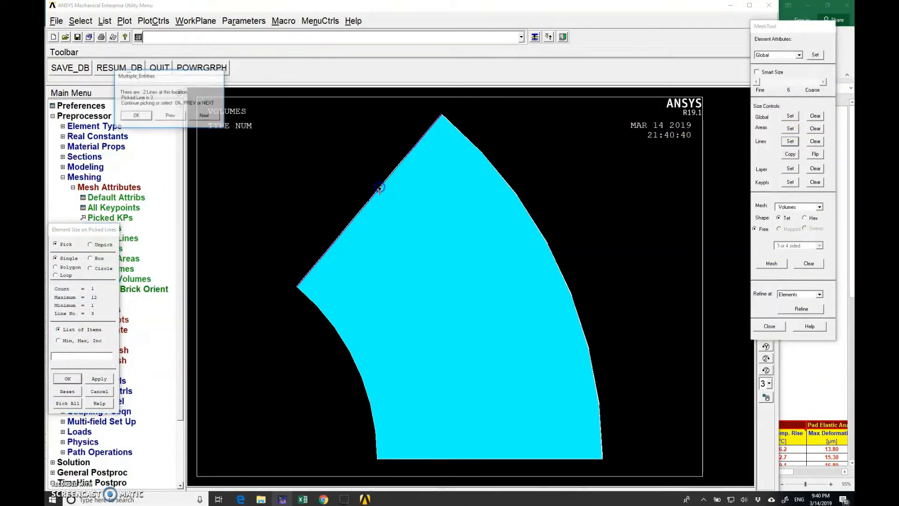
{"action": "left_click", "coordinate": [488, 459]}
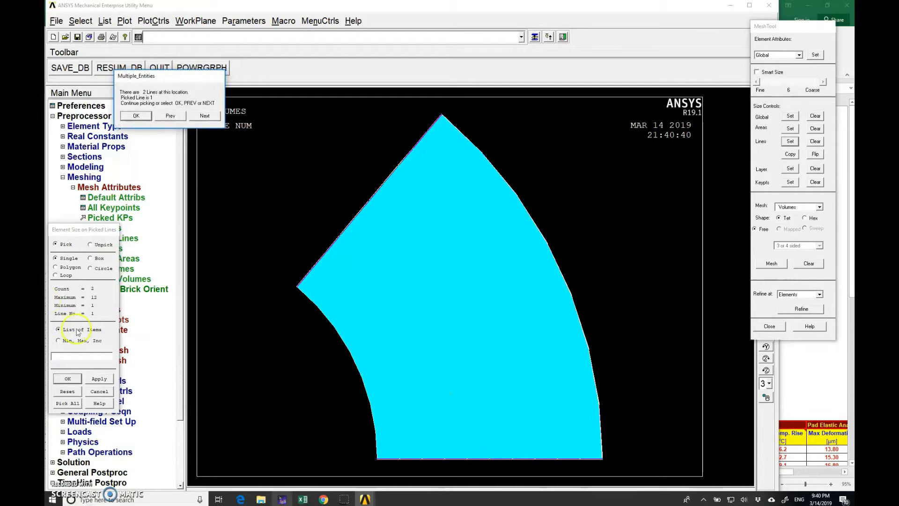
{"action": "left_click", "coordinate": [67, 379]}
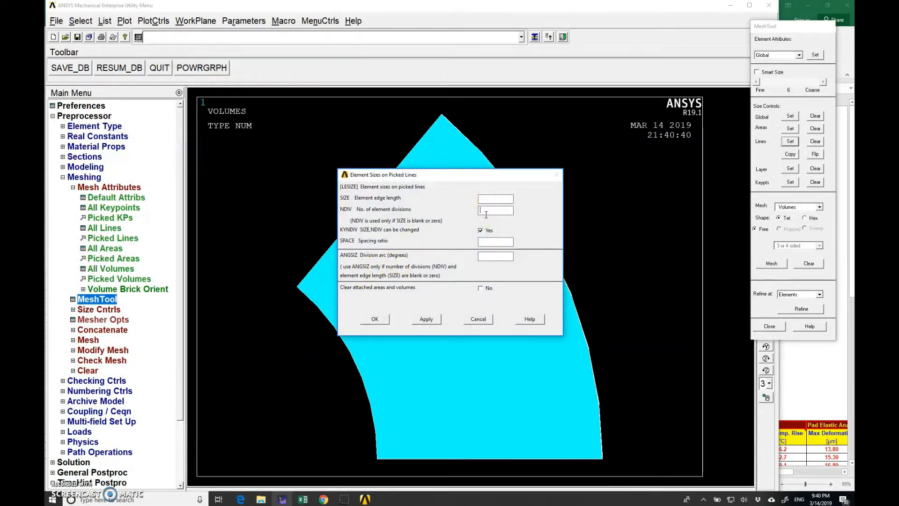
{"action": "left_click", "coordinate": [486, 212]}
{"action": "type", "text": "14"}
{"action": "left_click", "coordinate": [376, 321]}
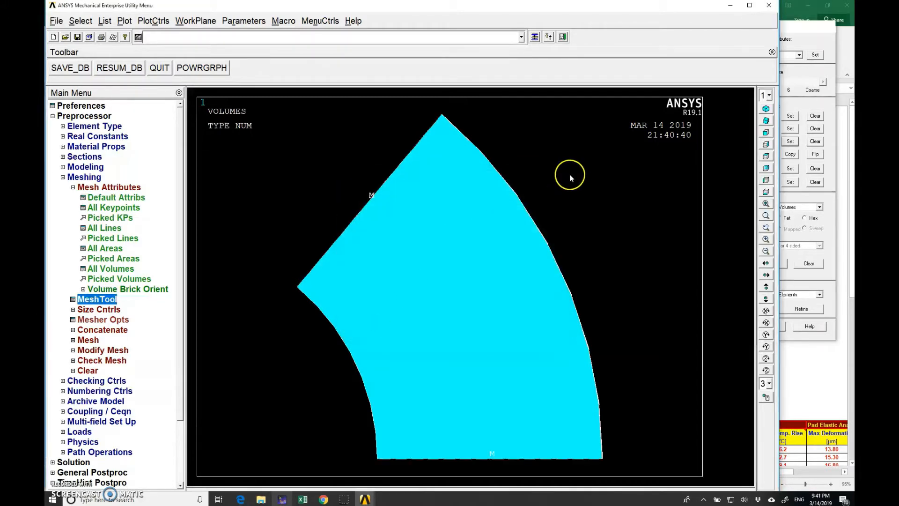
Set 19 element divisions on the inner and outer curved edges of the pad face.
{"action": "left_click", "coordinate": [790, 142]}
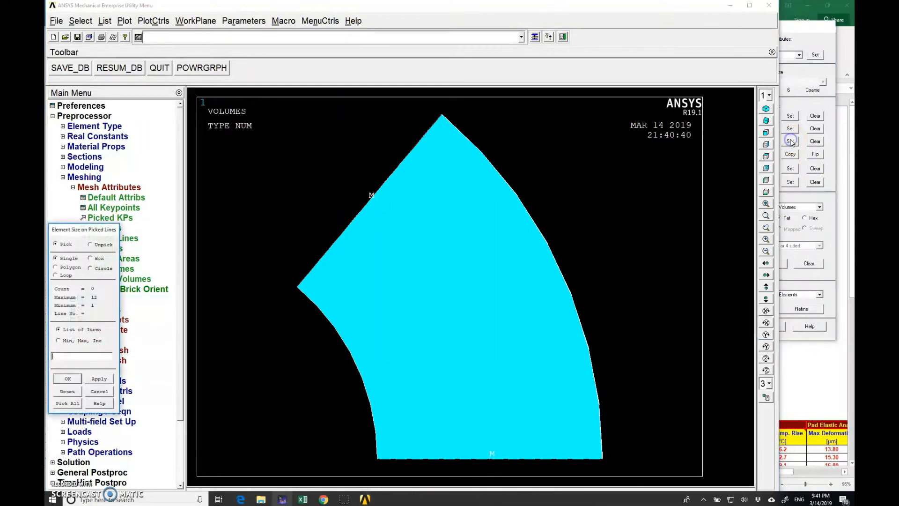
{"action": "left_click", "coordinate": [516, 199]}
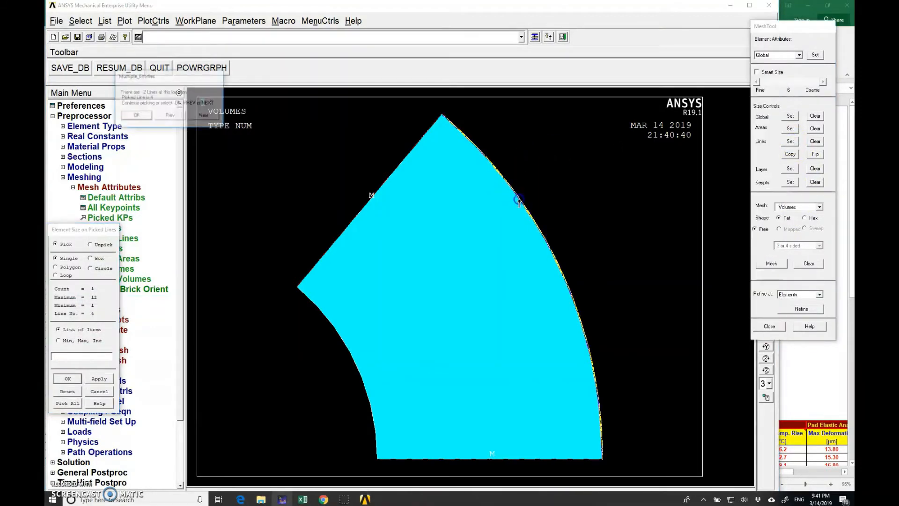
{"action": "left_click", "coordinate": [361, 378]}
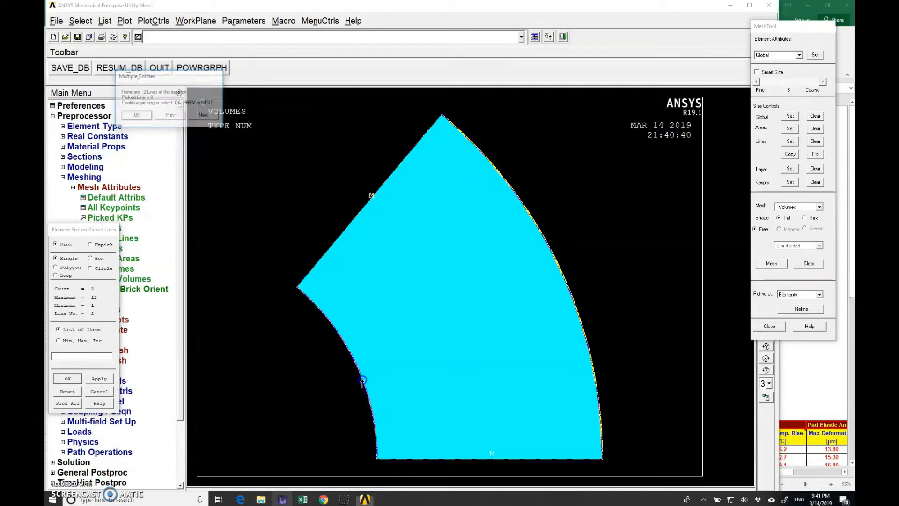
{"action": "left_click", "coordinate": [66, 378]}
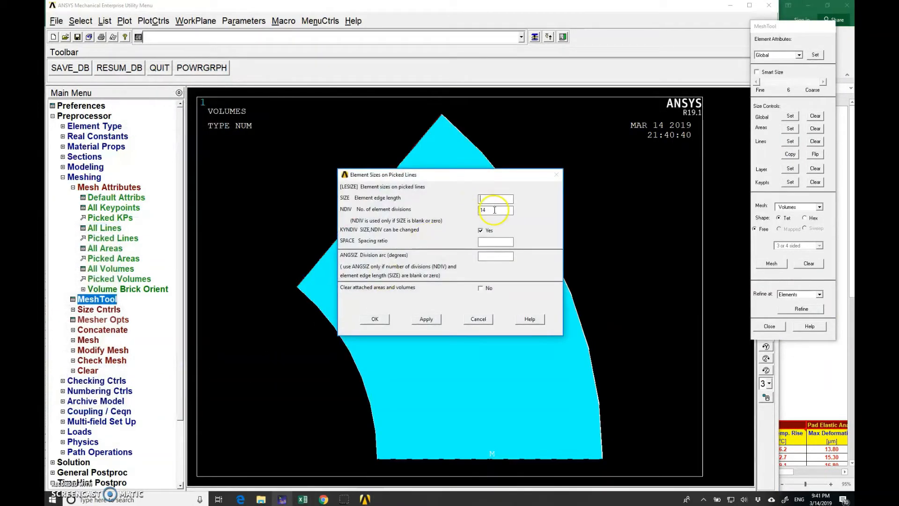
{"action": "double_click", "coordinate": [481, 211]}
{"action": "left_click", "coordinate": [375, 320]}
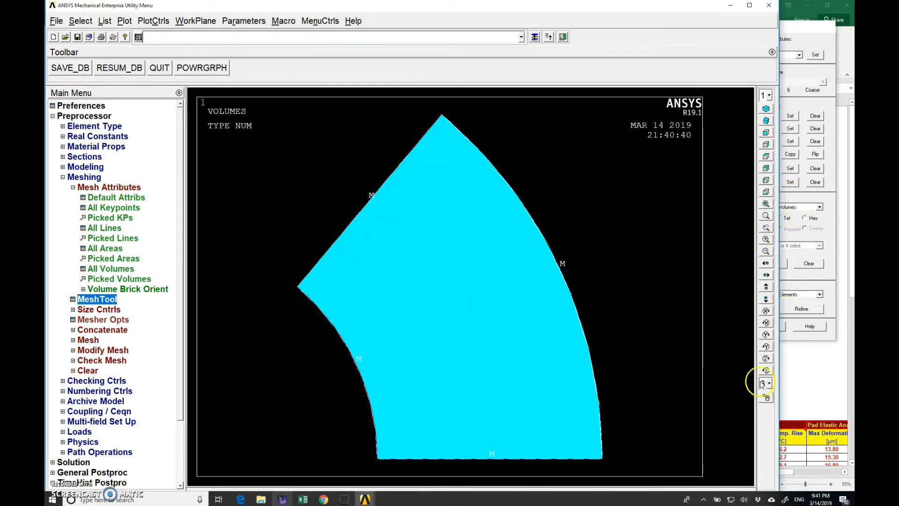
Set 5 element divisions on one edge running through the pad's thickness.
{"action": "left_click", "coordinate": [767, 347]}
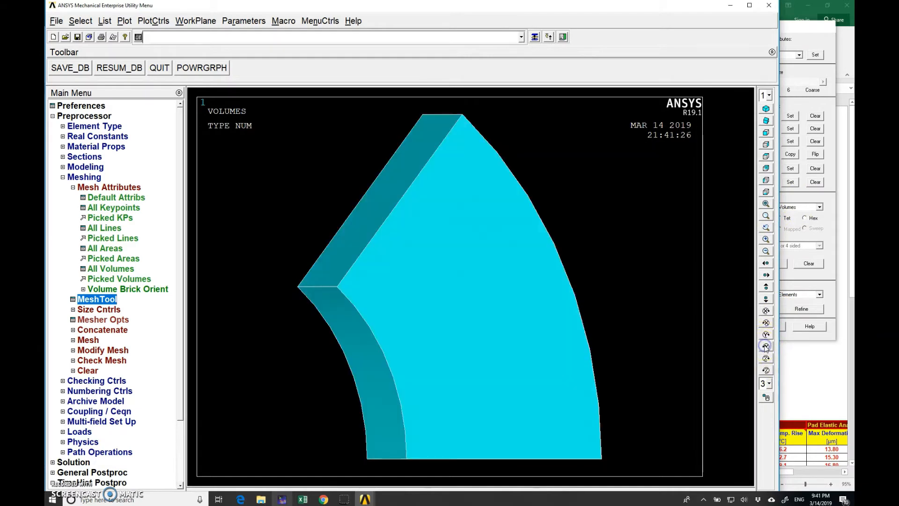
{"action": "left_click", "coordinate": [768, 335]}
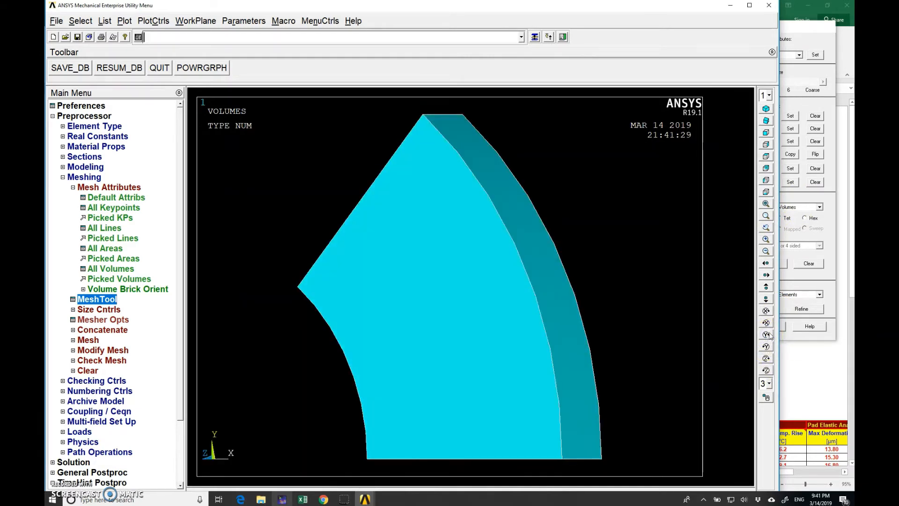
{"action": "left_click", "coordinate": [791, 141]}
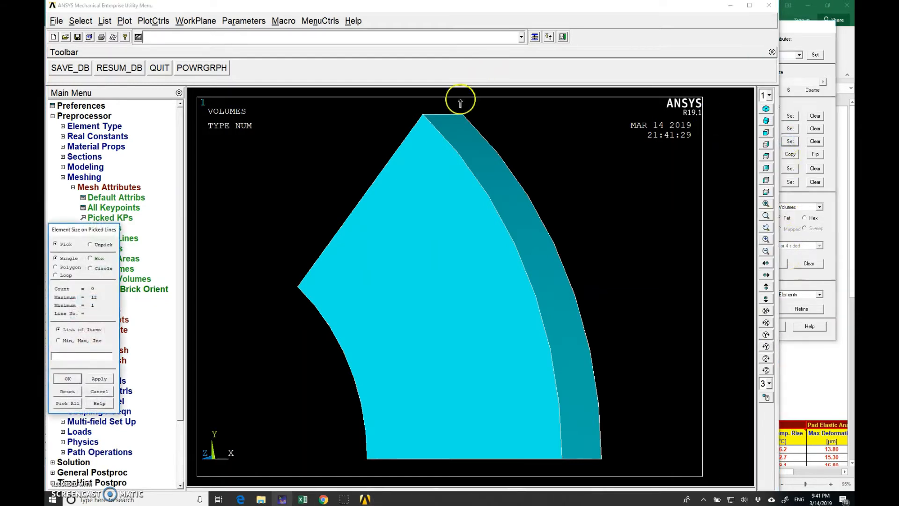
{"action": "left_click", "coordinate": [446, 115]}
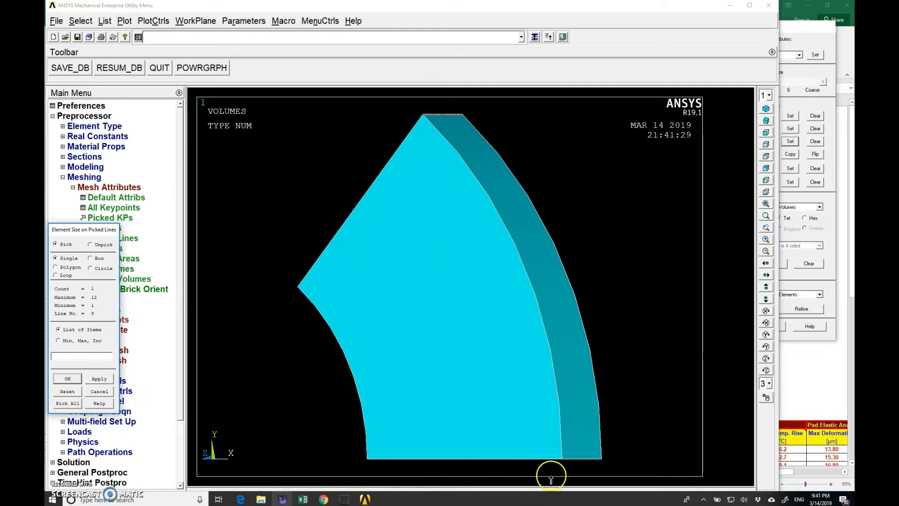
{"action": "left_click", "coordinate": [68, 379]}
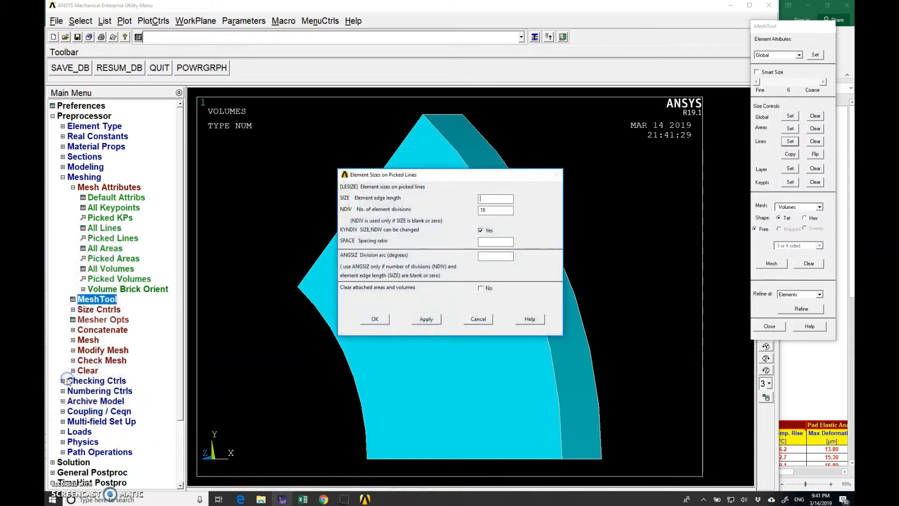
{"action": "double_click", "coordinate": [496, 209]}
{"action": "type", "text": "5"}
{"action": "left_click", "coordinate": [377, 319]}
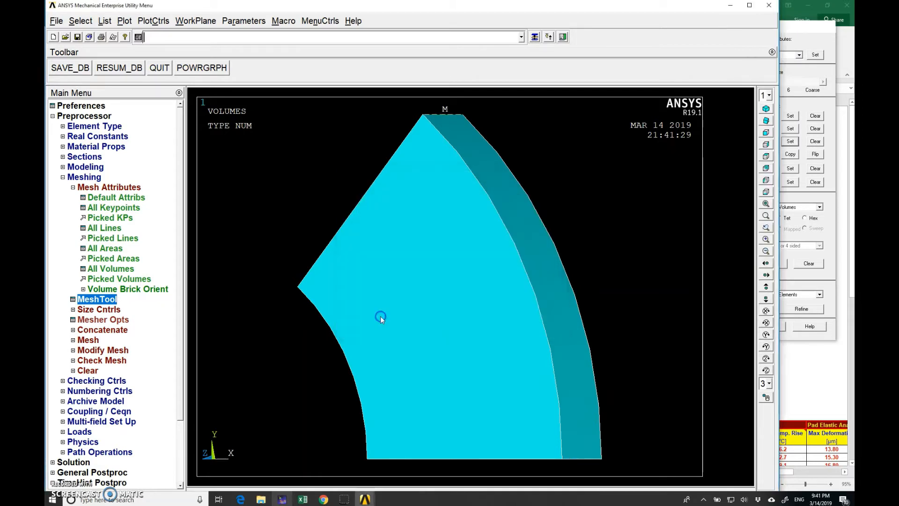
Mesh the pad volume with mapped hexahedral elements and finish the preprocessing stage.
{"action": "left_click", "coordinate": [805, 26]}
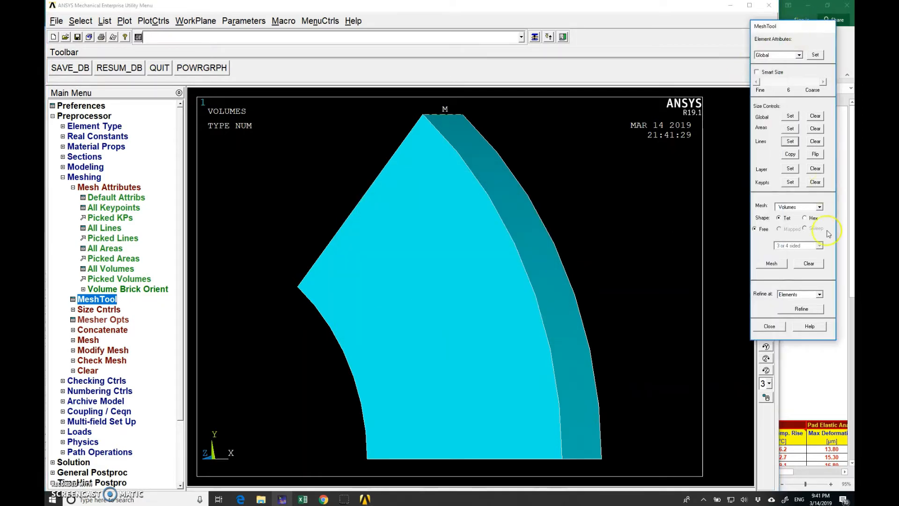
{"action": "left_click", "coordinate": [806, 219]}
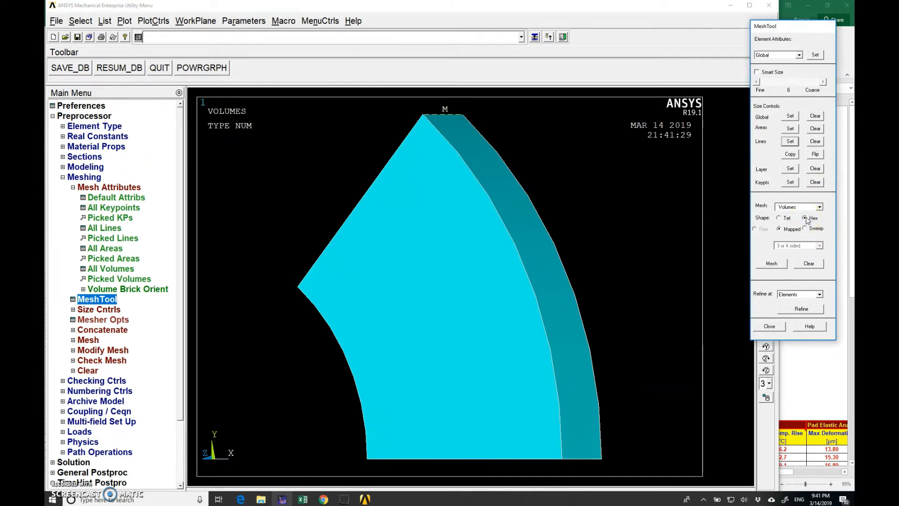
{"action": "left_click", "coordinate": [769, 265]}
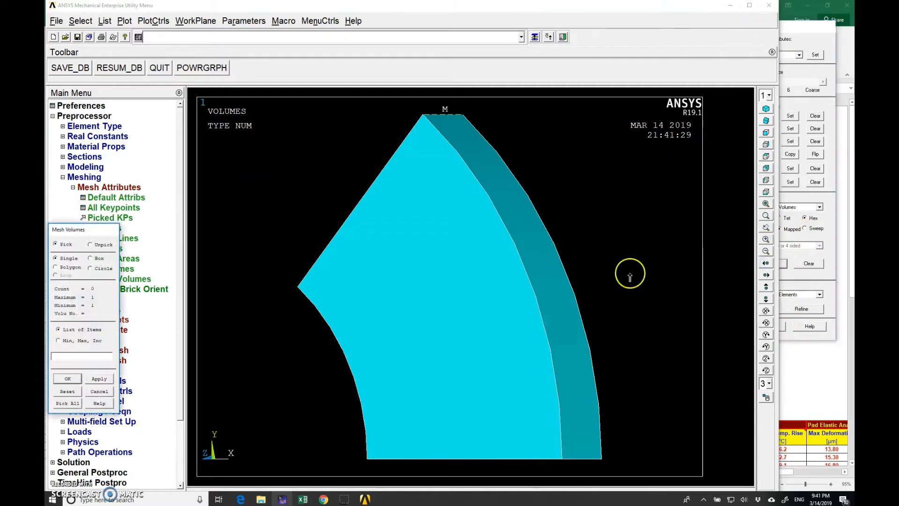
{"action": "left_click", "coordinate": [451, 252]}
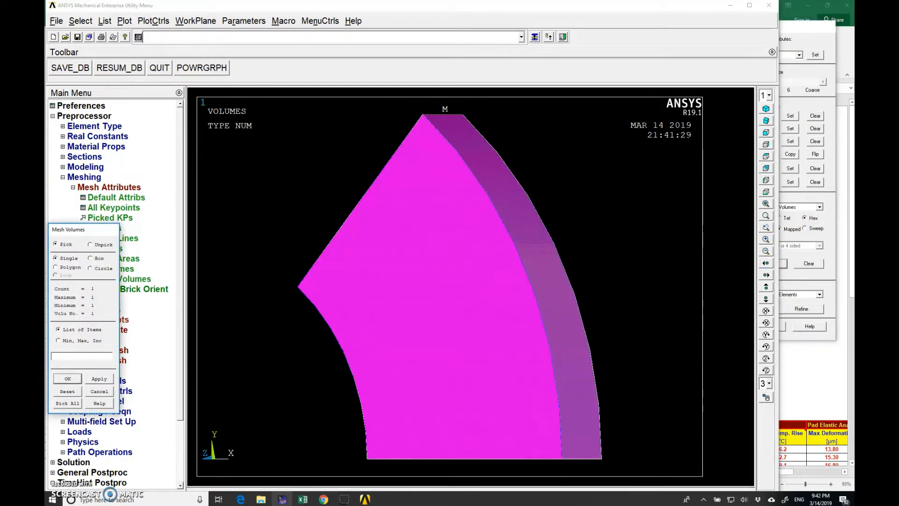
{"action": "left_click", "coordinate": [67, 379]}
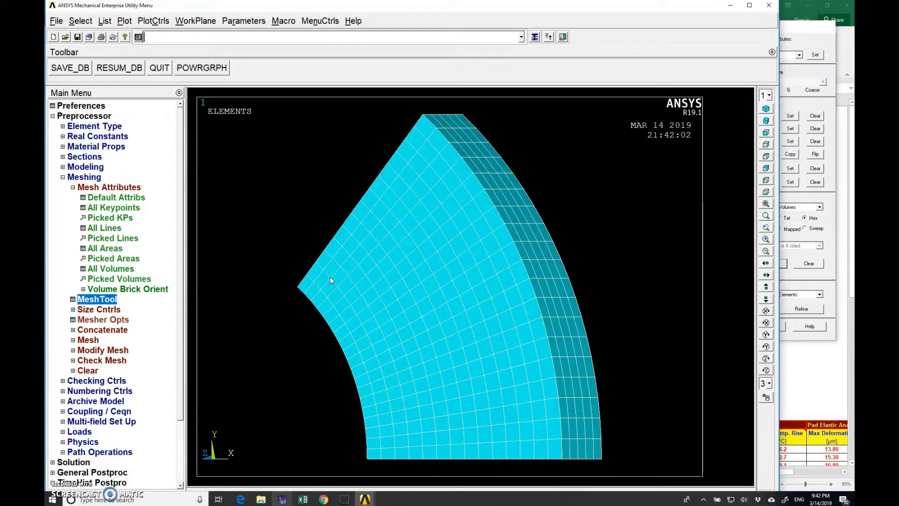
{"action": "left_click", "coordinate": [73, 189]}
{"action": "left_click", "coordinate": [73, 187]}
{"action": "left_click", "coordinate": [63, 177]}
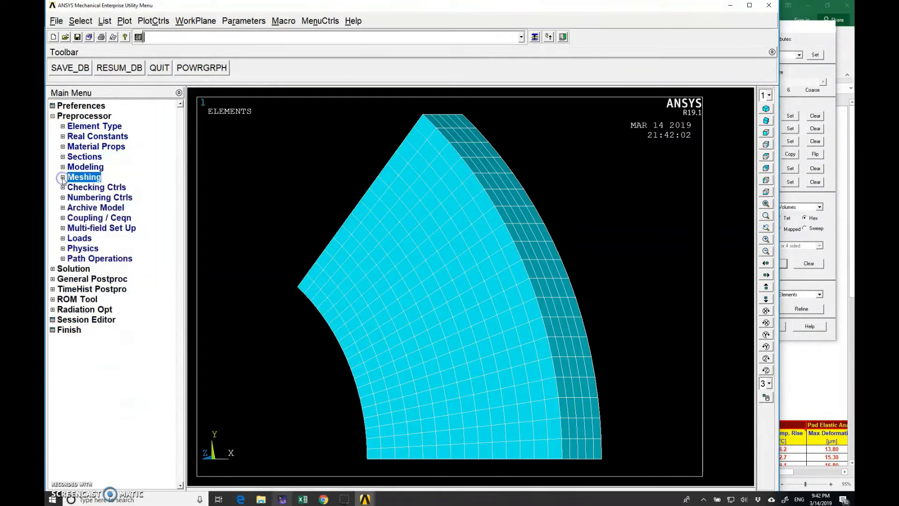
{"action": "left_click", "coordinate": [53, 116]}
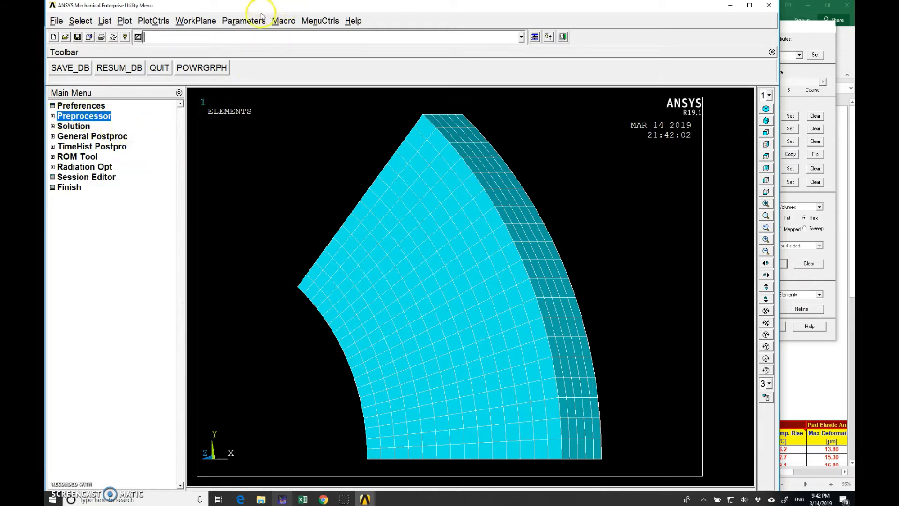
Change the active coordinate system to Global Cylindrical and align the working plane with the active coordinate system.
{"action": "left_click", "coordinate": [206, 23]}
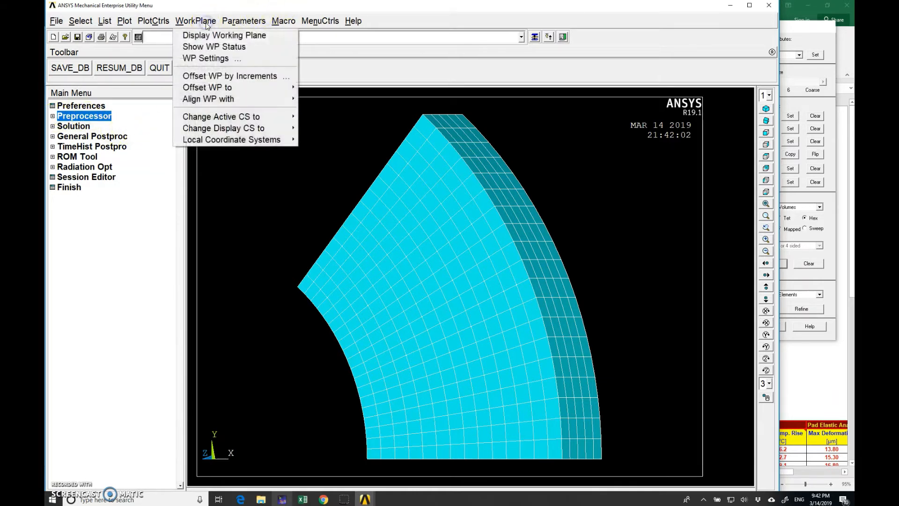
{"action": "left_click", "coordinate": [214, 117]}
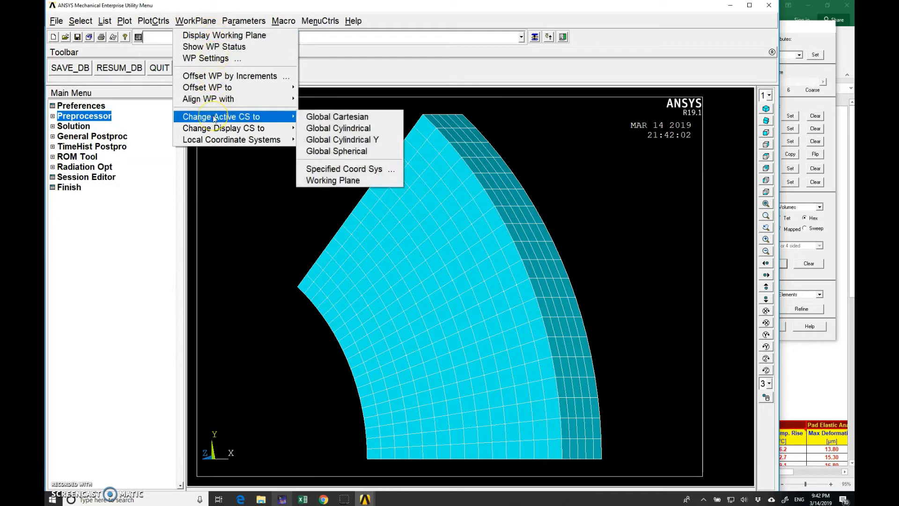
{"action": "left_click", "coordinate": [353, 133]}
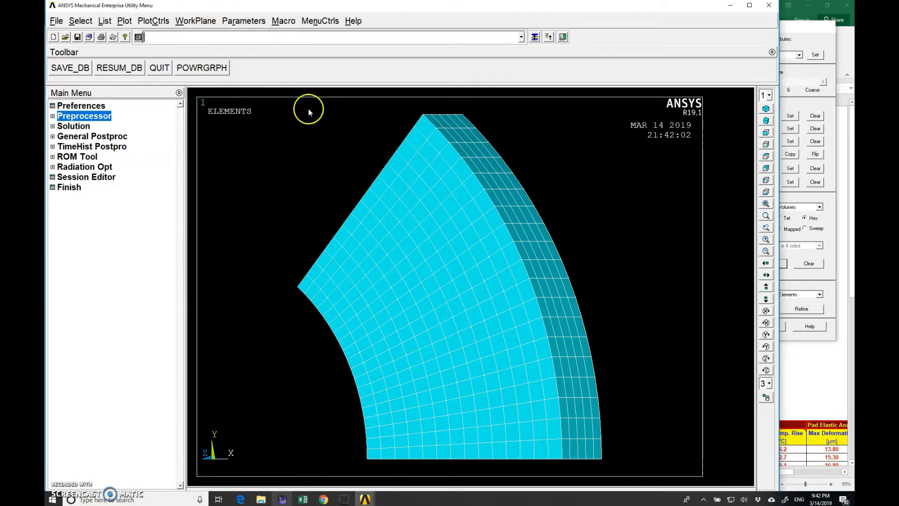
{"action": "left_click", "coordinate": [195, 21]}
{"action": "mouse_move", "coordinate": [215, 101]}
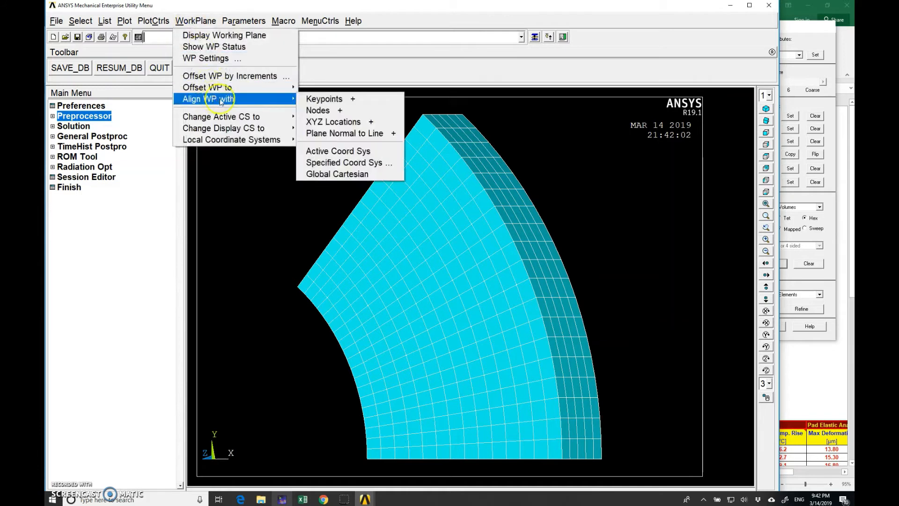
{"action": "left_click", "coordinate": [343, 154]}
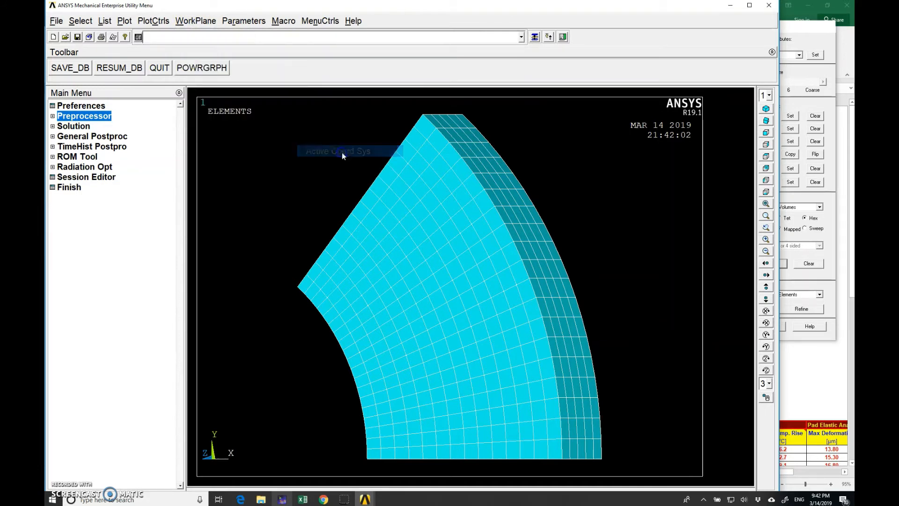
Rotate the nodal coordinate systems of all nodes in the pad mesh into the active coordinate system.
{"action": "left_click", "coordinate": [52, 116]}
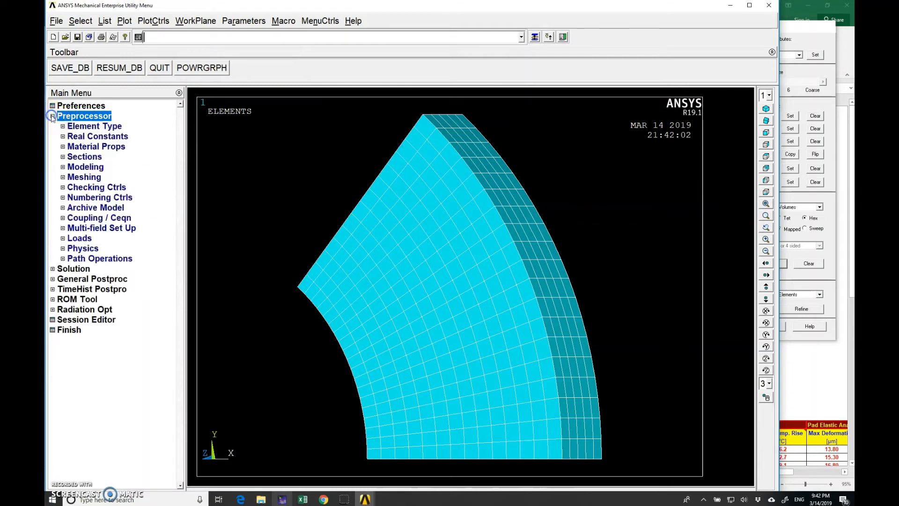
{"action": "left_click", "coordinate": [63, 167]}
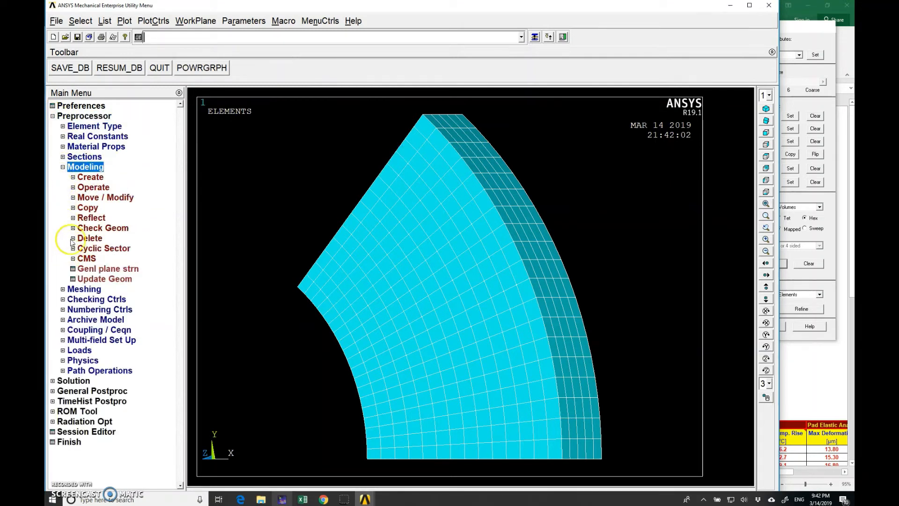
{"action": "left_click", "coordinate": [73, 177]}
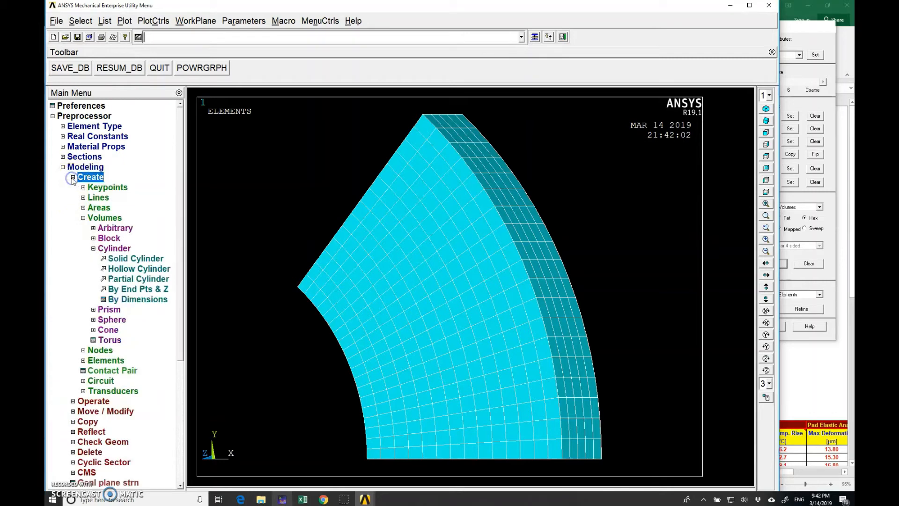
{"action": "left_click", "coordinate": [83, 218]}
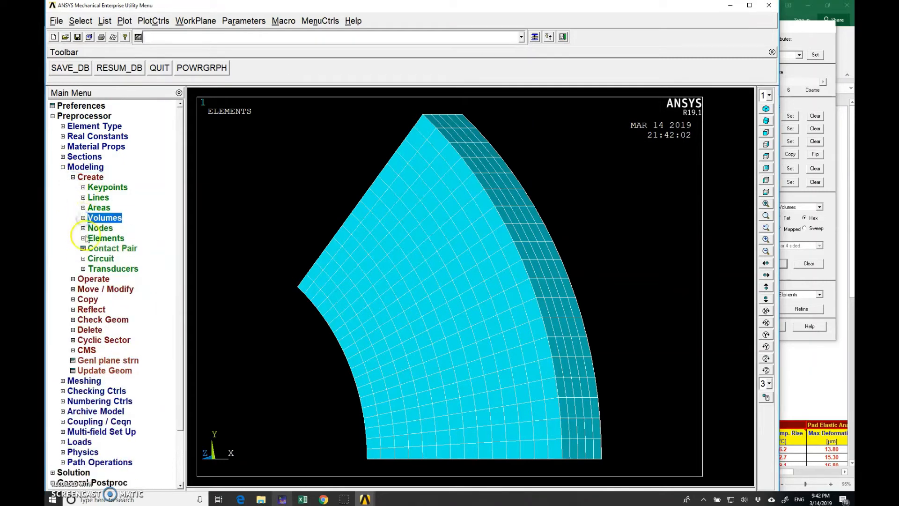
{"action": "left_click", "coordinate": [83, 228]}
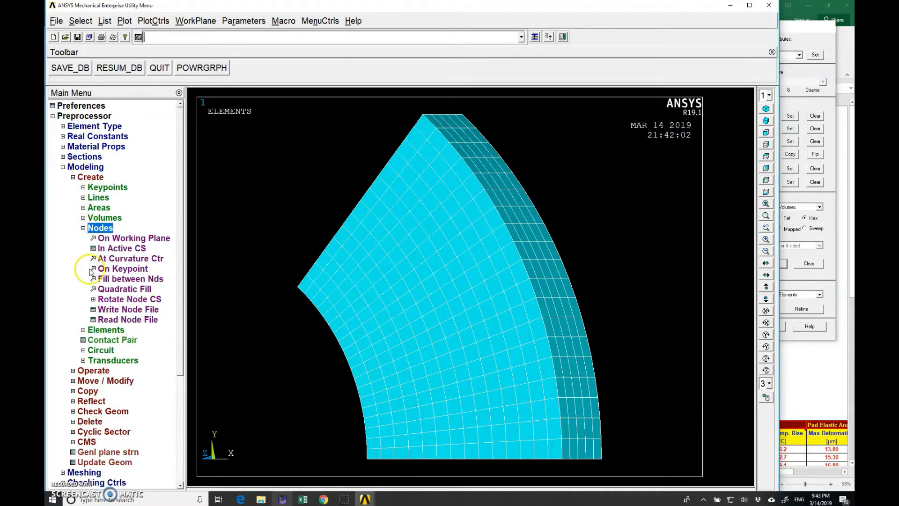
{"action": "left_click", "coordinate": [94, 300]}
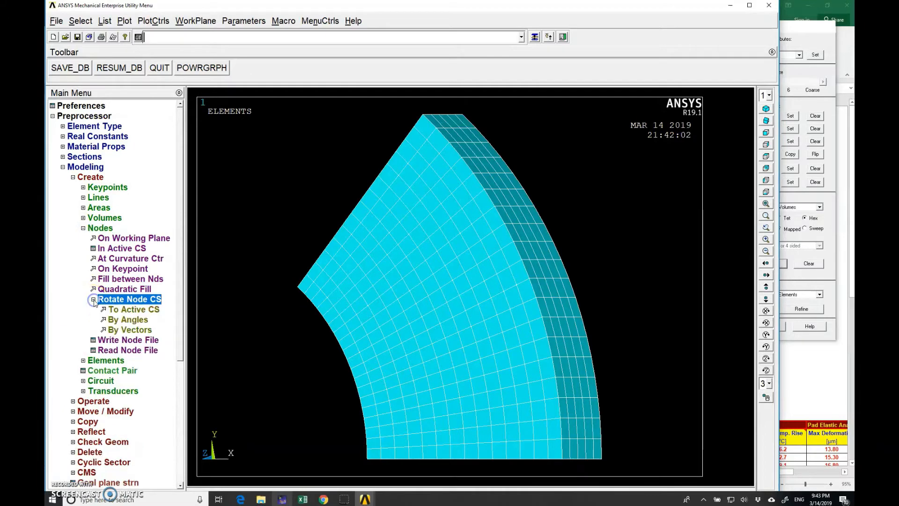
{"action": "left_click", "coordinate": [130, 311]}
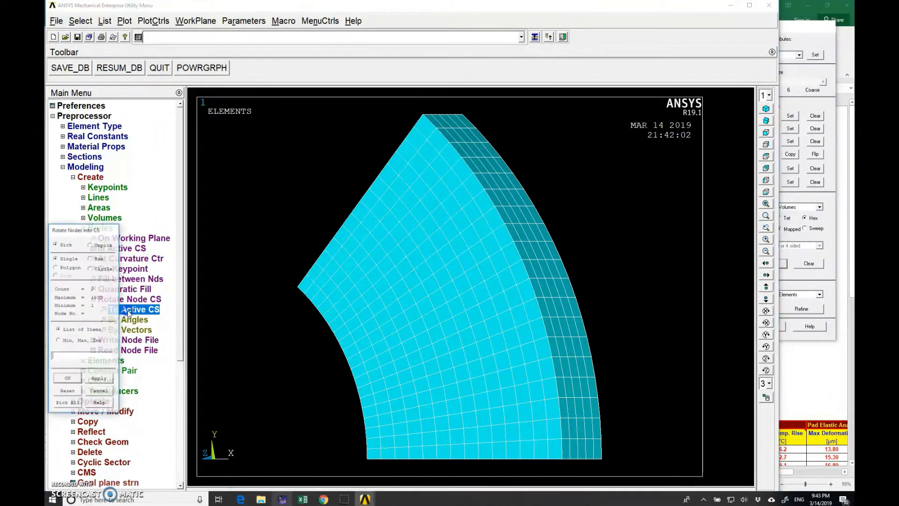
{"action": "left_click", "coordinate": [67, 404]}
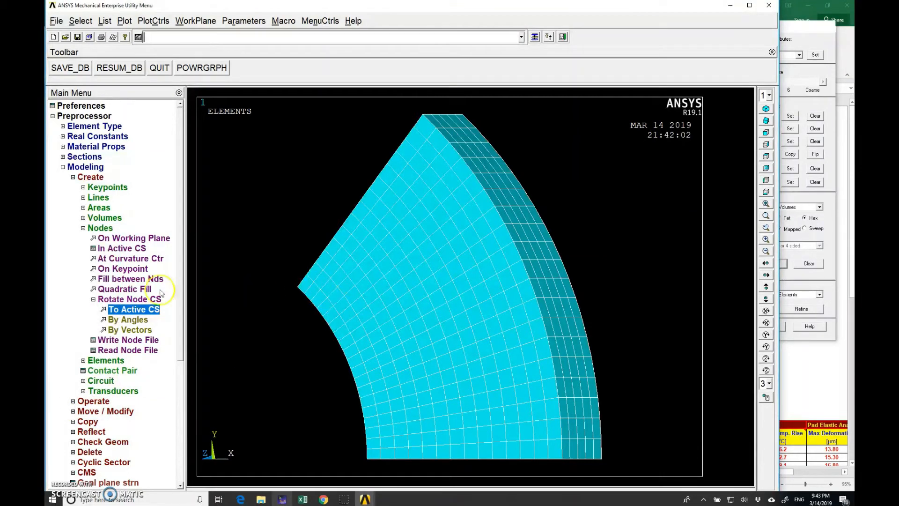
{"action": "left_click", "coordinate": [93, 300]}
{"action": "left_click", "coordinate": [73, 177]}
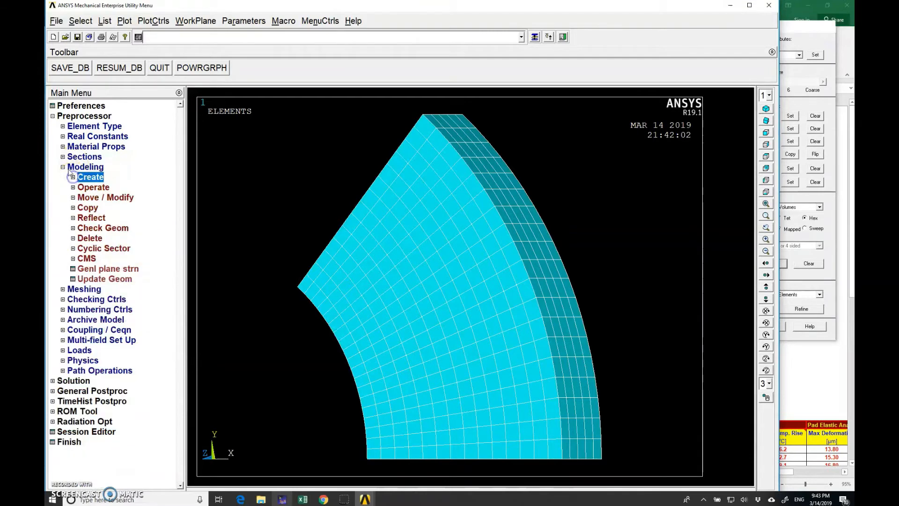
{"action": "left_click", "coordinate": [62, 167]}
{"action": "left_click", "coordinate": [53, 116]}
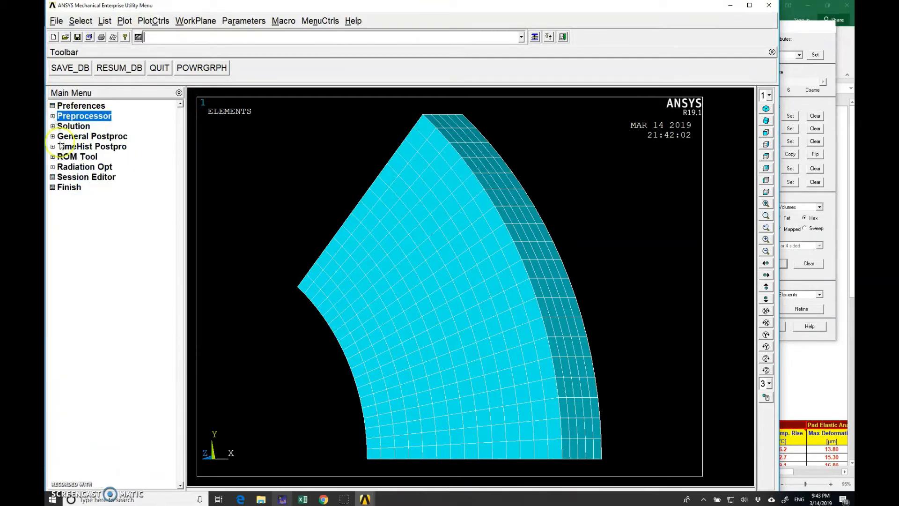
Set the new analysis type to Substructuring/CMS for the solution.
{"action": "left_click", "coordinate": [53, 127]}
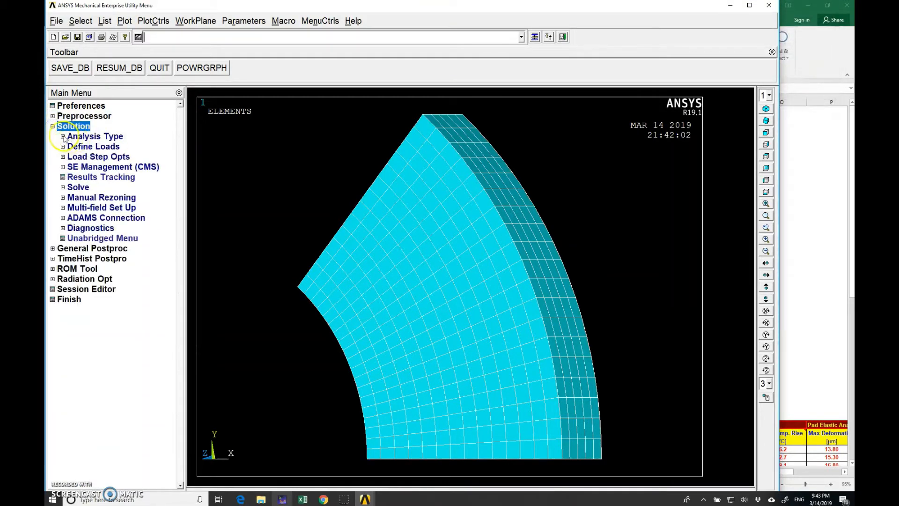
{"action": "left_click", "coordinate": [63, 136]}
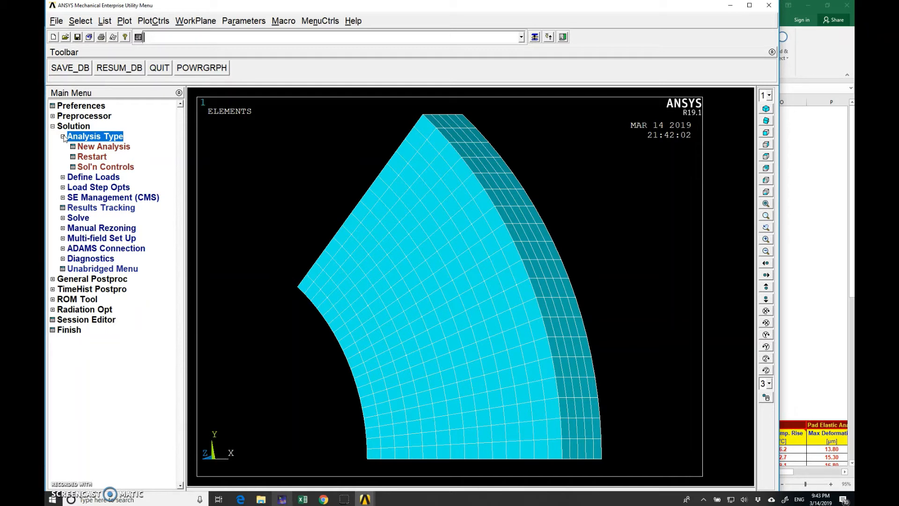
{"action": "left_click", "coordinate": [98, 147]}
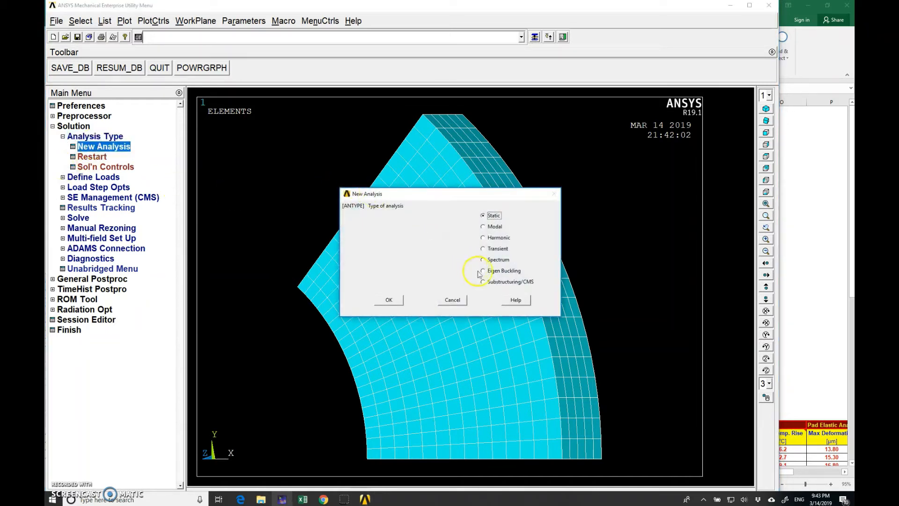
{"action": "left_click", "coordinate": [503, 283]}
{"action": "left_click", "coordinate": [392, 300]}
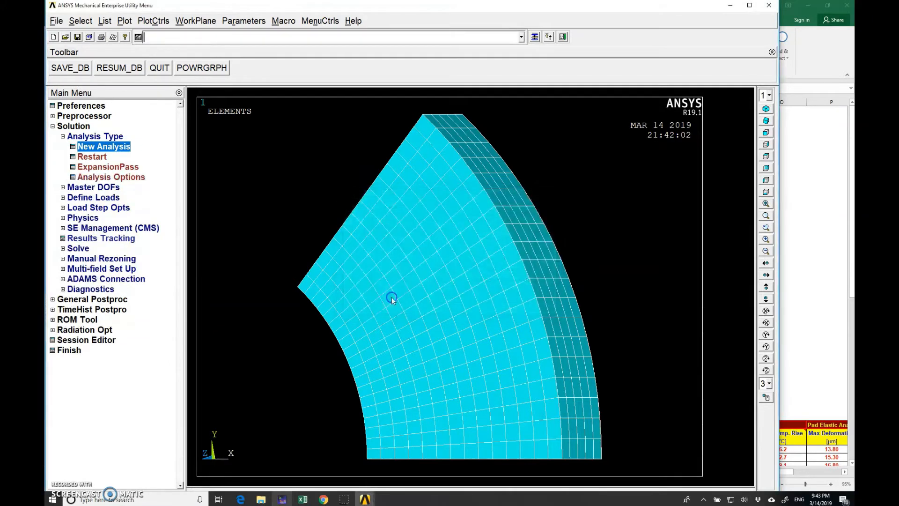
Choose Substructuring in the analysis options and accept the default substructuring settings.
{"action": "left_click", "coordinate": [103, 177]}
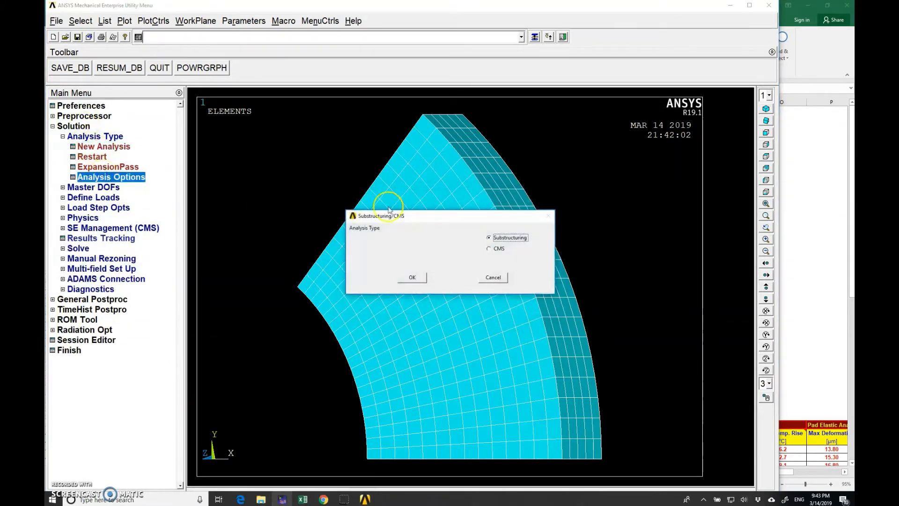
{"action": "left_click", "coordinate": [407, 277]}
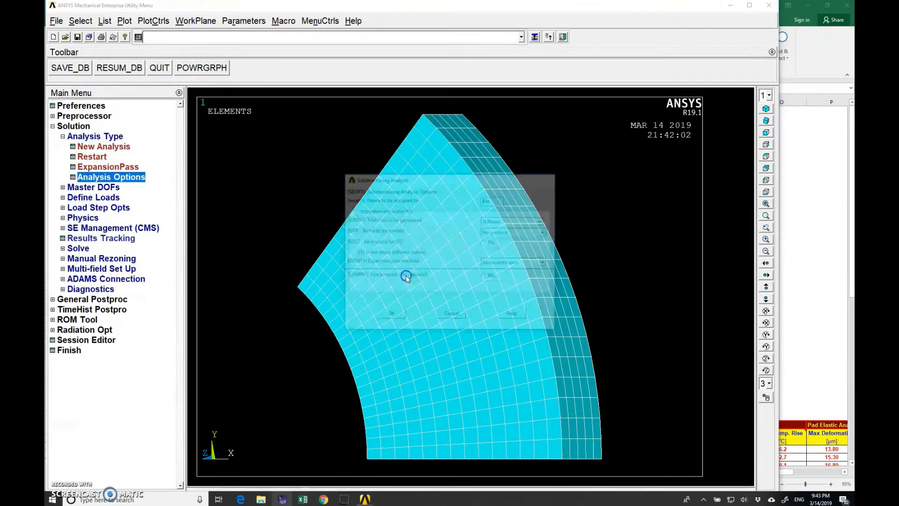
{"action": "left_click", "coordinate": [395, 316]}
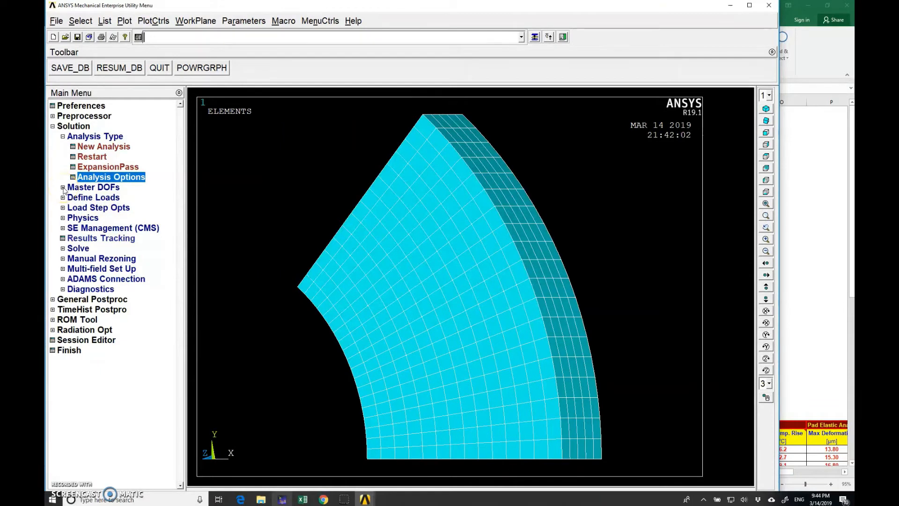
Define UZ master degrees of freedom on all nodes of the pad's flat sector face on the +Z side, using a box selection from the side view.
{"action": "left_click", "coordinate": [63, 188]}
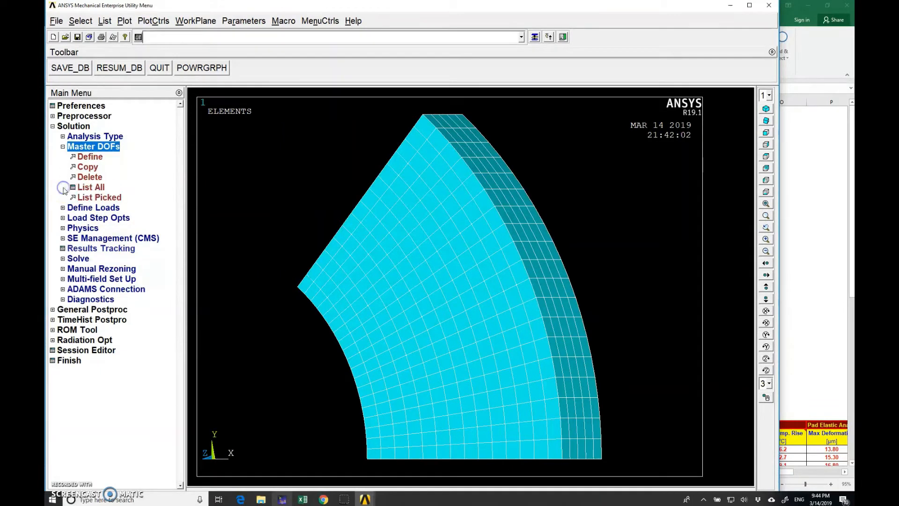
{"action": "left_click", "coordinate": [93, 158]}
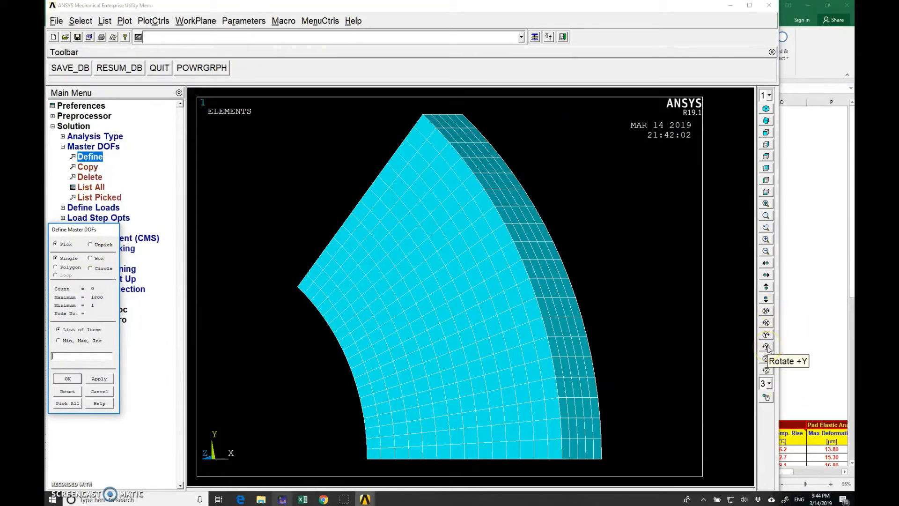
{"action": "left_click", "coordinate": [766, 346]}
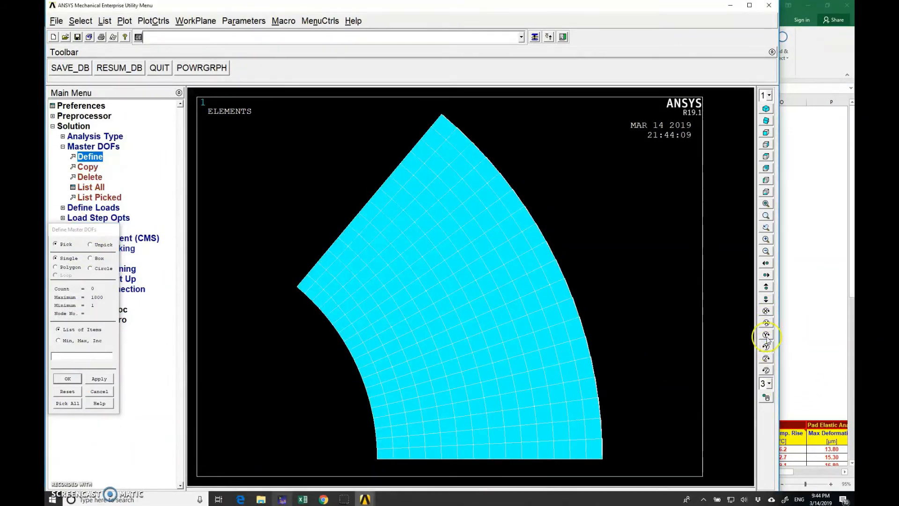
{"action": "left_click", "coordinate": [767, 337]}
{"action": "left_click", "coordinate": [767, 337]}
{"action": "left_click", "coordinate": [766, 337]}
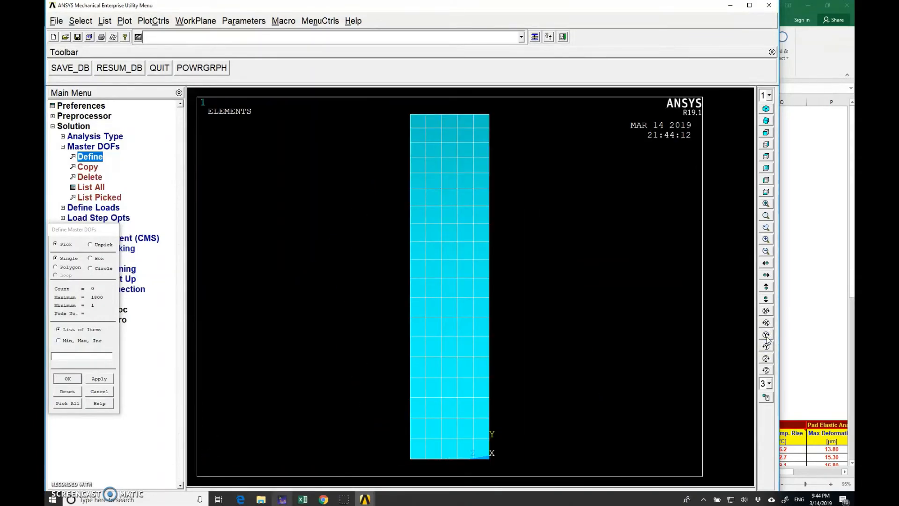
{"action": "left_click", "coordinate": [192, 311]}
{"action": "left_click", "coordinate": [98, 263]}
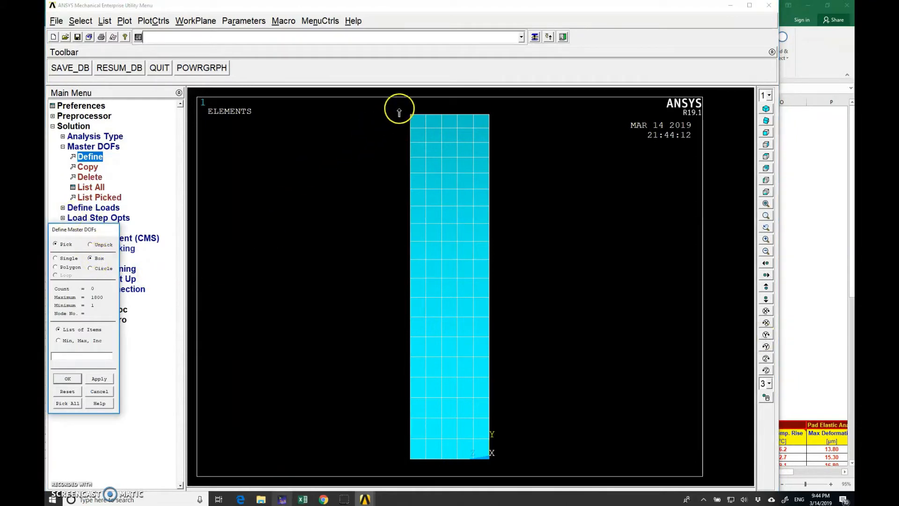
{"action": "left_click_drag", "start_coordinate": [401, 112], "coordinate": [412, 468]}
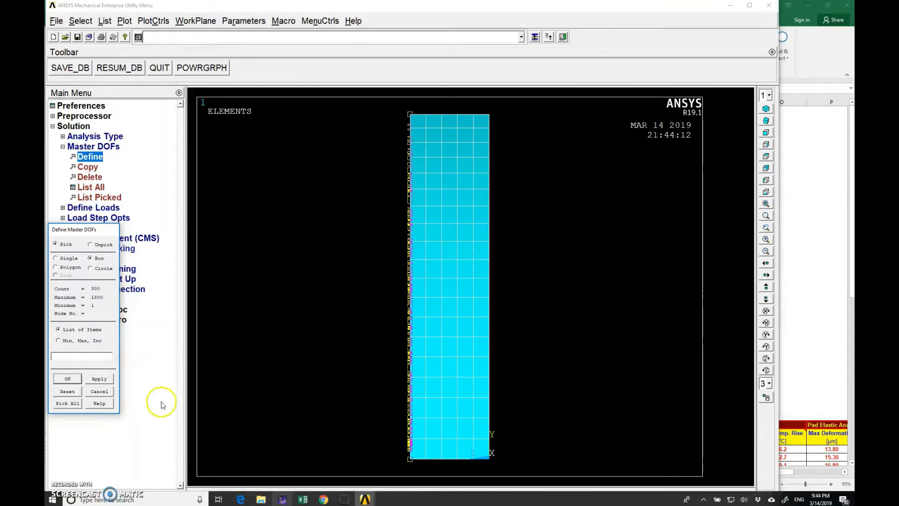
{"action": "left_click", "coordinate": [69, 378]}
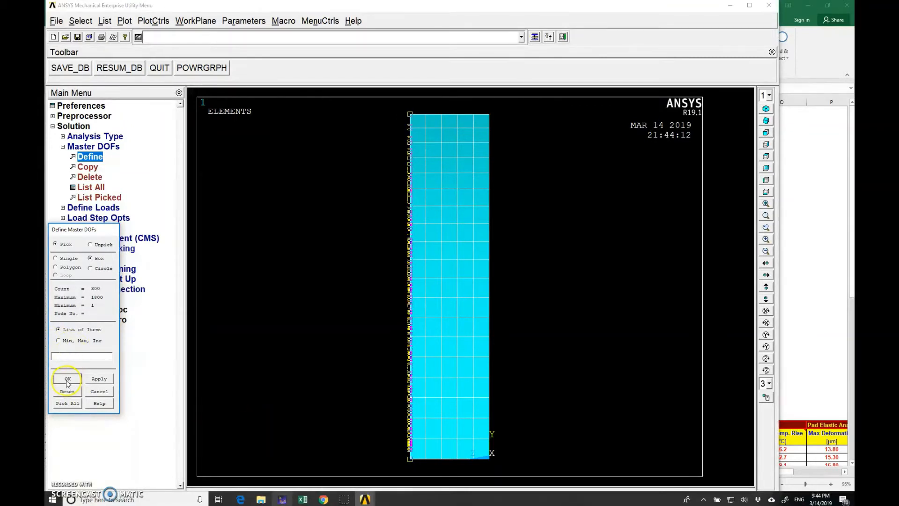
{"action": "left_click", "coordinate": [68, 379]}
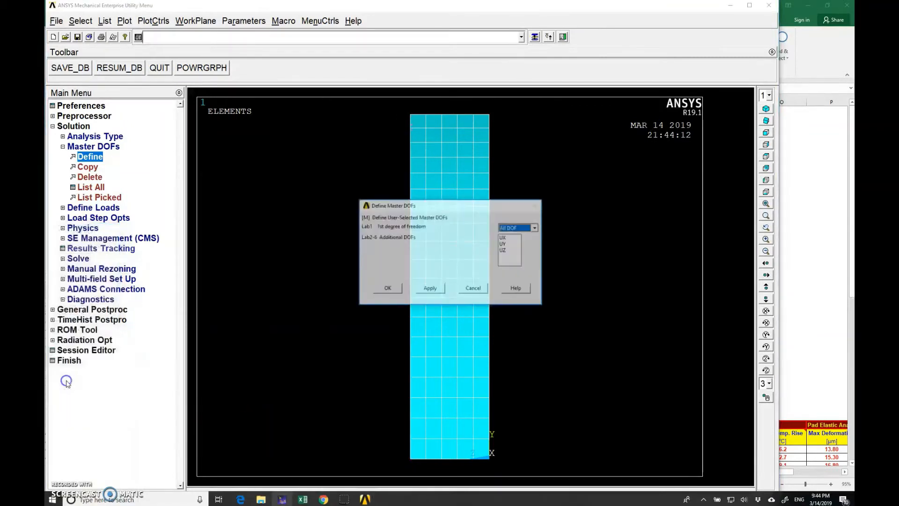
{"action": "left_click", "coordinate": [535, 228]}
{"action": "left_click", "coordinate": [522, 256]}
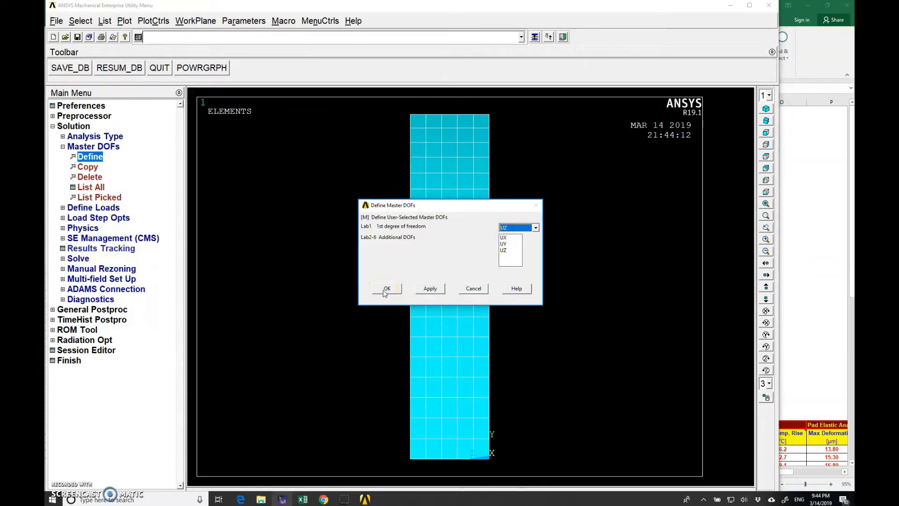
{"action": "left_click", "coordinate": [385, 288]}
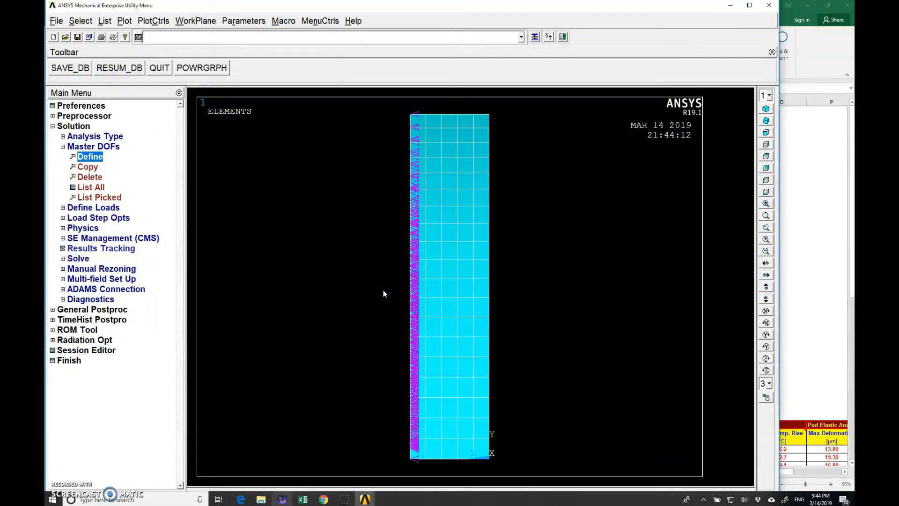
{"action": "left_click", "coordinate": [766, 335]}
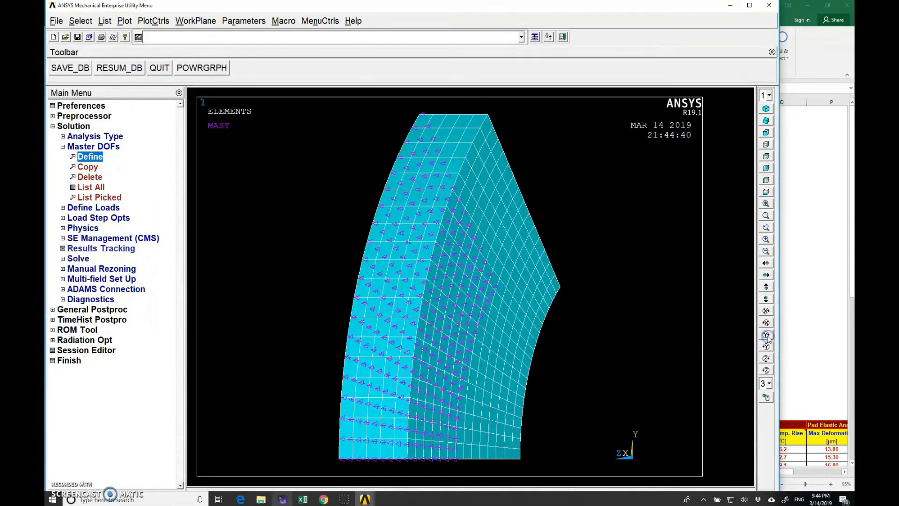
{"action": "left_click", "coordinate": [767, 346]}
{"action": "left_click", "coordinate": [767, 346]}
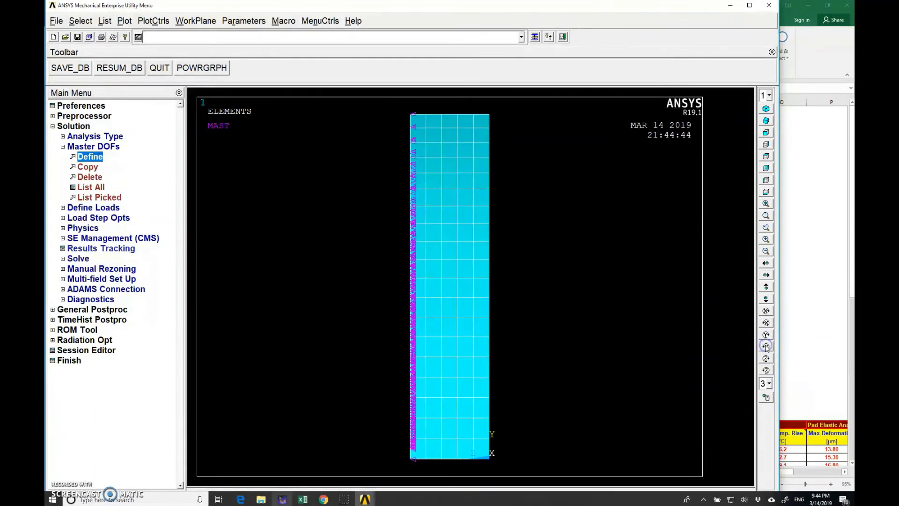
{"action": "left_click", "coordinate": [767, 346]}
{"action": "left_click", "coordinate": [767, 346]}
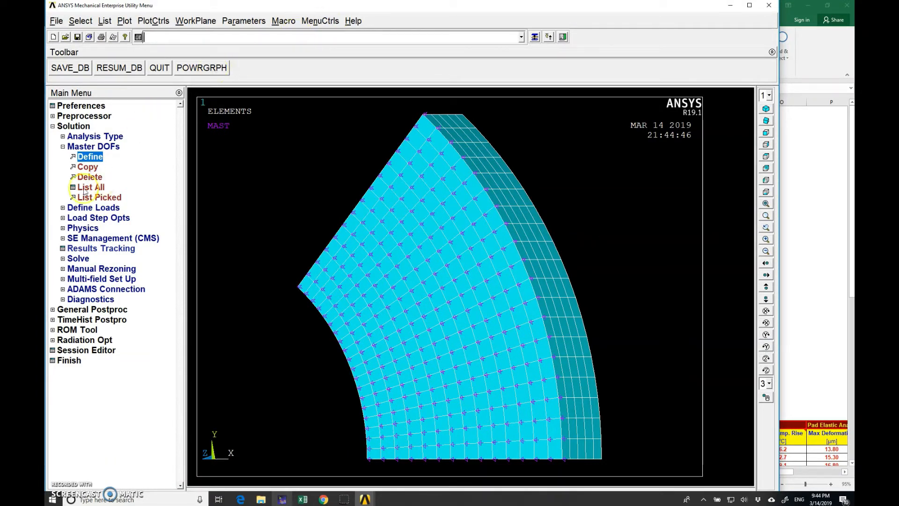
Constrain all DOFs with displacement value 0.0 on every node of the pad's back face on the -Z side, box-selected from the side view.
{"action": "left_click", "coordinate": [63, 147]}
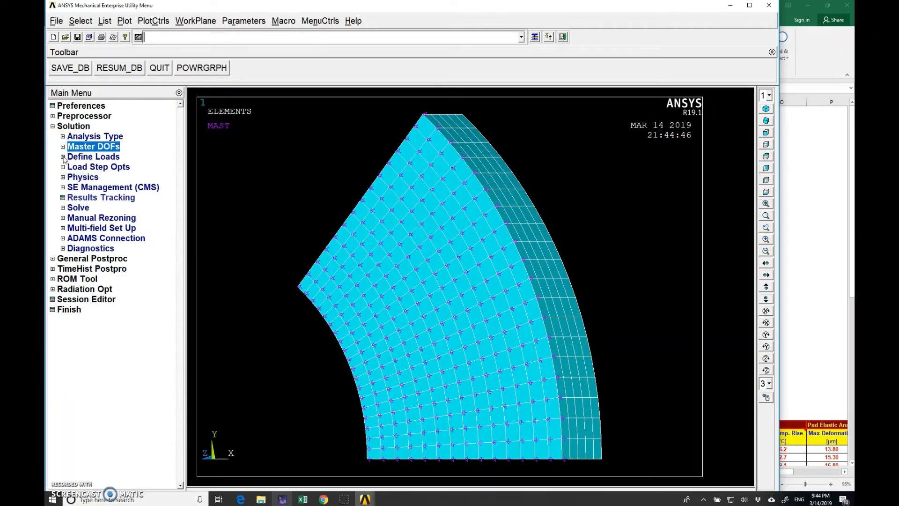
{"action": "left_click", "coordinate": [63, 157]}
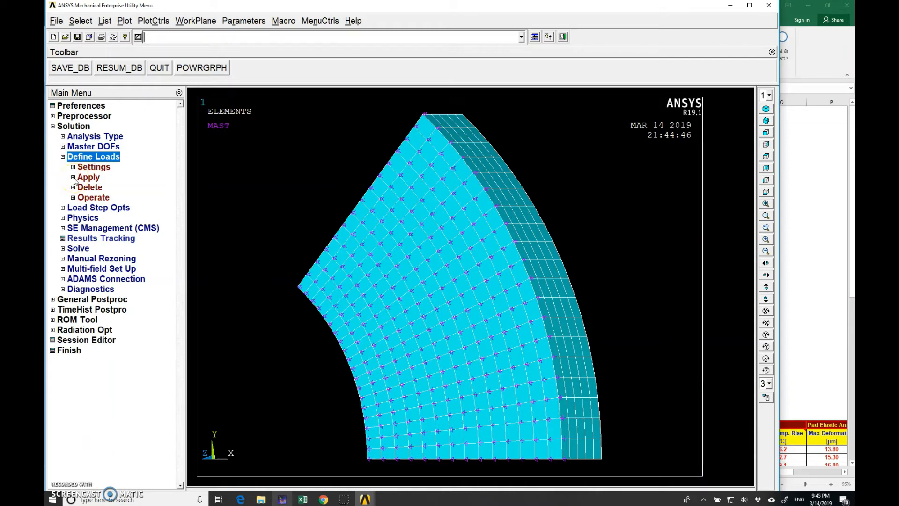
{"action": "left_click", "coordinate": [74, 178]}
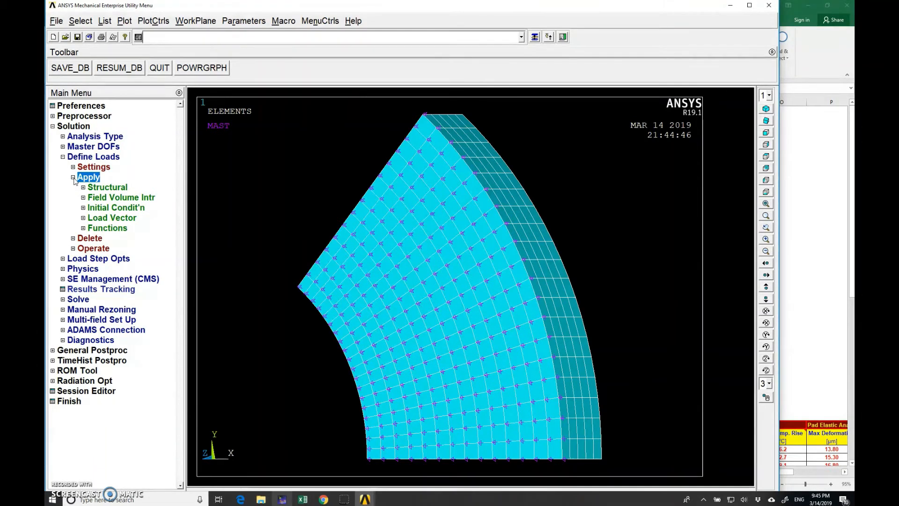
{"action": "left_click", "coordinate": [91, 187]}
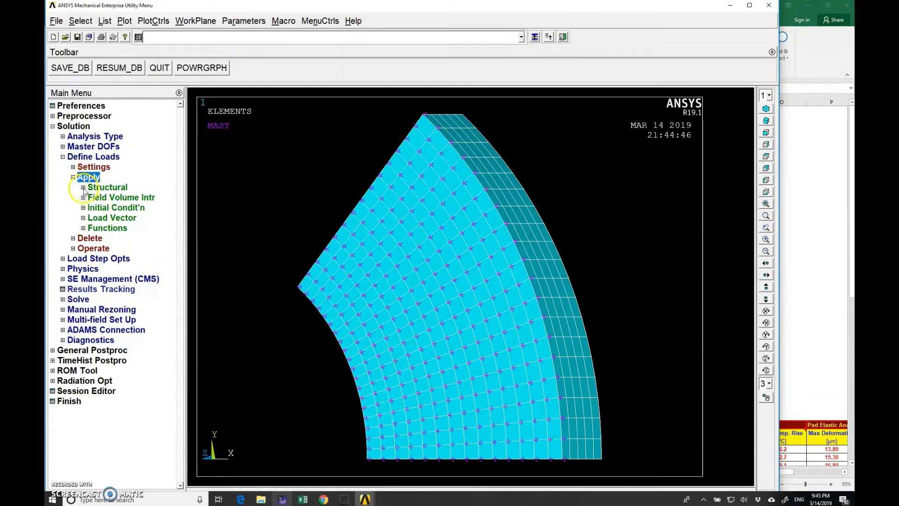
{"action": "left_click", "coordinate": [93, 198]}
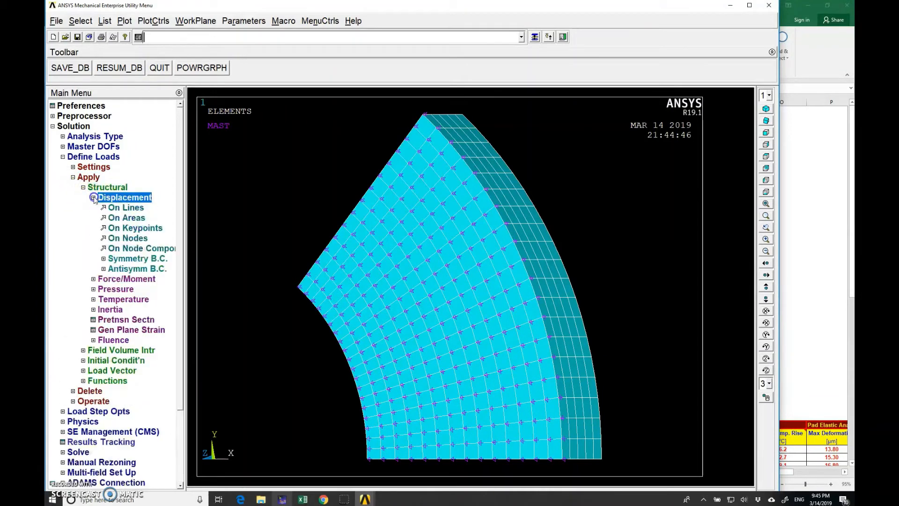
{"action": "left_click", "coordinate": [107, 238]}
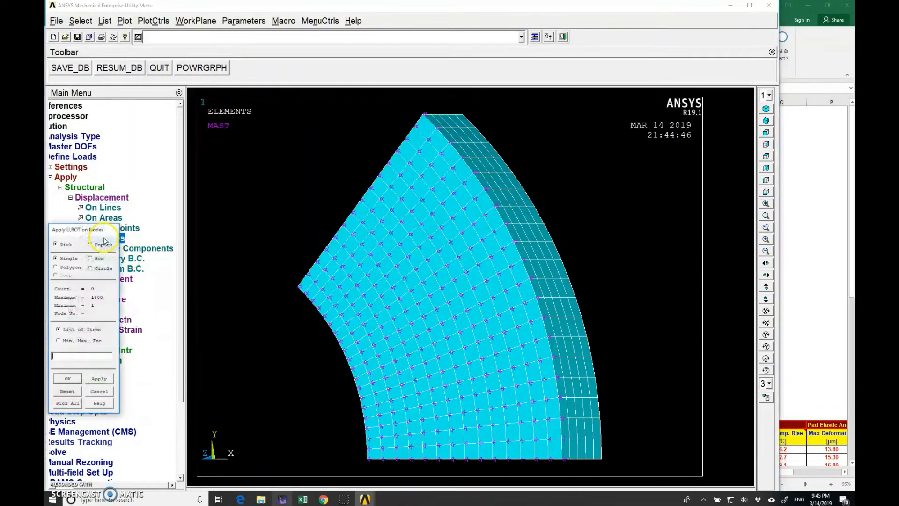
{"action": "left_click", "coordinate": [766, 347]}
{"action": "left_click", "coordinate": [767, 335]}
{"action": "left_click", "coordinate": [767, 336]}
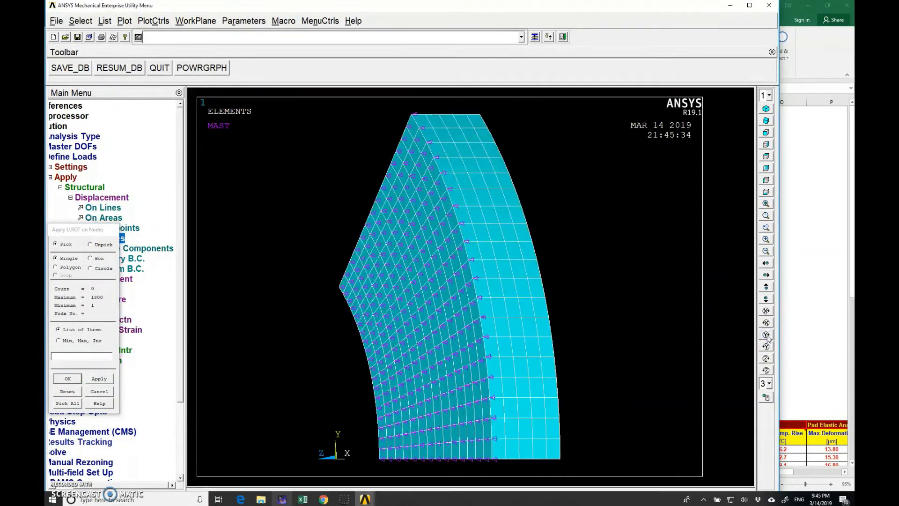
{"action": "left_click", "coordinate": [767, 335]}
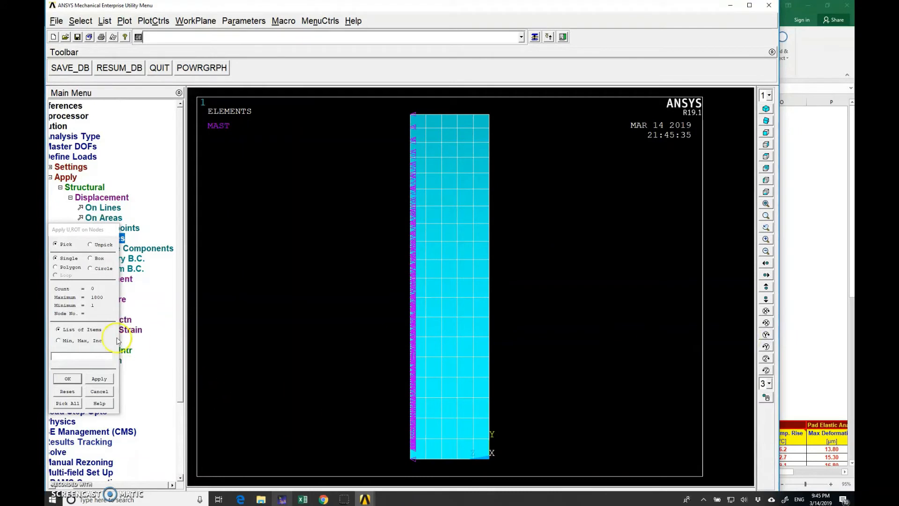
{"action": "left_click", "coordinate": [96, 258]}
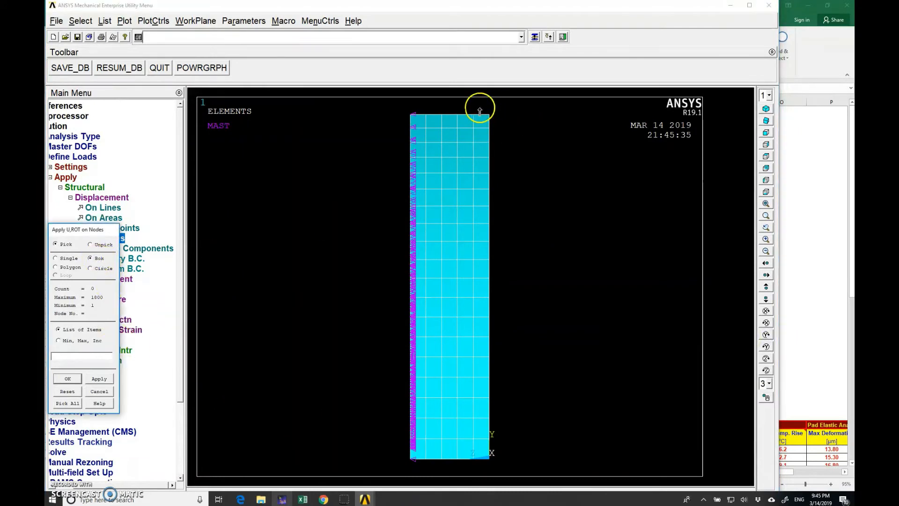
{"action": "left_click_drag", "start_coordinate": [480, 108], "coordinate": [518, 469]}
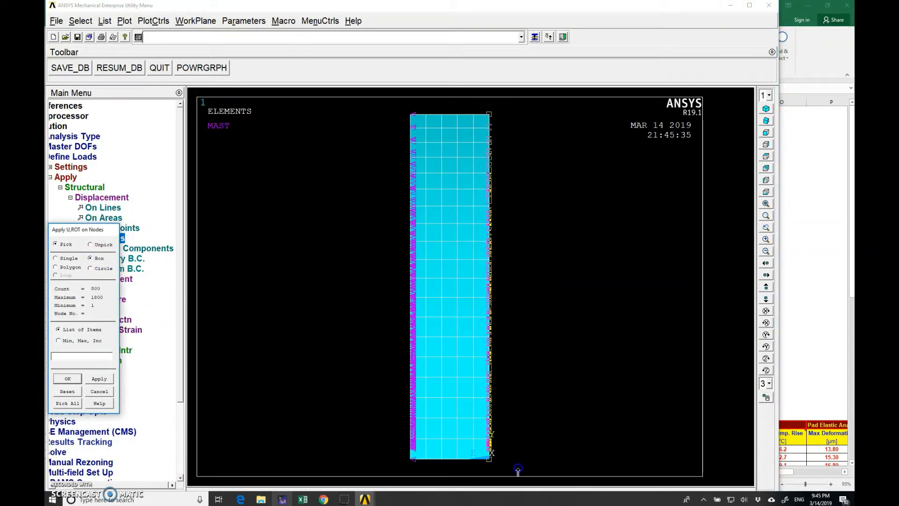
{"action": "left_click", "coordinate": [67, 379]}
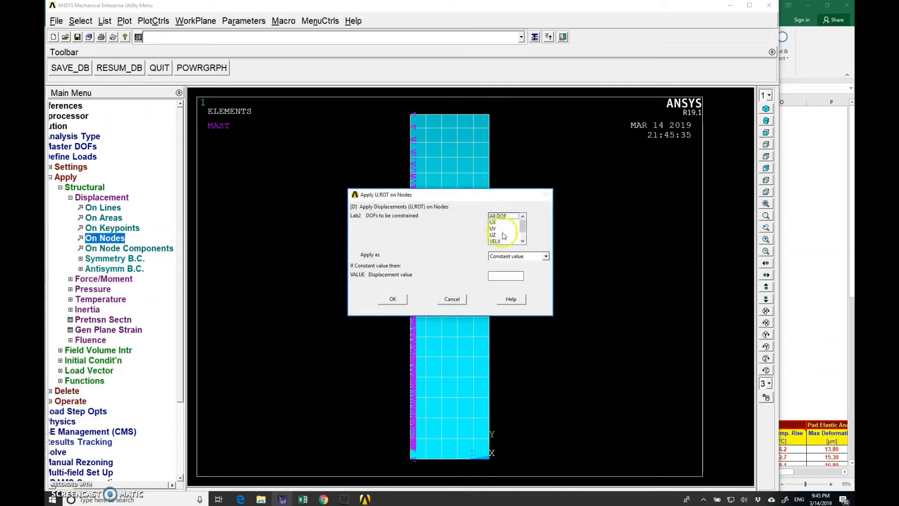
{"action": "left_click", "coordinate": [498, 216]}
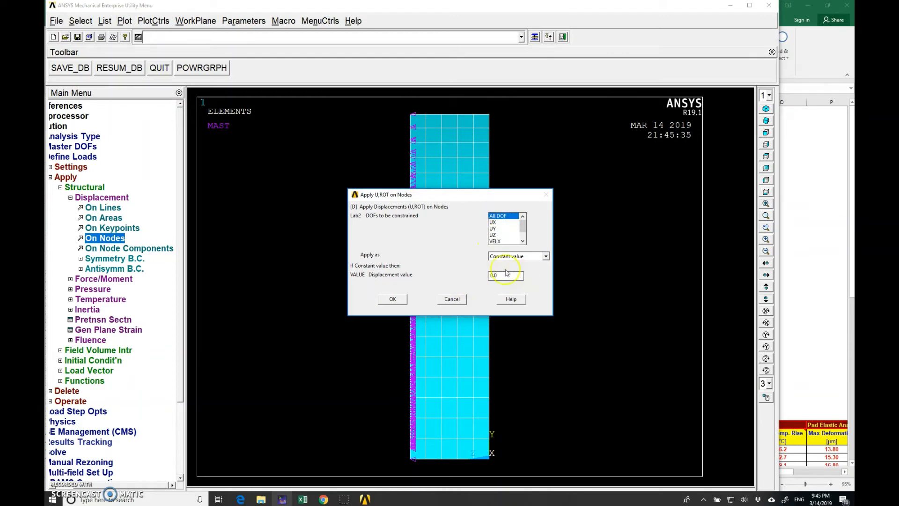
{"action": "left_click", "coordinate": [394, 299]}
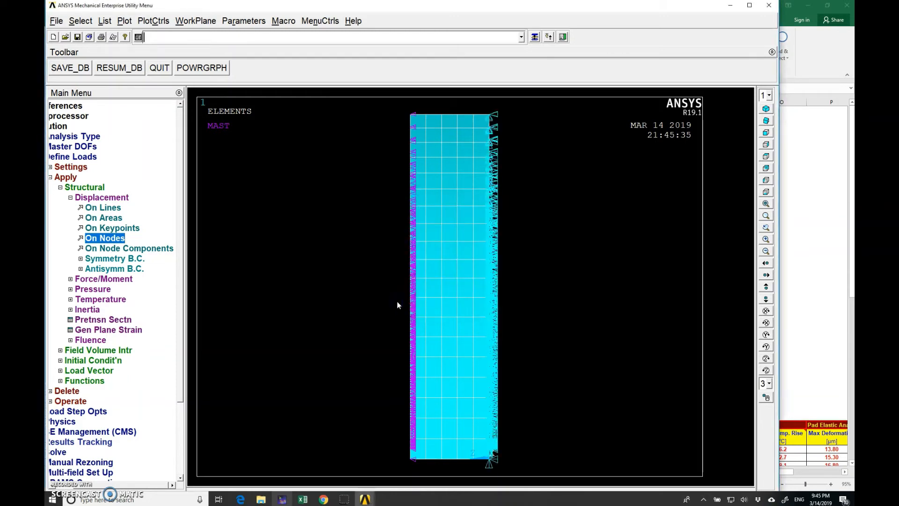
Inspect the displacement constraints on the pad's back face and the master DOFs on its front face from several angles.
{"action": "left_click", "coordinate": [766, 346]}
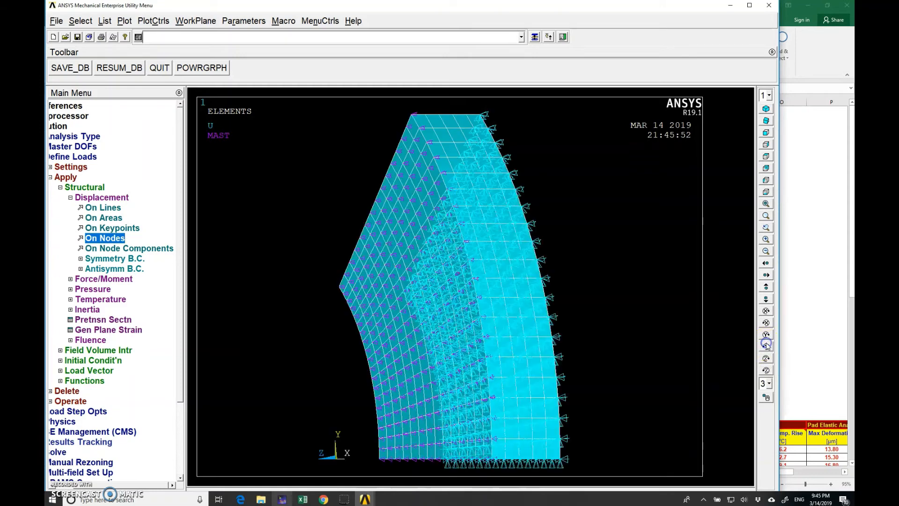
{"action": "left_click", "coordinate": [766, 335]}
{"action": "left_click", "coordinate": [766, 335]}
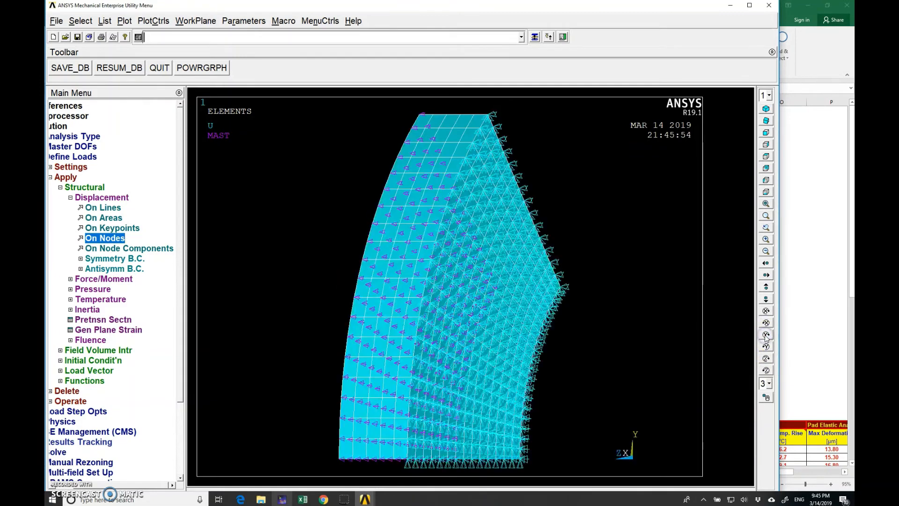
{"action": "left_click", "coordinate": [766, 346]}
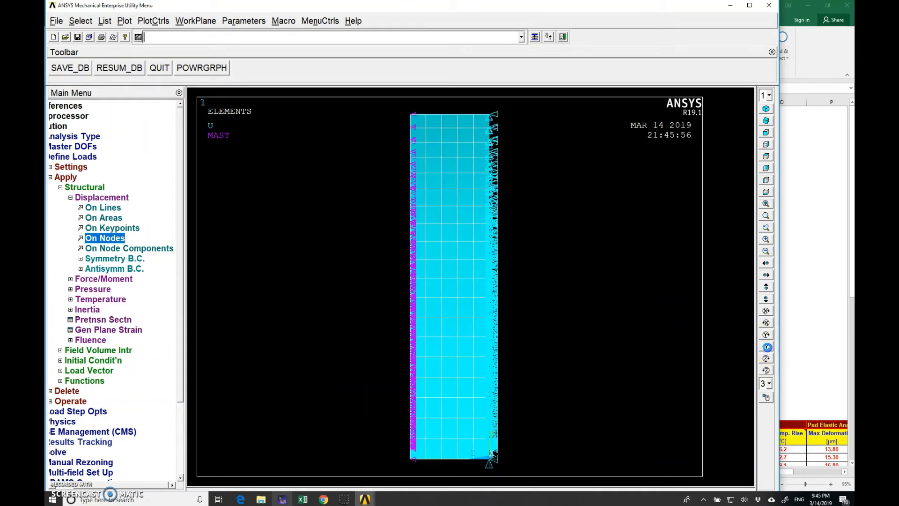
{"action": "left_click", "coordinate": [766, 346]}
{"action": "left_click", "coordinate": [766, 346]}
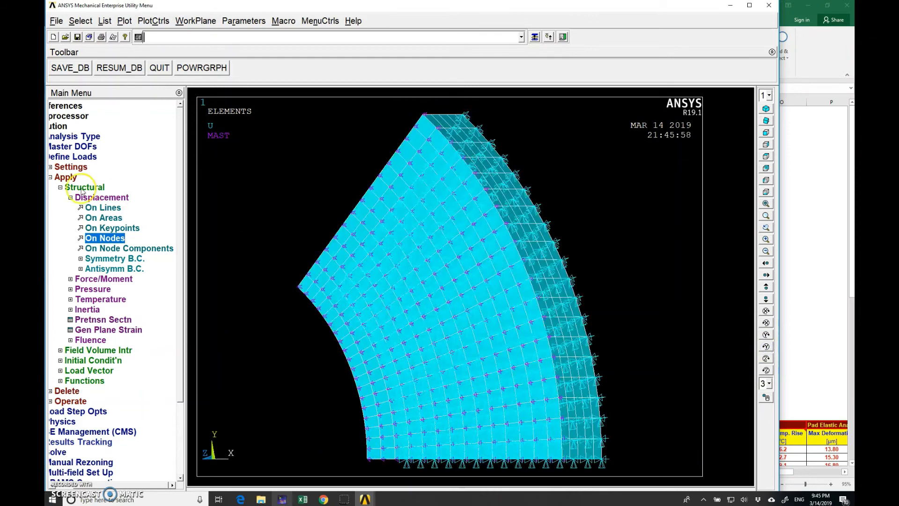
Solve the current load step of the substructuring analysis and dismiss the completion note and the status listing.
{"action": "left_click", "coordinate": [70, 198]}
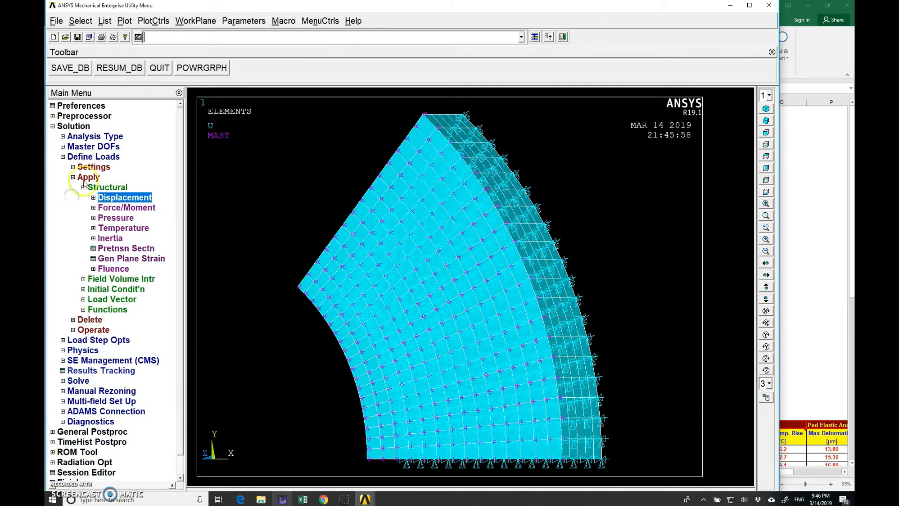
{"action": "left_click", "coordinate": [83, 188]}
{"action": "left_click", "coordinate": [84, 188]}
{"action": "left_click", "coordinate": [73, 177]}
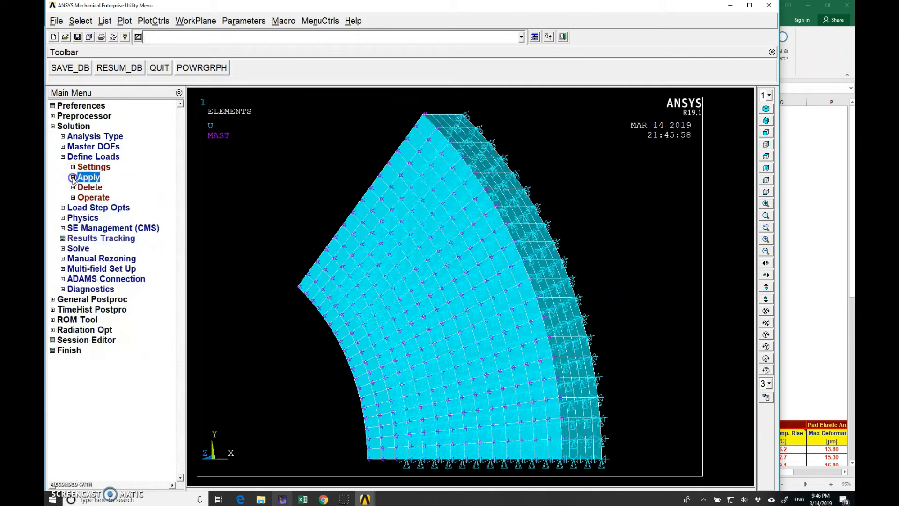
{"action": "left_click", "coordinate": [63, 158]}
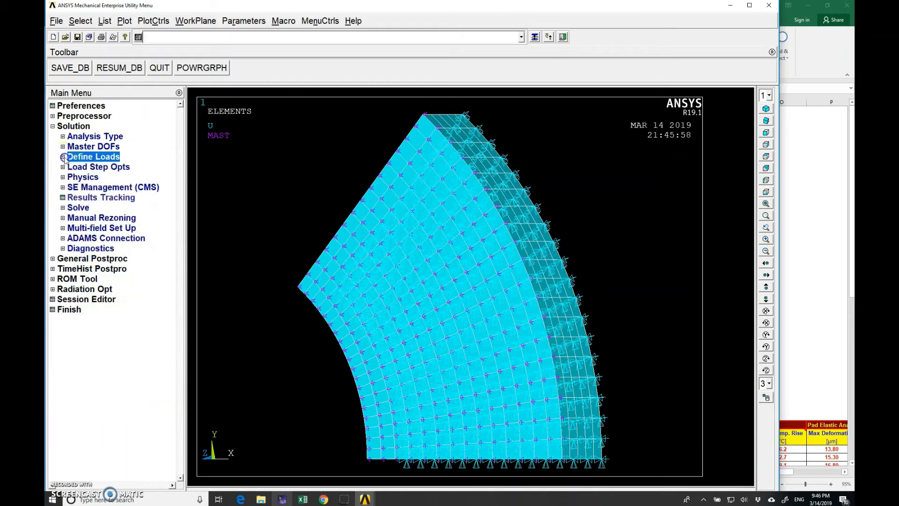
{"action": "left_click", "coordinate": [64, 208]}
{"action": "left_click", "coordinate": [93, 220]}
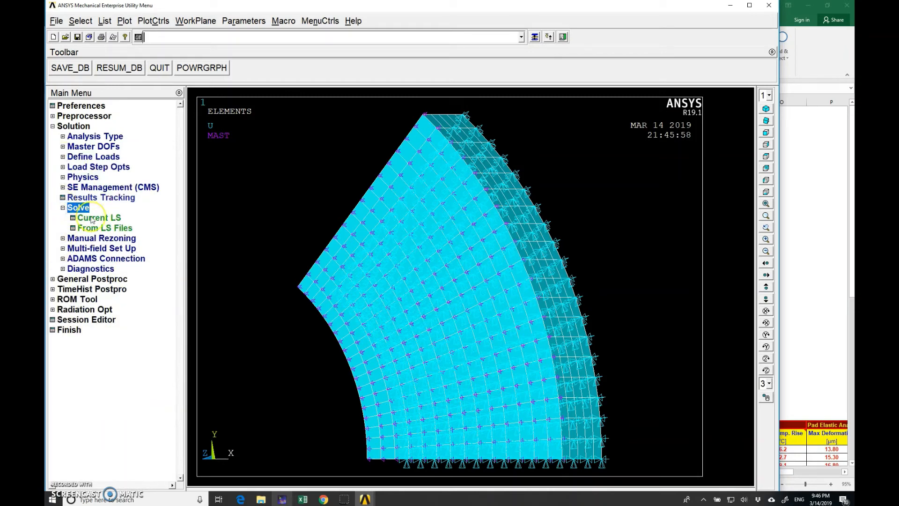
{"action": "left_click", "coordinate": [92, 220]}
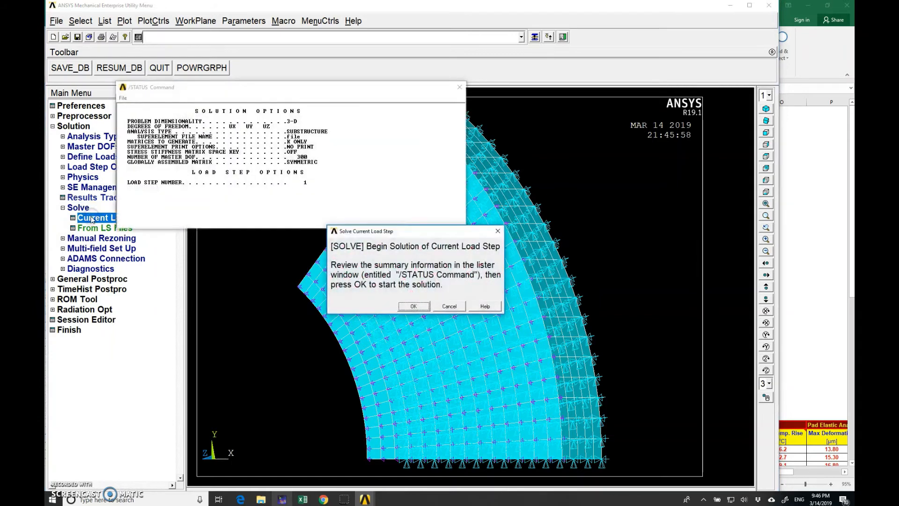
{"action": "left_click", "coordinate": [414, 307]}
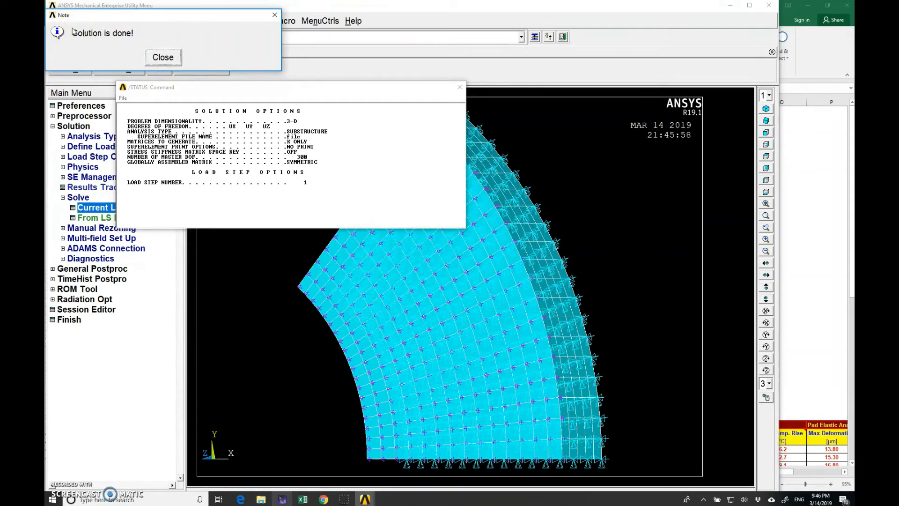
{"action": "left_click", "coordinate": [161, 57]}
{"action": "left_click", "coordinate": [459, 88]}
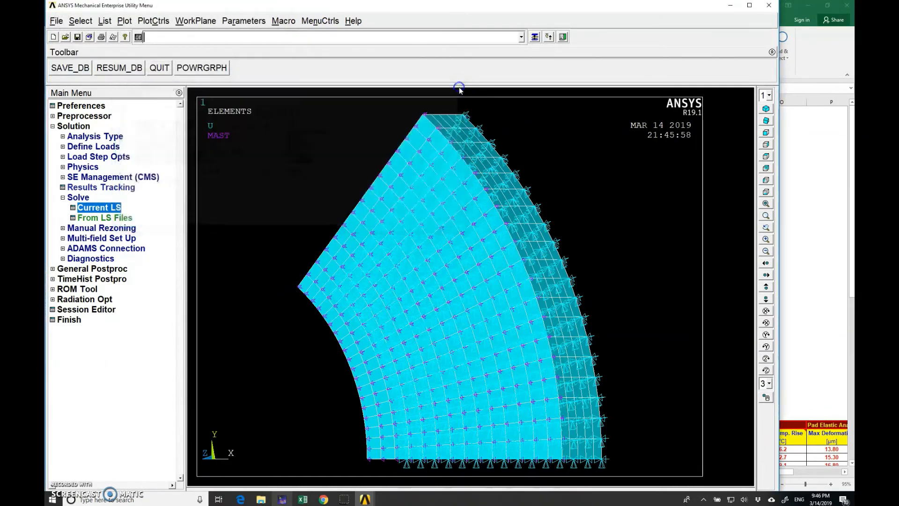
List the superelement data of "file" with Full contents.
{"action": "left_click", "coordinate": [106, 21]}
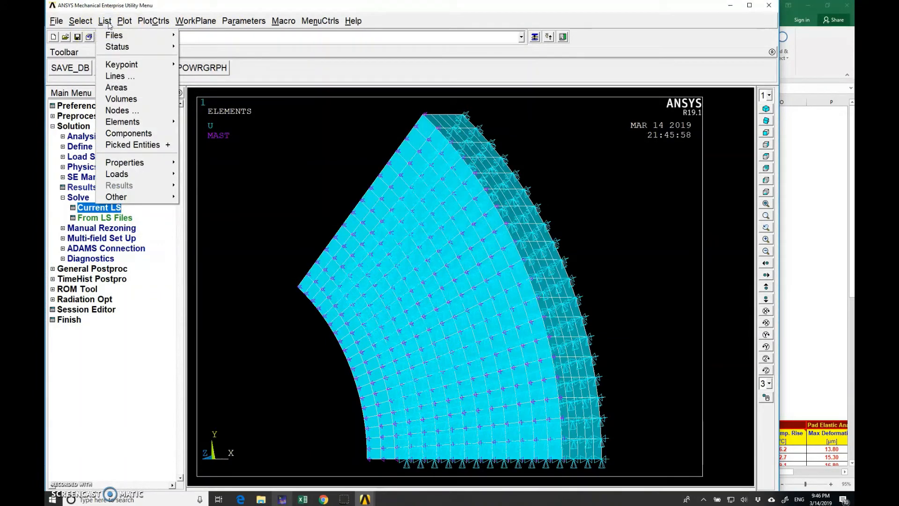
{"action": "left_click", "coordinate": [115, 198]}
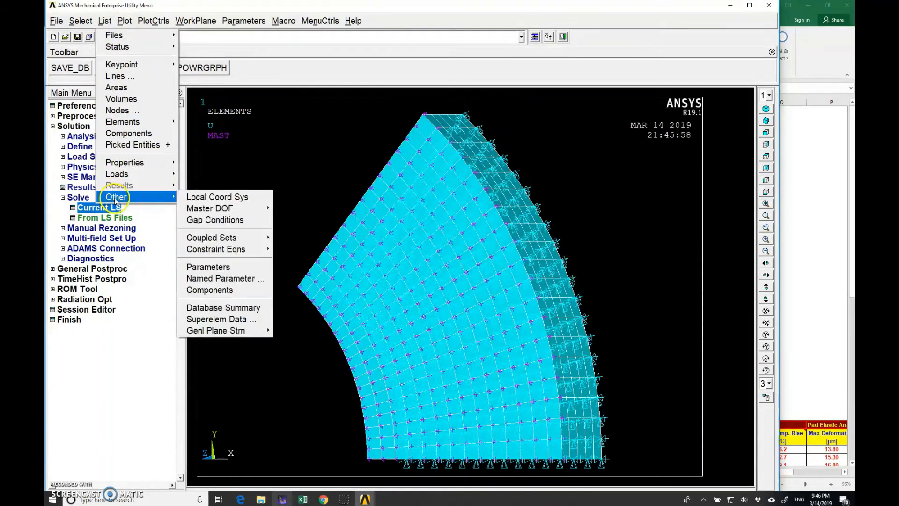
{"action": "left_click", "coordinate": [219, 321]}
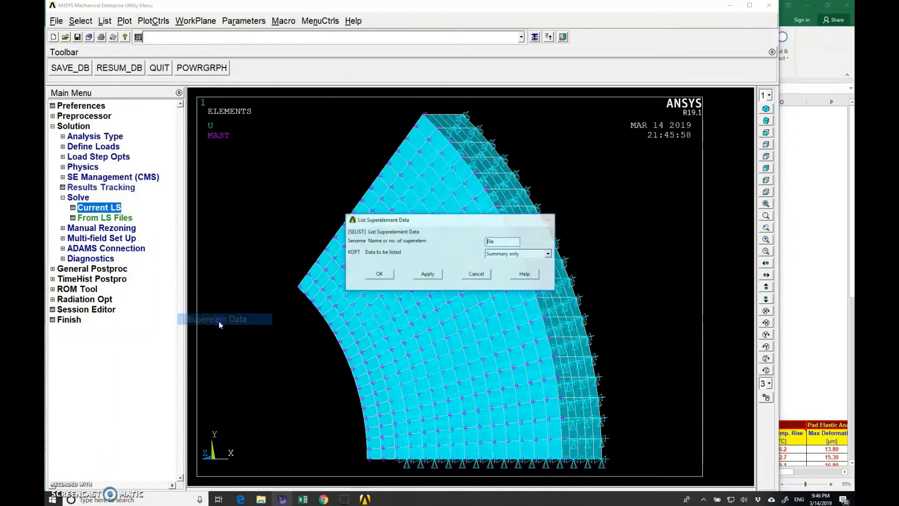
{"action": "left_click", "coordinate": [509, 254]}
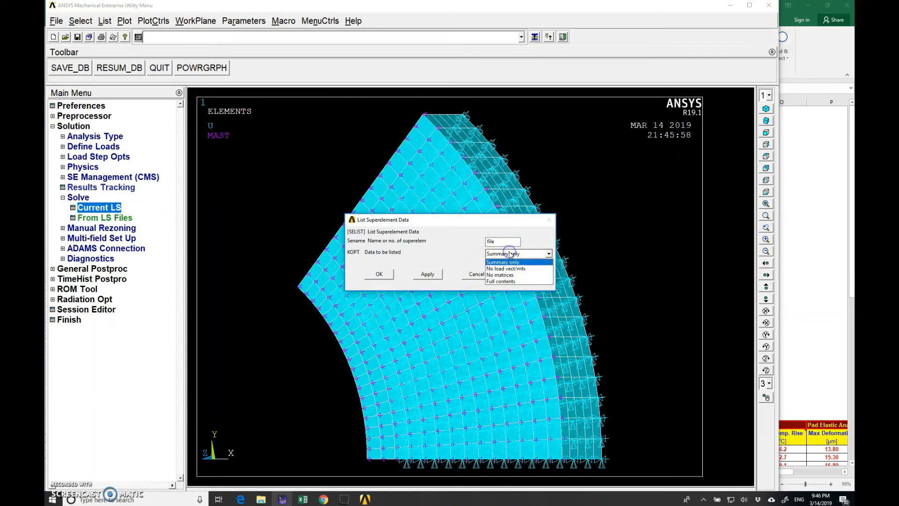
{"action": "left_click", "coordinate": [513, 282]}
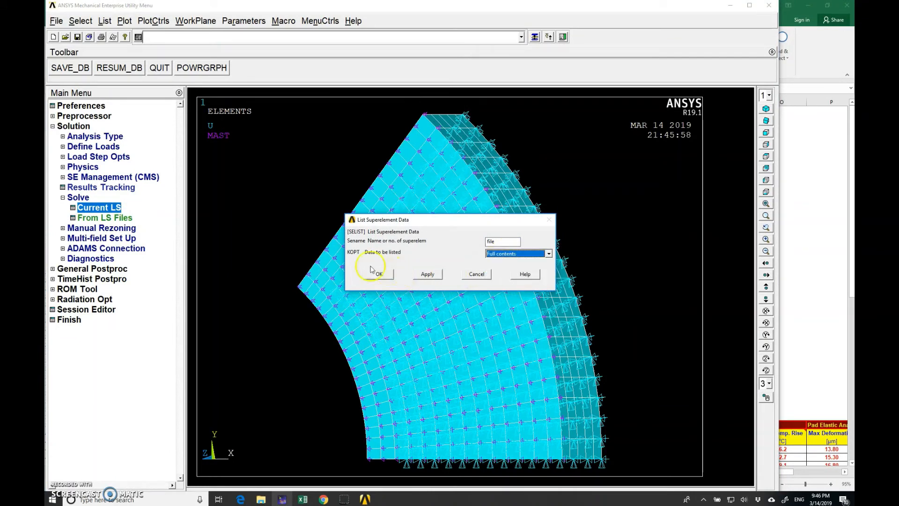
{"action": "left_click", "coordinate": [377, 272]}
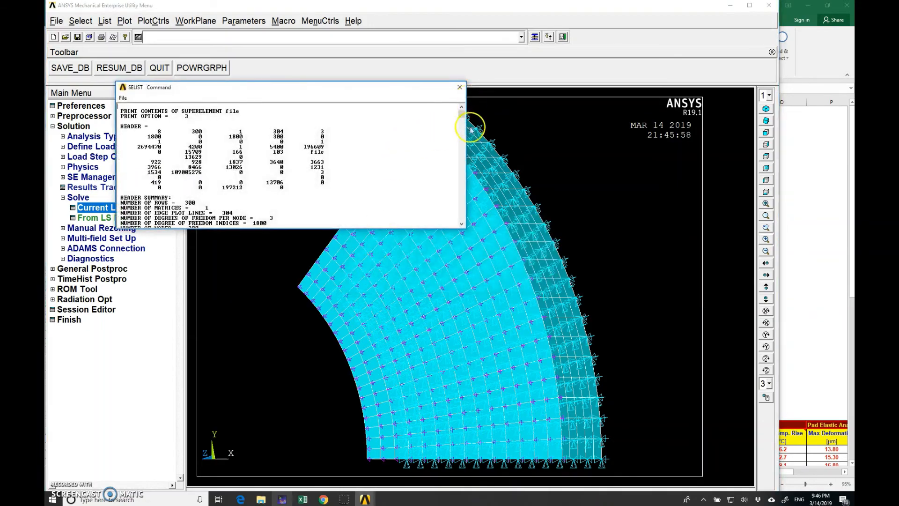
{"action": "mouse_move", "coordinate": [462, 113]}
{"action": "left_mouse_down"}
{"action": "mouse_move", "coordinate": [459, 216]}
{"action": "mouse_move", "coordinate": [453, 115]}
{"action": "left_mouse_up"}
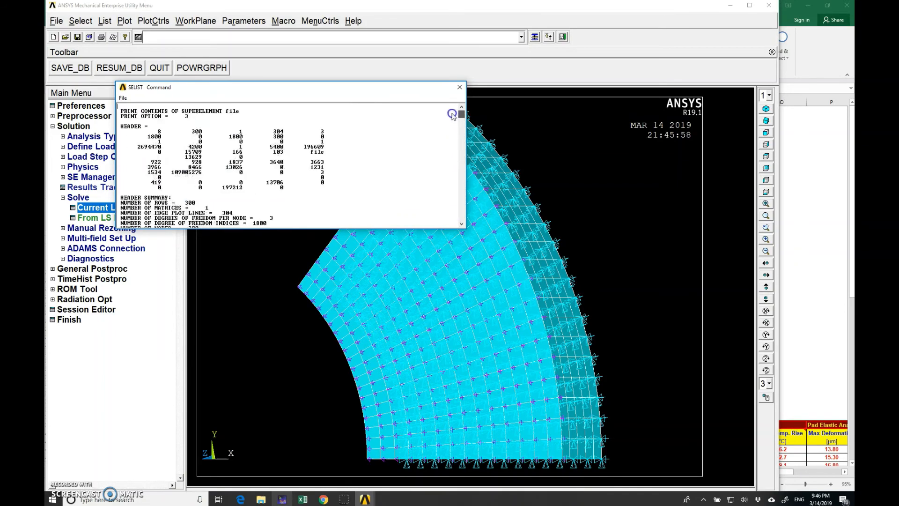
Save the superelement listing to the Desktop as a lister file named SELIST, and close the listing.
{"action": "left_click", "coordinate": [122, 98]}
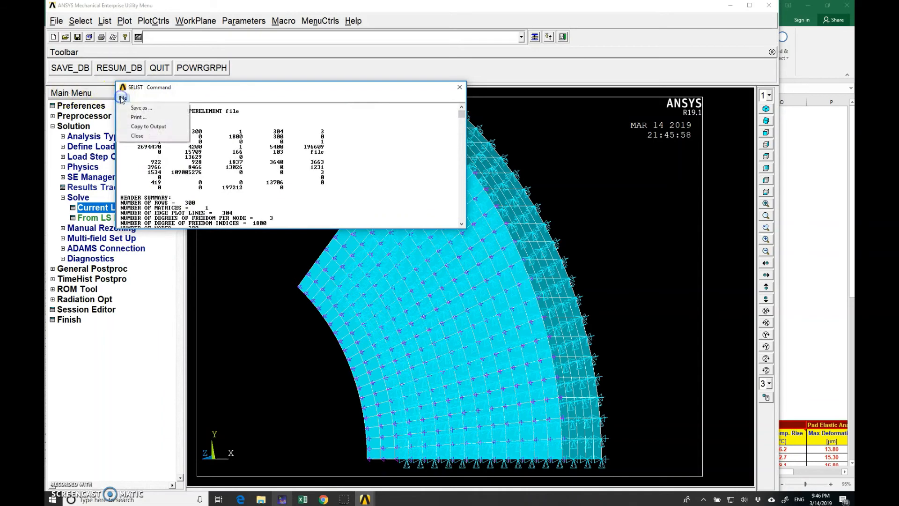
{"action": "left_click", "coordinate": [129, 106]}
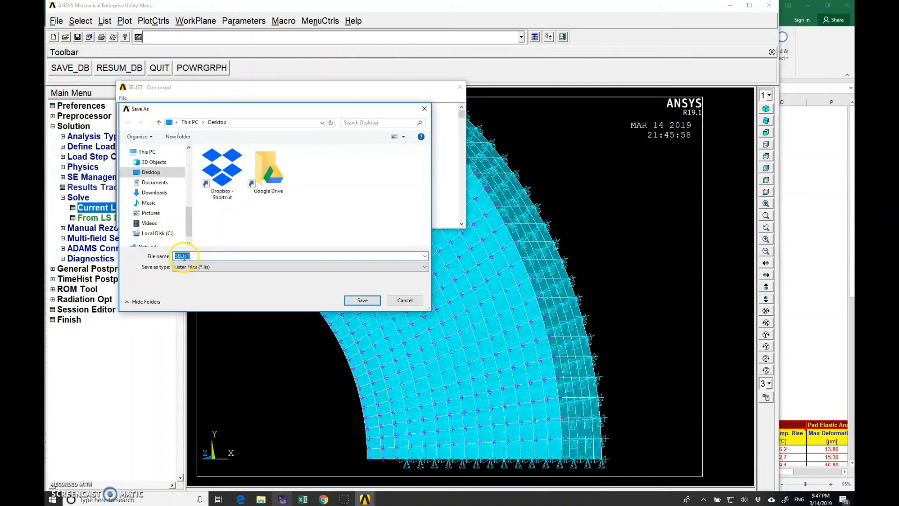
{"action": "left_click", "coordinate": [362, 302]}
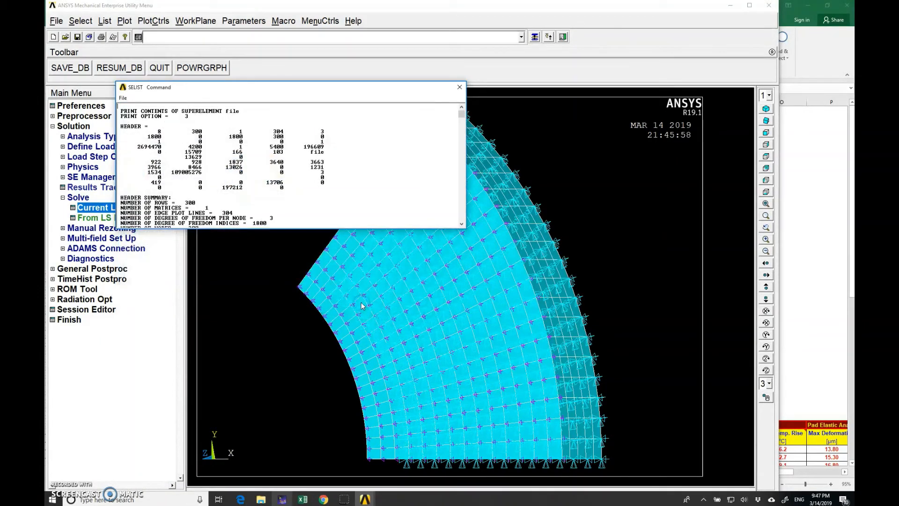
{"action": "left_click", "coordinate": [459, 87]}
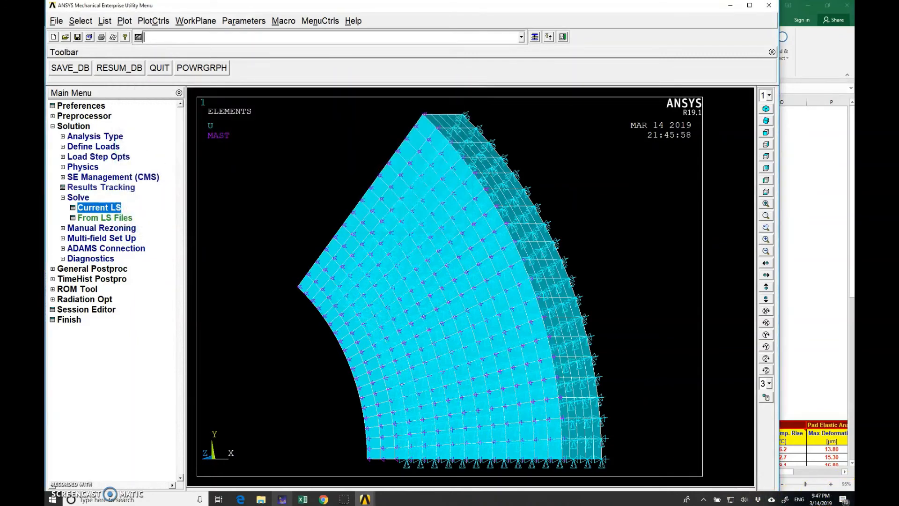
Copy the SELIST file from the desktop and open the user's profile folder under C:\Users in File Explorer.
{"action": "key", "text": "super+d"}
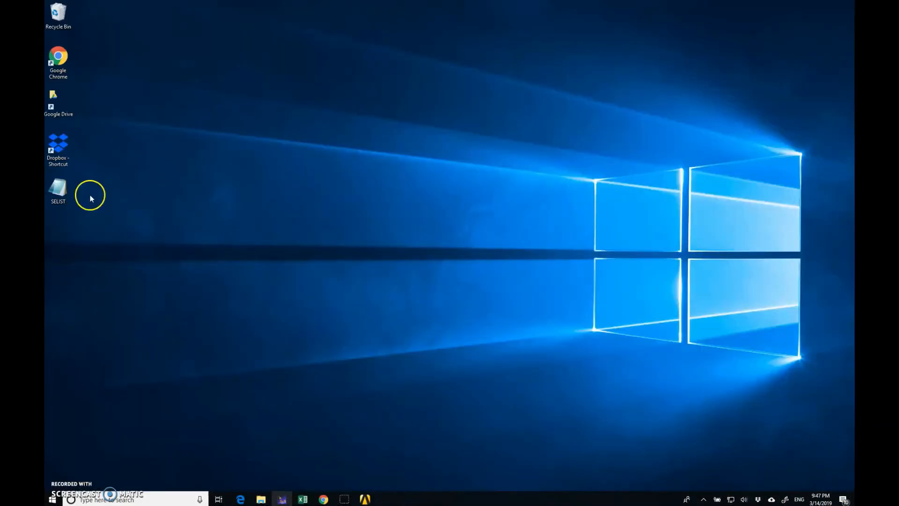
{"action": "left_click", "coordinate": [54, 181]}
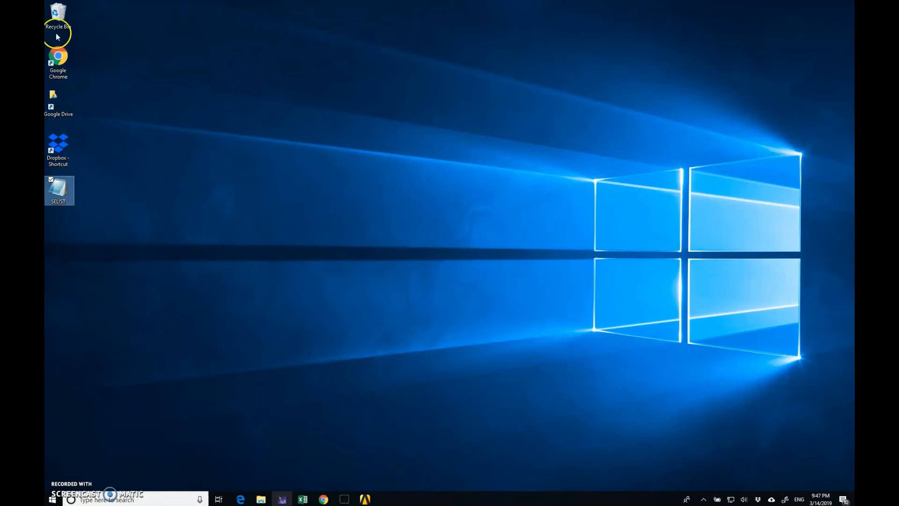
{"action": "left_click", "coordinate": [280, 501]}
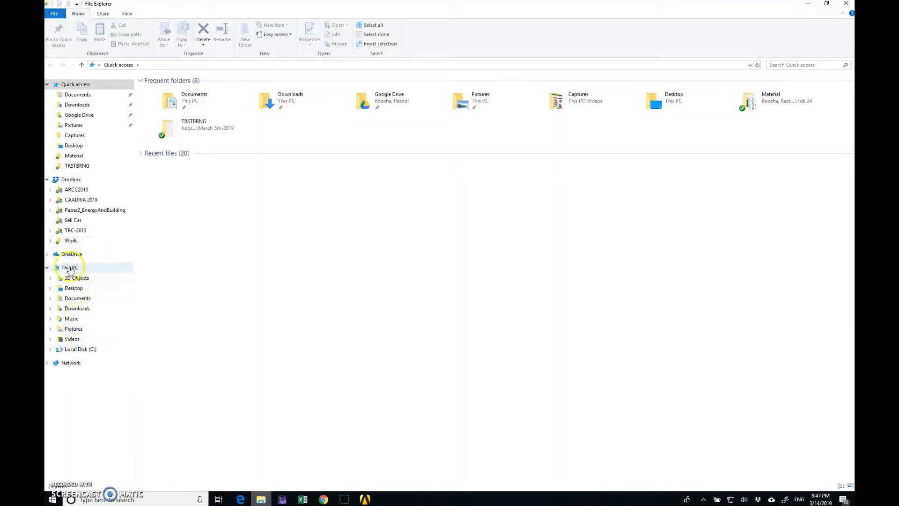
{"action": "left_click", "coordinate": [79, 349]}
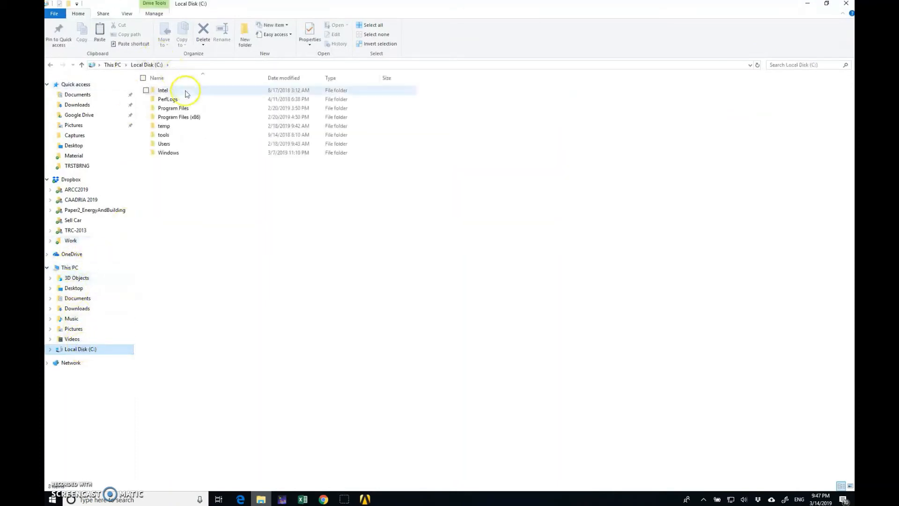
{"action": "double_click", "coordinate": [165, 143]}
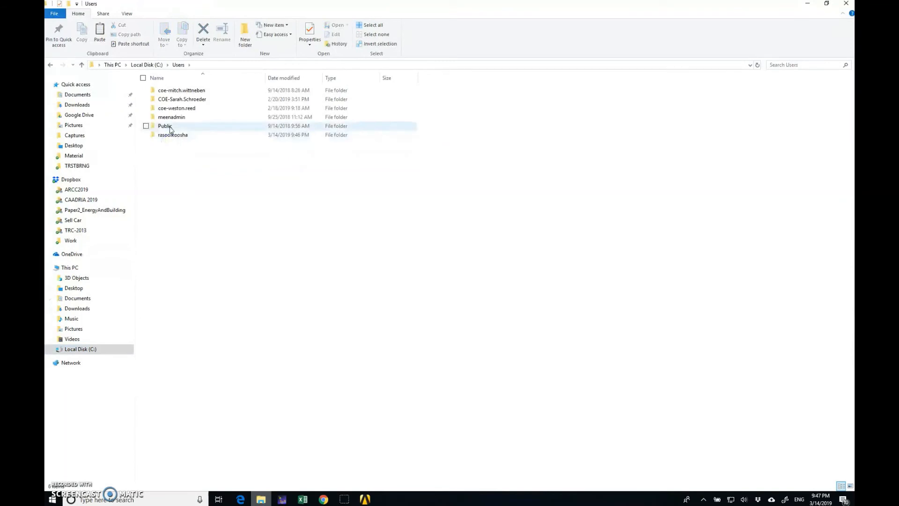
{"action": "double_click", "coordinate": [174, 135]}
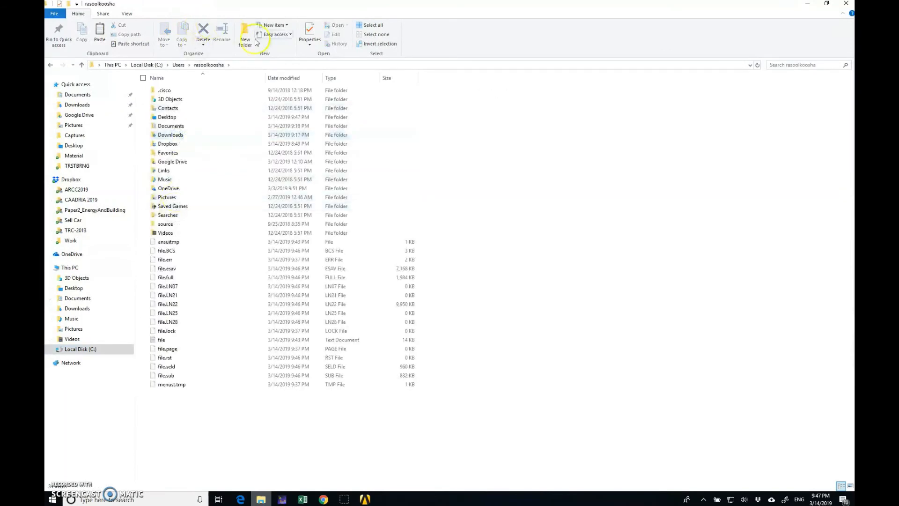
Go to the profile's hidden AppData folder and open its Local\Temp subfolder.
{"action": "left_click", "coordinate": [255, 65]}
{"action": "type", "text": "\\Users\\rasoolkoosha\\"}
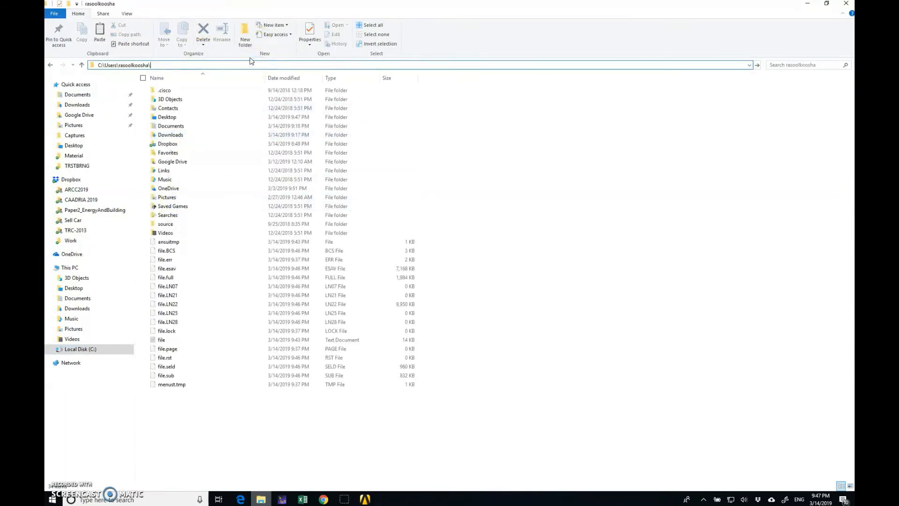
{"action": "type", "text": "app"}
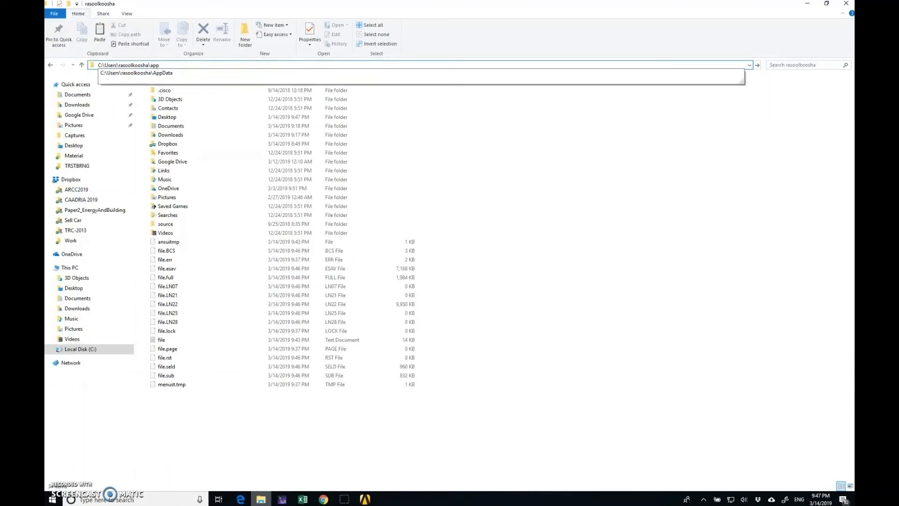
{"action": "left_click", "coordinate": [207, 73]}
{"action": "double_click", "coordinate": [185, 90]}
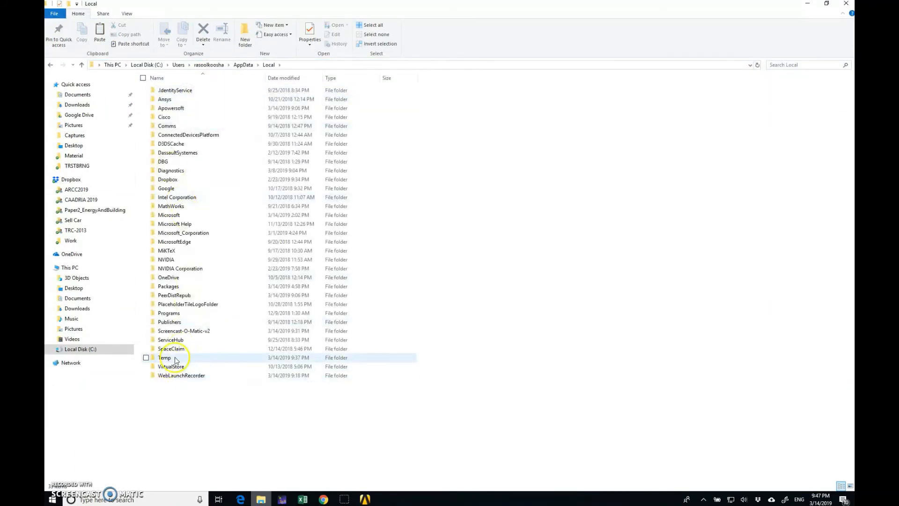
{"action": "double_click", "coordinate": [175, 359]}
Open the XLTRC2 folder inside Temp and paste the copied SELIST file into it.
{"action": "left_click", "coordinate": [171, 227]}
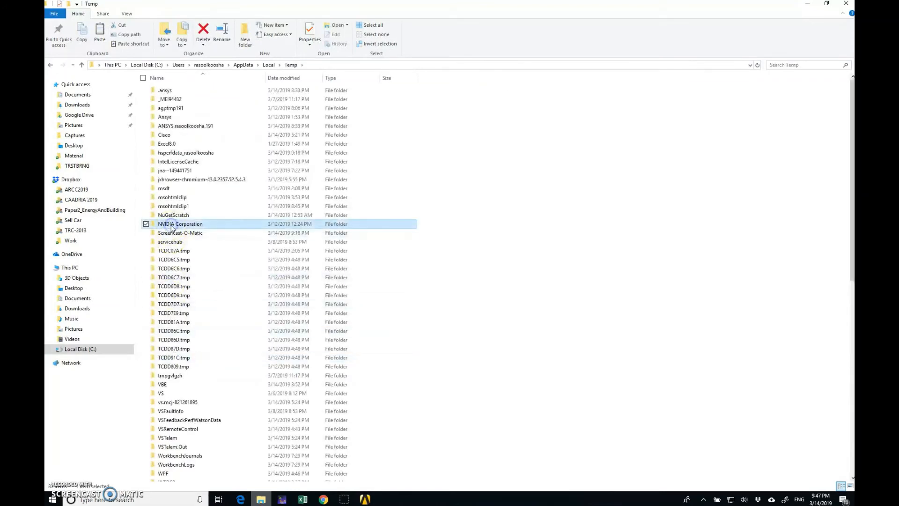
{"action": "scroll", "coordinate": [171, 229], "scroll_direction": "down", "scroll_amount": 5}
{"action": "left_click", "coordinate": [176, 100]}
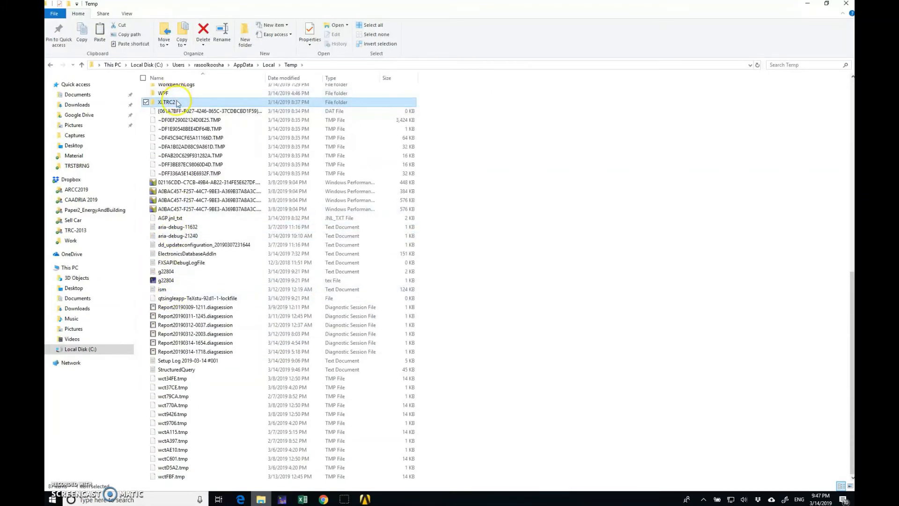
{"action": "right_click", "coordinate": [176, 102]}
{"action": "left_click", "coordinate": [223, 283]}
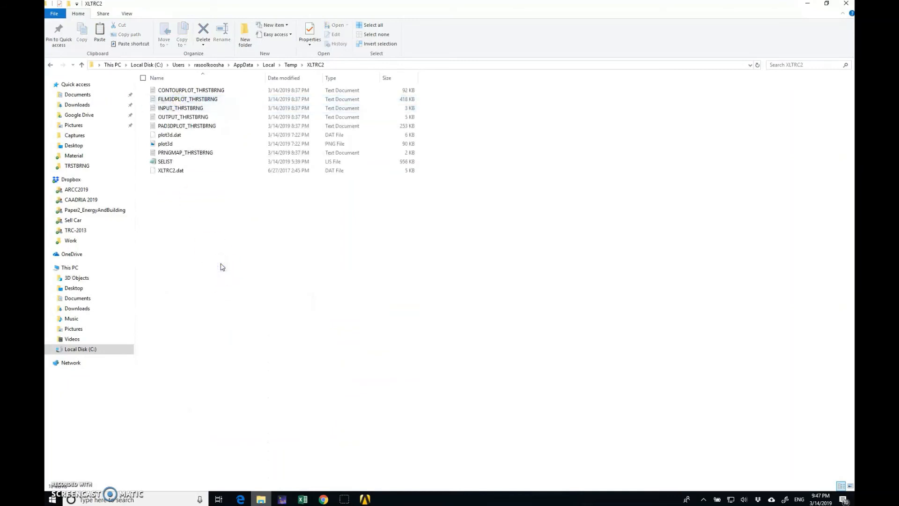
{"action": "key", "text": "ctrl+v"}
{"action": "left_click", "coordinate": [427, 183]}
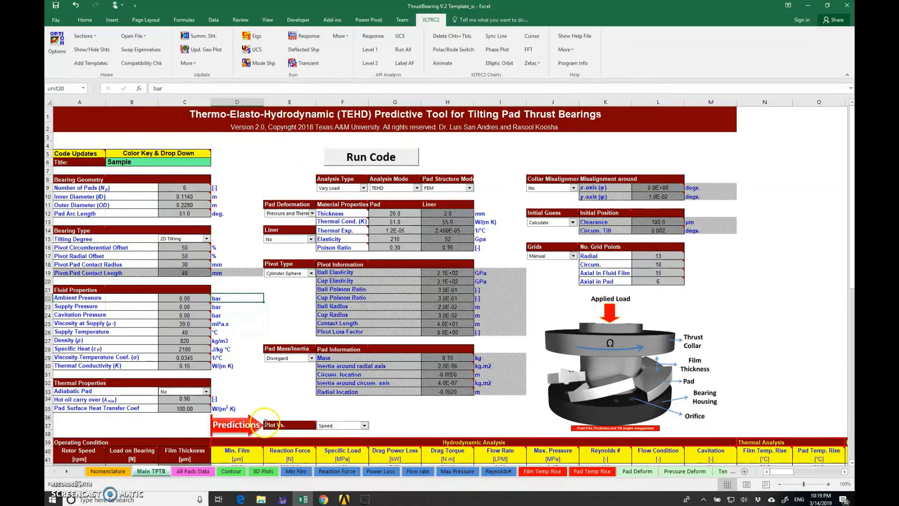
In the ThrustBearing V.2 Template_si workbook in Excel, set the Pad Arc Length to 50 degrees.
{"action": "mouse_move", "coordinate": [266, 423]}
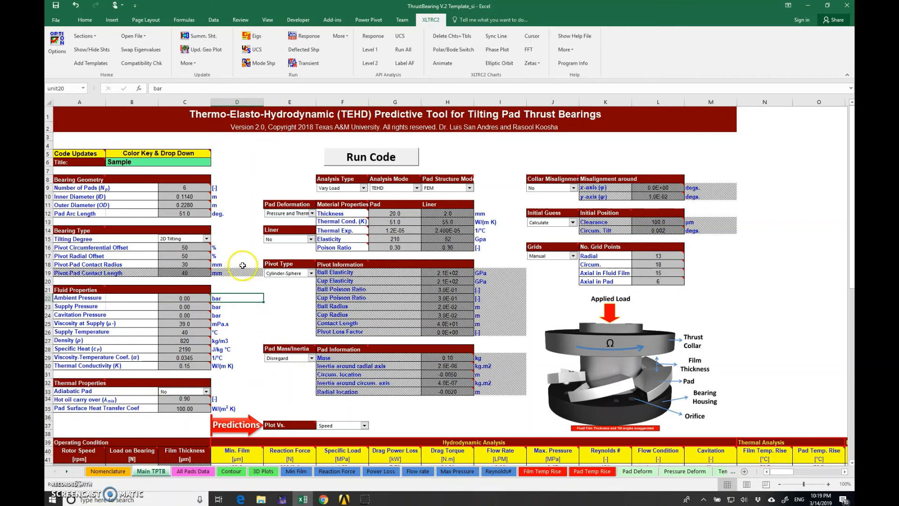
{"action": "mouse_move", "coordinate": [179, 201]}
{"action": "left_click", "coordinate": [187, 214]}
{"action": "type", "text": "50"}
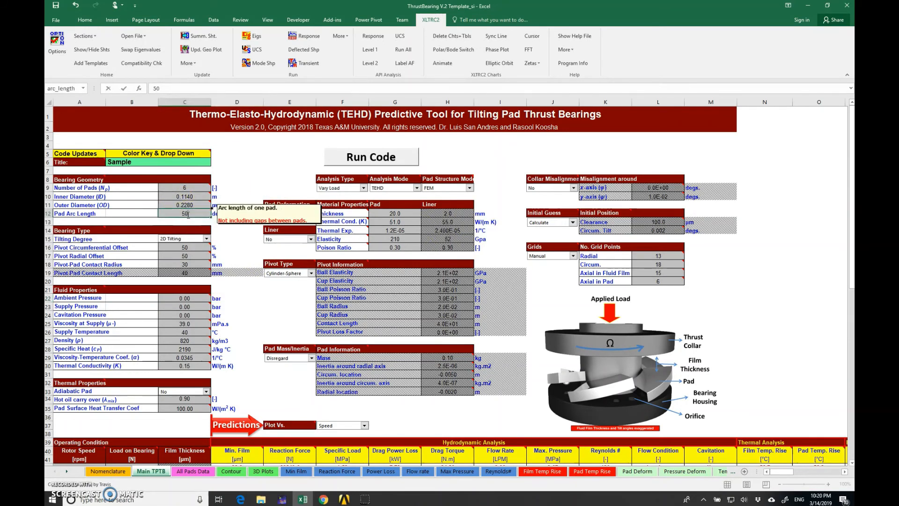
{"action": "left_click", "coordinate": [238, 240]}
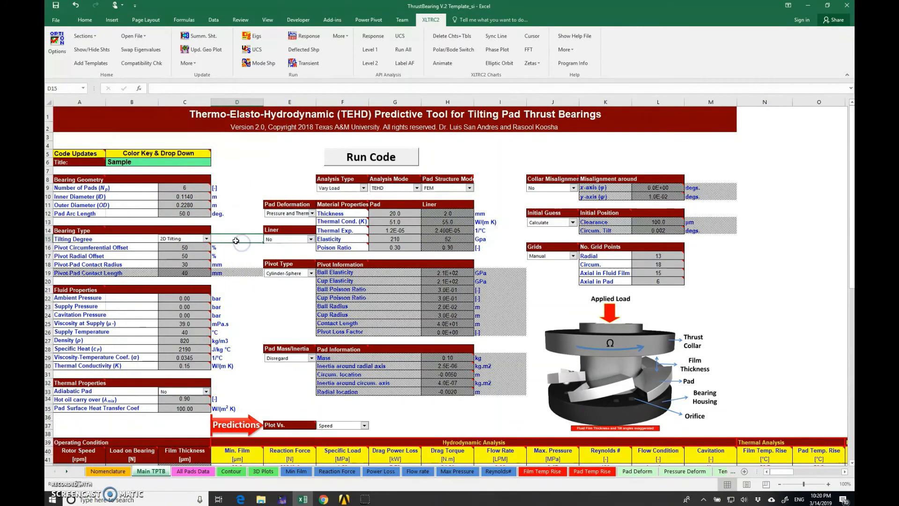
Change the bearing's Tilting Degree to Fixed Geometry, with a Taper Percentage of 80 and a Taper Angle of 0.02.
{"action": "left_click", "coordinate": [206, 239]}
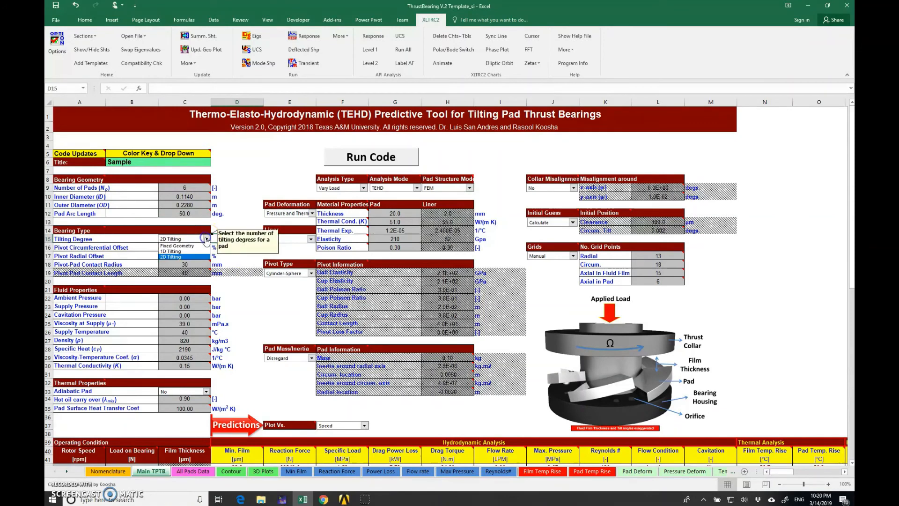
{"action": "left_click", "coordinate": [197, 246]}
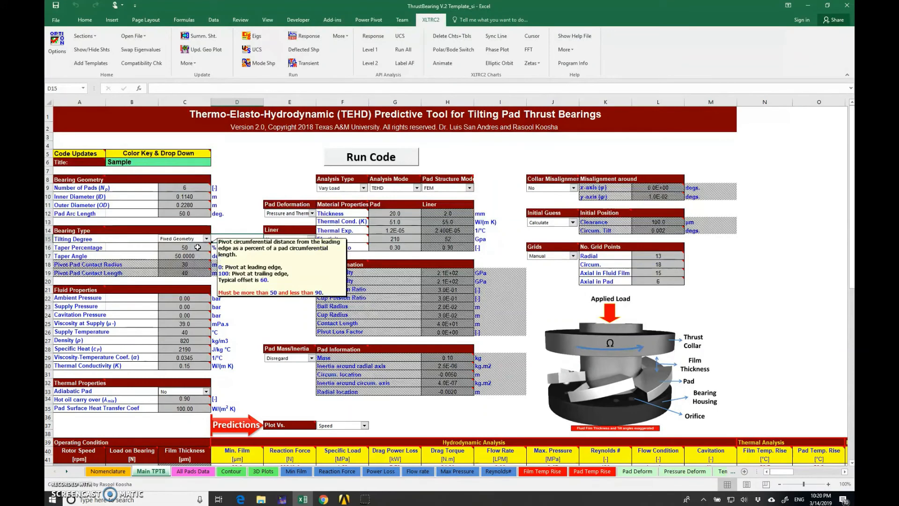
{"action": "left_click", "coordinate": [198, 247]}
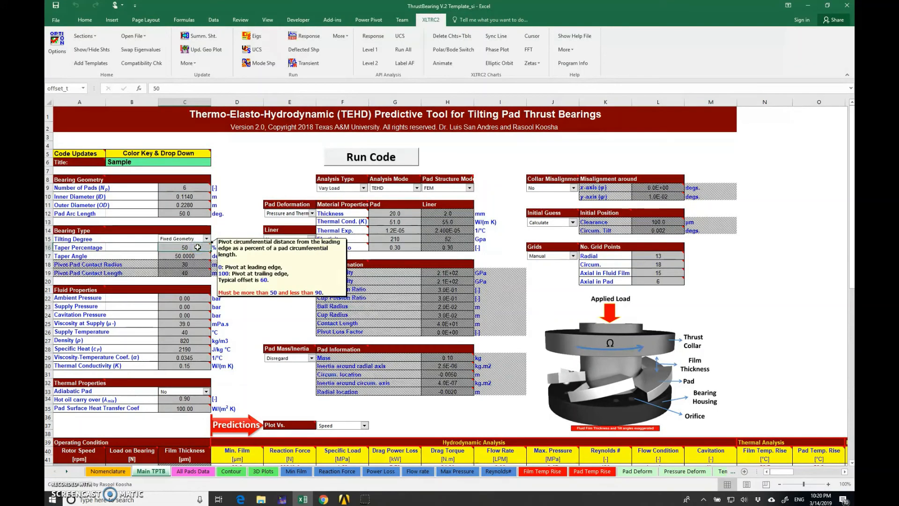
{"action": "type", "text": "80"}
{"action": "left_click", "coordinate": [199, 256]}
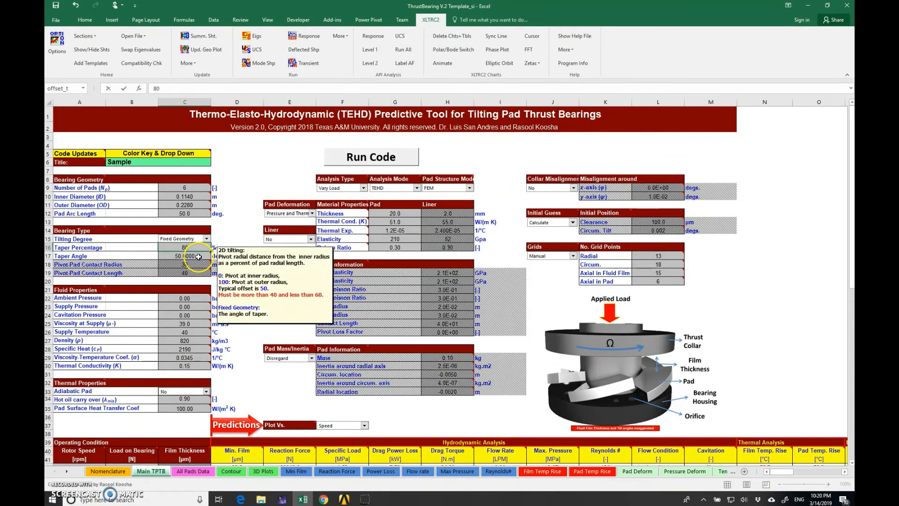
{"action": "type", "text": "0.0"}
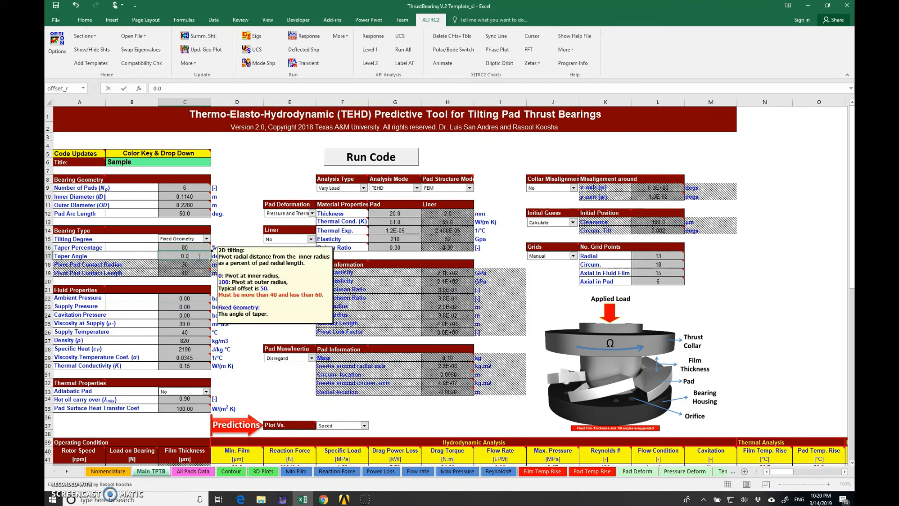
{"action": "type", "text": "2"}
{"action": "key", "text": "Return"}
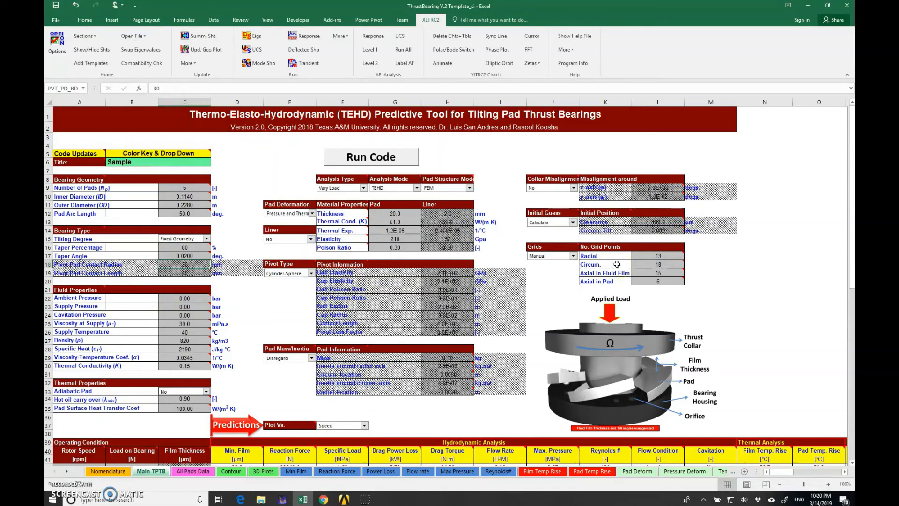
Set the number of grid points to 15 radial and 20 circumferential.
{"action": "left_click", "coordinate": [635, 256]}
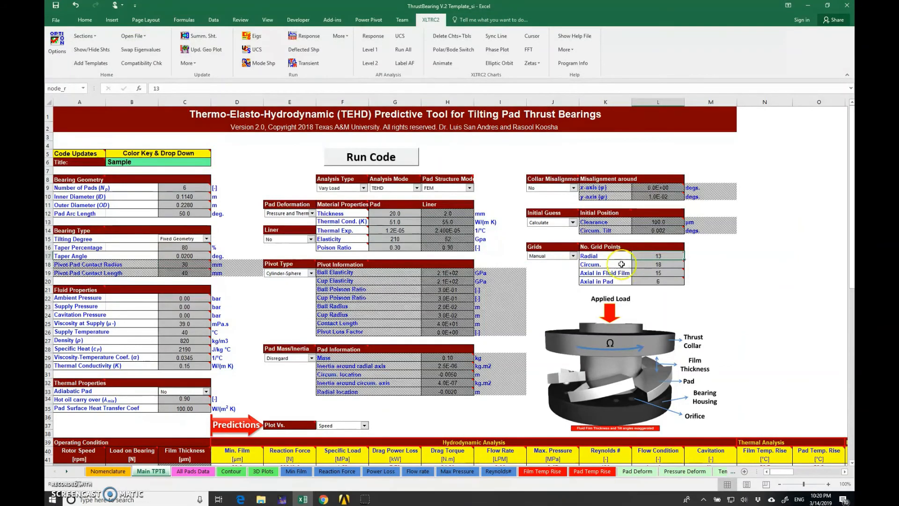
{"action": "type", "text": "15"}
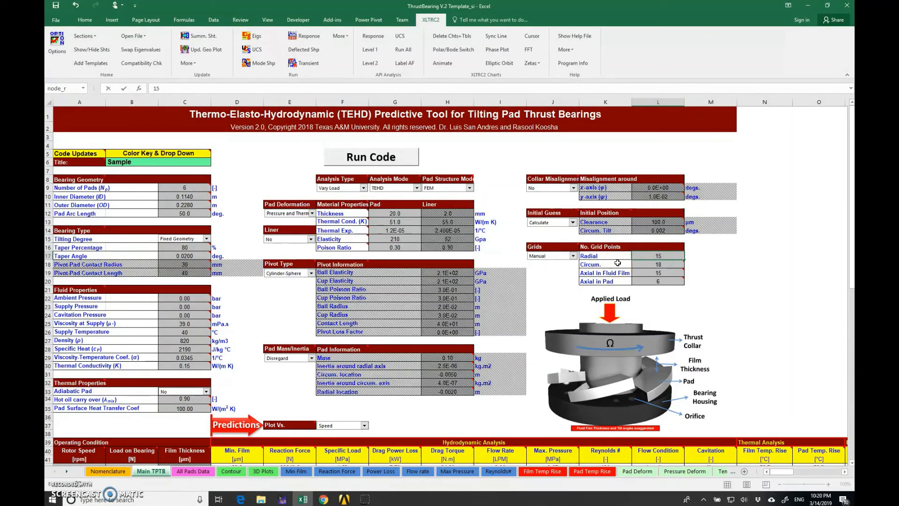
{"action": "left_click", "coordinate": [654, 265]}
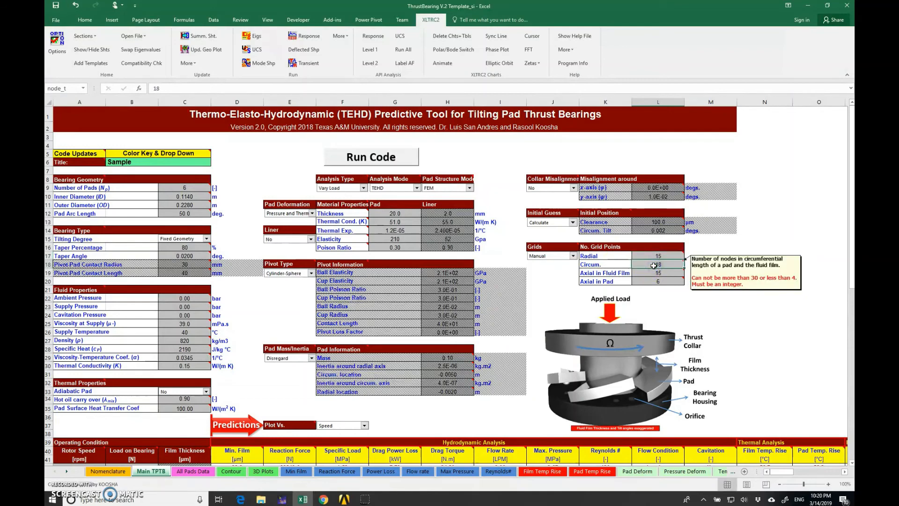
{"action": "type", "text": "20"}
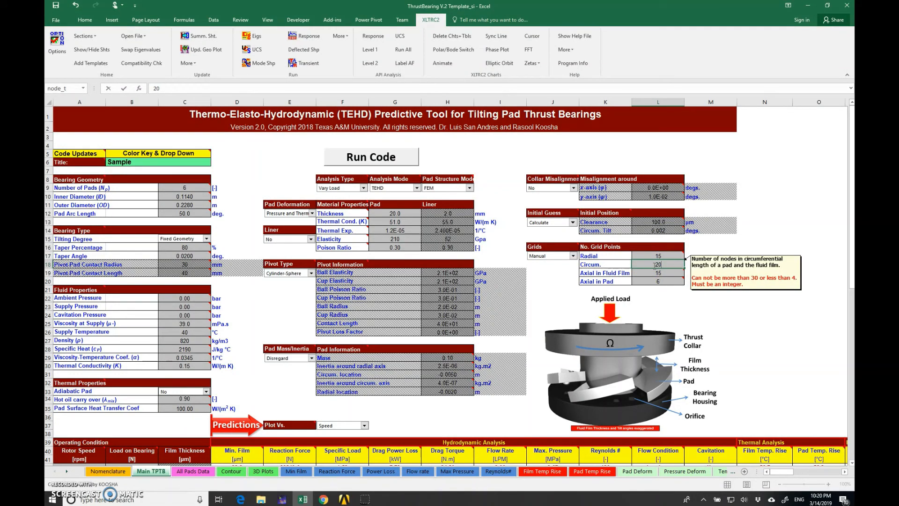
{"action": "left_click", "coordinate": [653, 282]}
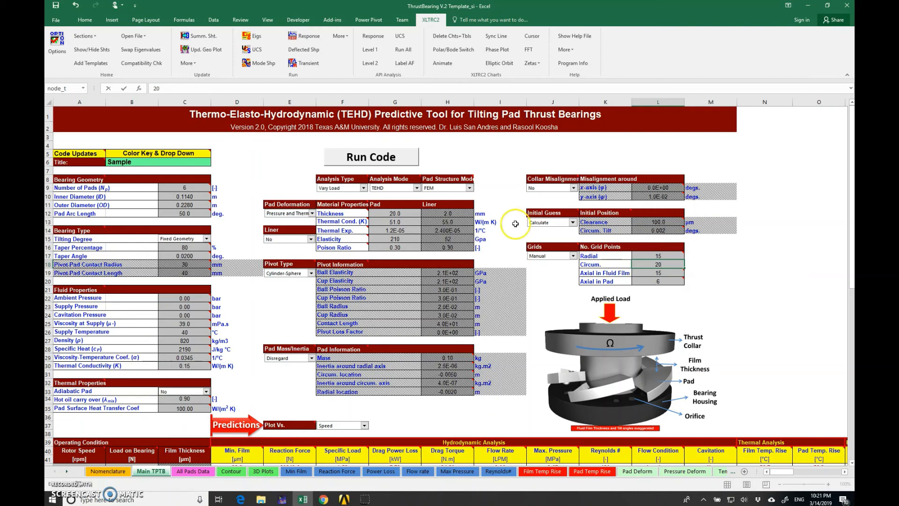
Set the Pad Structure Model to ANSYS-Model and run the code.
{"action": "left_click", "coordinate": [469, 189]}
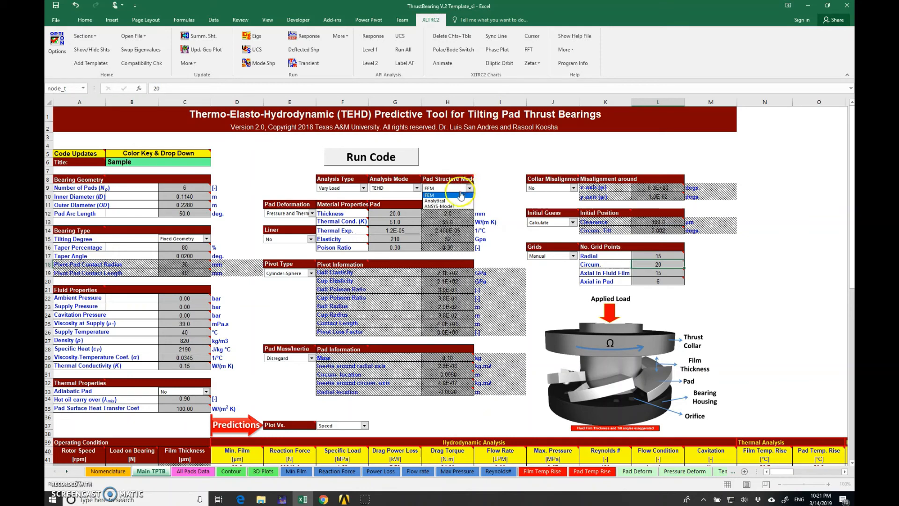
{"action": "left_click", "coordinate": [457, 207]}
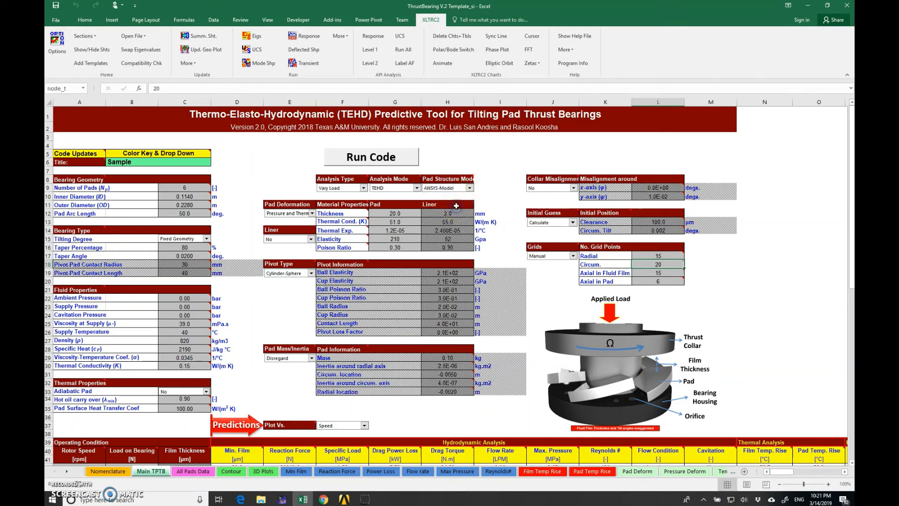
{"action": "left_click", "coordinate": [370, 153]}
{"action": "scroll", "coordinate": [233, 420], "scroll_direction": "down", "scroll_amount": 7}
Refresh the Film Thickness plot on the Contour sheet with the new results.
{"action": "left_click", "coordinate": [228, 473]}
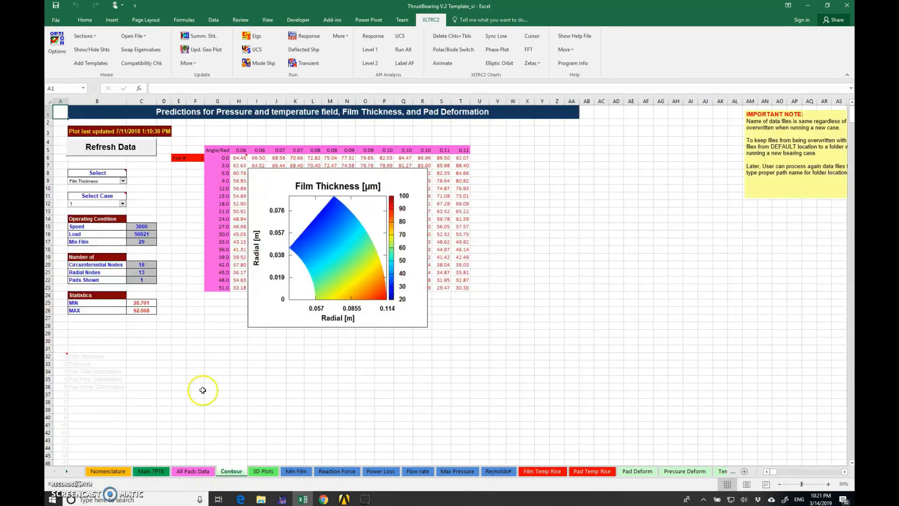
{"action": "left_click", "coordinate": [123, 181]}
{"action": "left_click", "coordinate": [111, 188]}
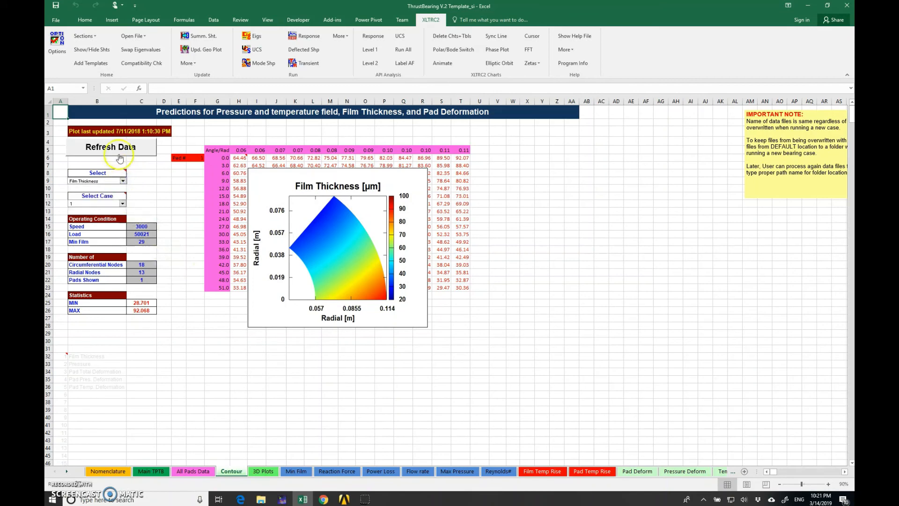
{"action": "left_click", "coordinate": [120, 149]}
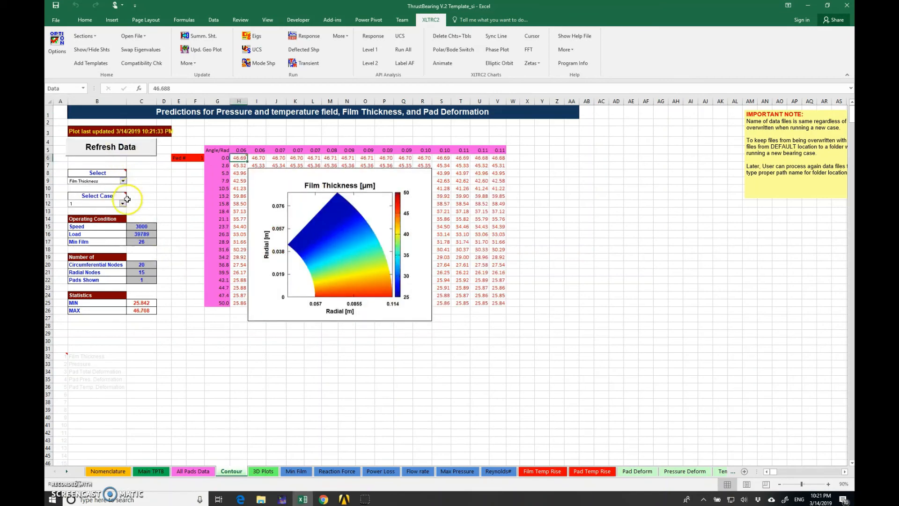
Switch the contour plot to Pressure and refresh its data.
{"action": "left_click", "coordinate": [124, 182]}
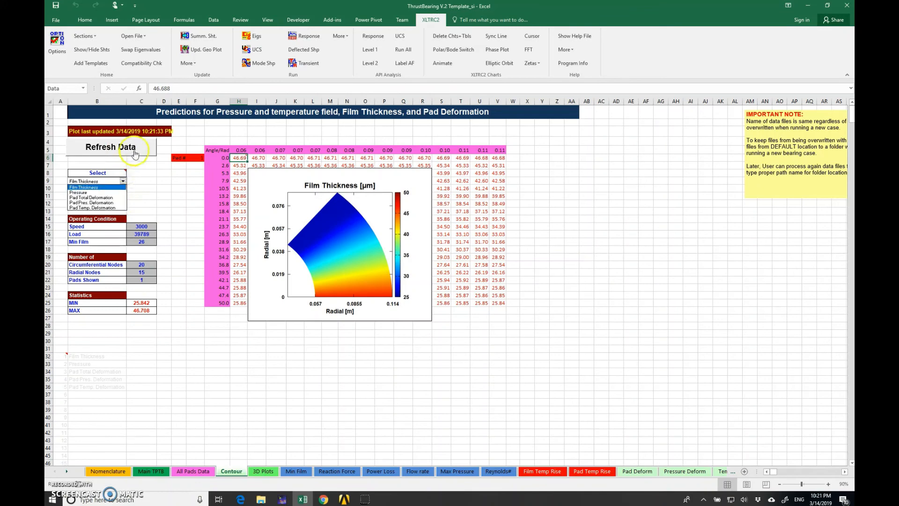
{"action": "left_click", "coordinate": [108, 193]}
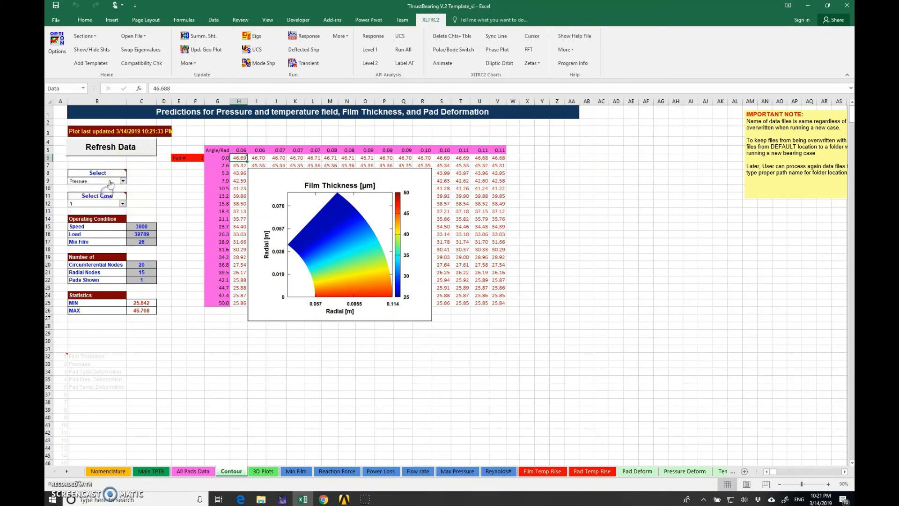
{"action": "left_click", "coordinate": [112, 155]}
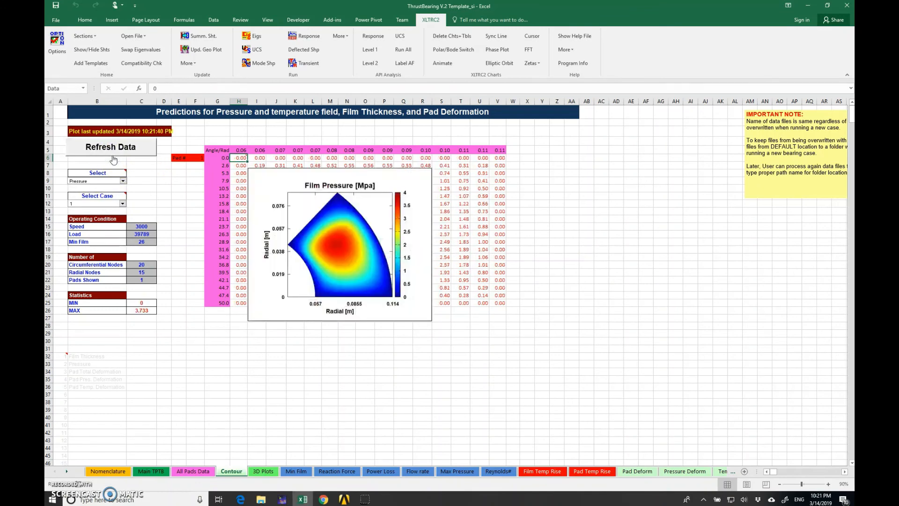
Switch the contour plot to Pad Pres. Deformation and refresh its data.
{"action": "left_click", "coordinate": [123, 182]}
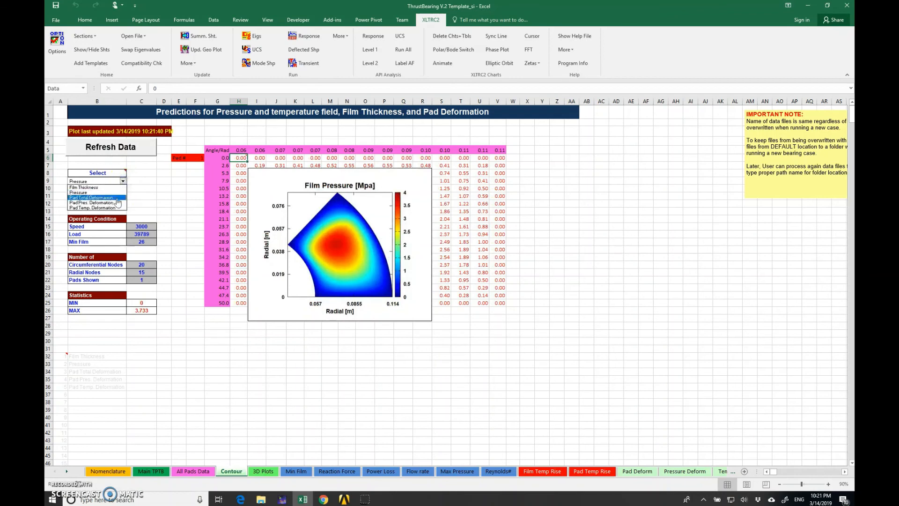
{"action": "left_click", "coordinate": [115, 205]}
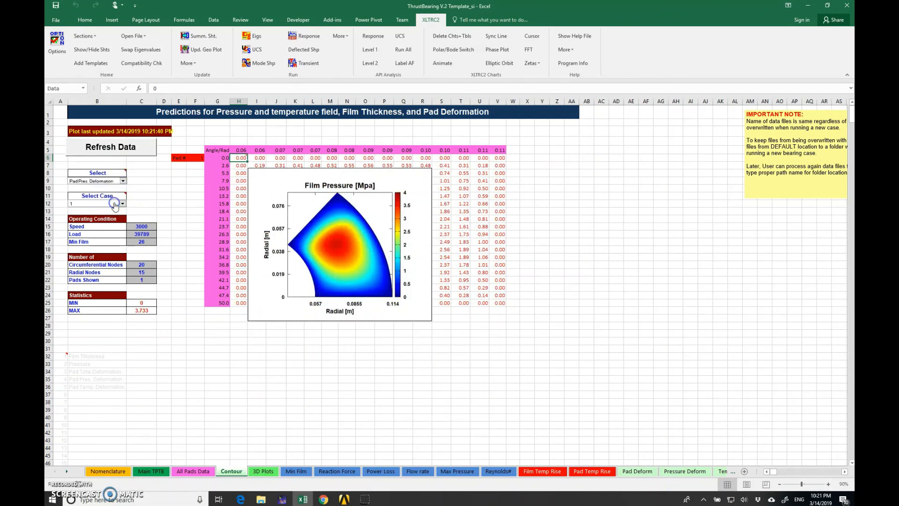
{"action": "left_click", "coordinate": [112, 148]}
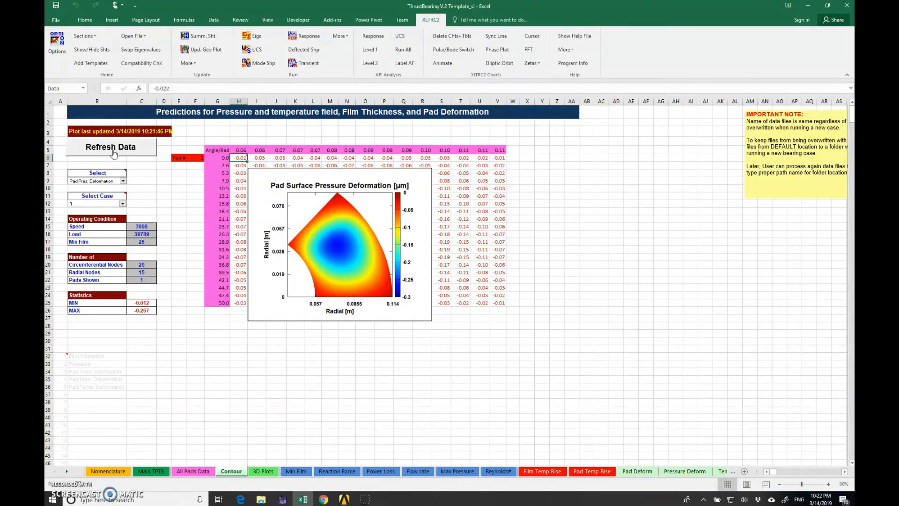
Review the 3D plot and the power loss, minimum film thickness and film temperature rise charts against rotor speed.
{"action": "left_click", "coordinate": [256, 469]}
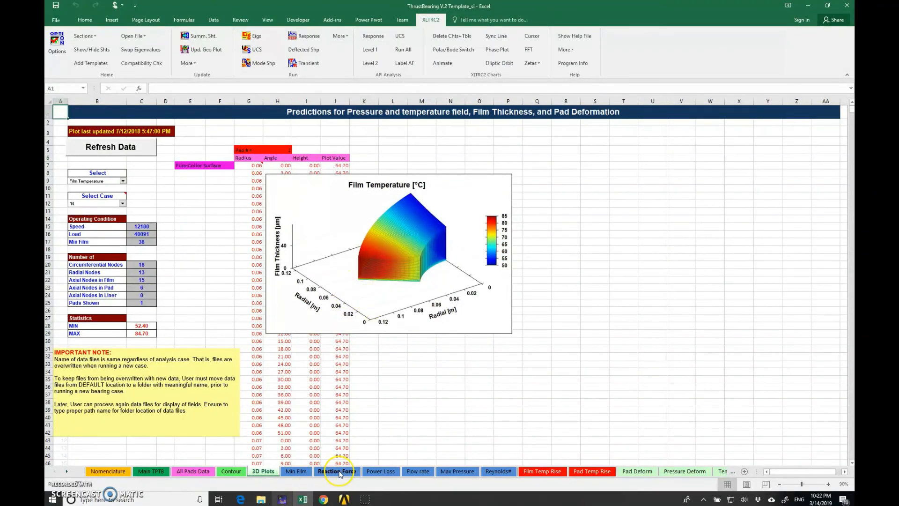
{"action": "left_click", "coordinate": [395, 474]}
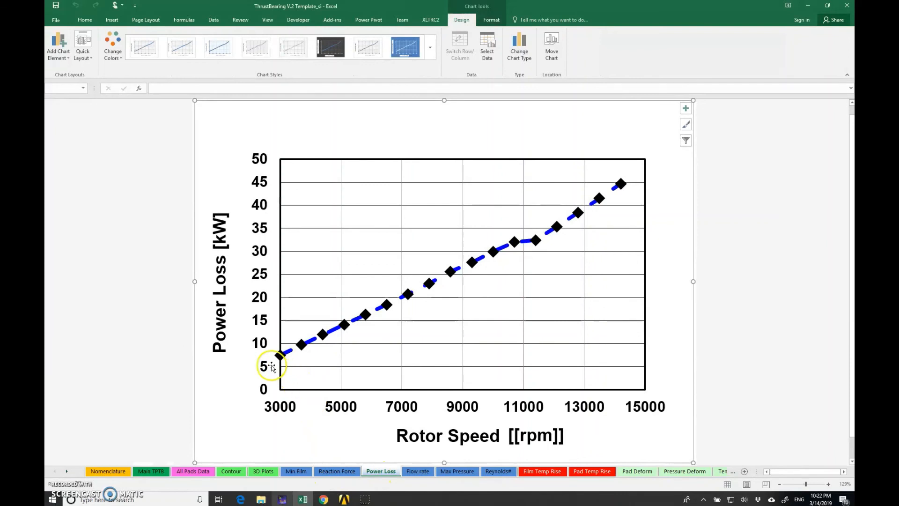
{"action": "left_click", "coordinate": [294, 471]}
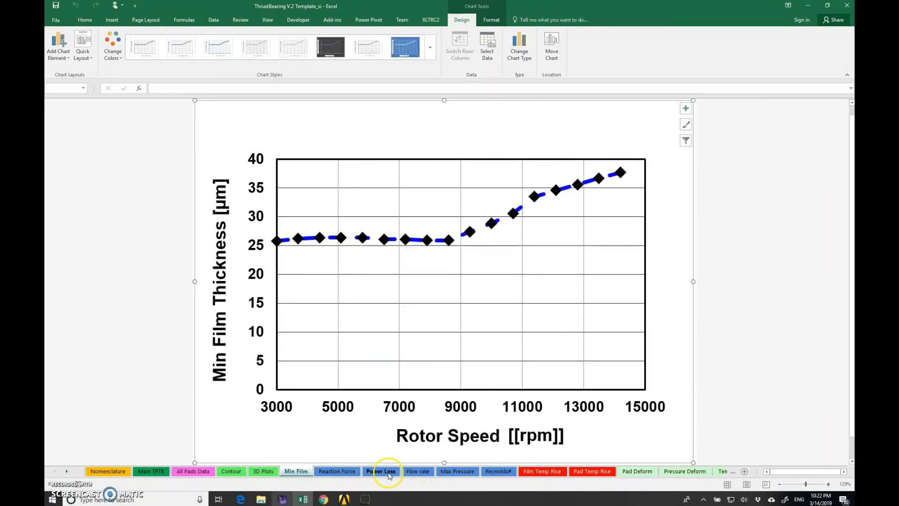
{"action": "left_click", "coordinate": [531, 472]}
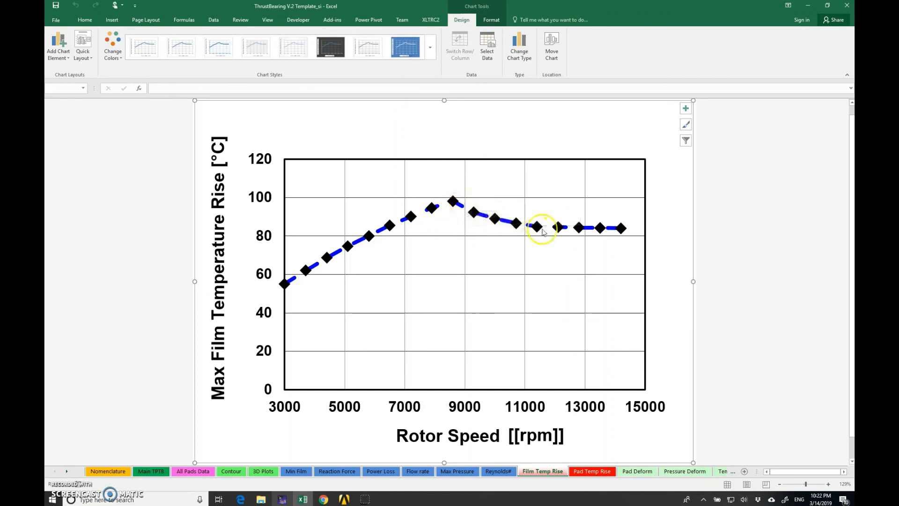
{"action": "mouse_move", "coordinate": [543, 232]}
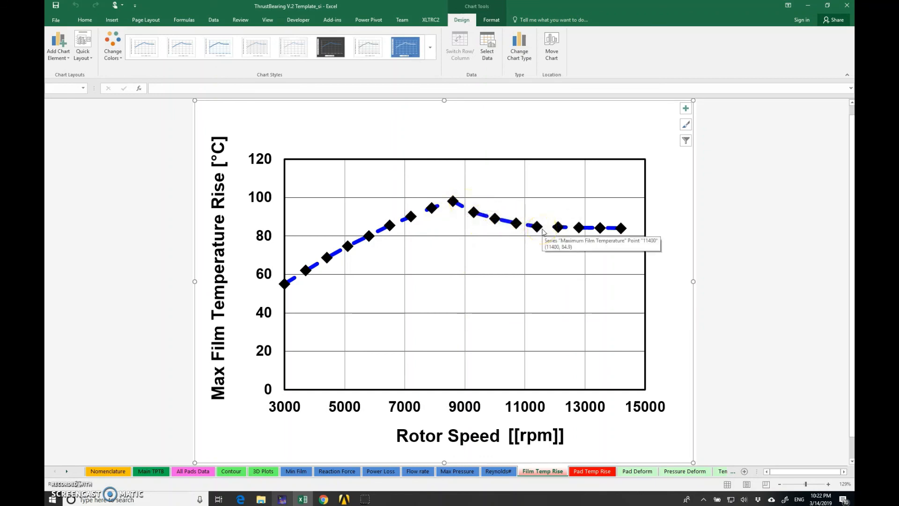